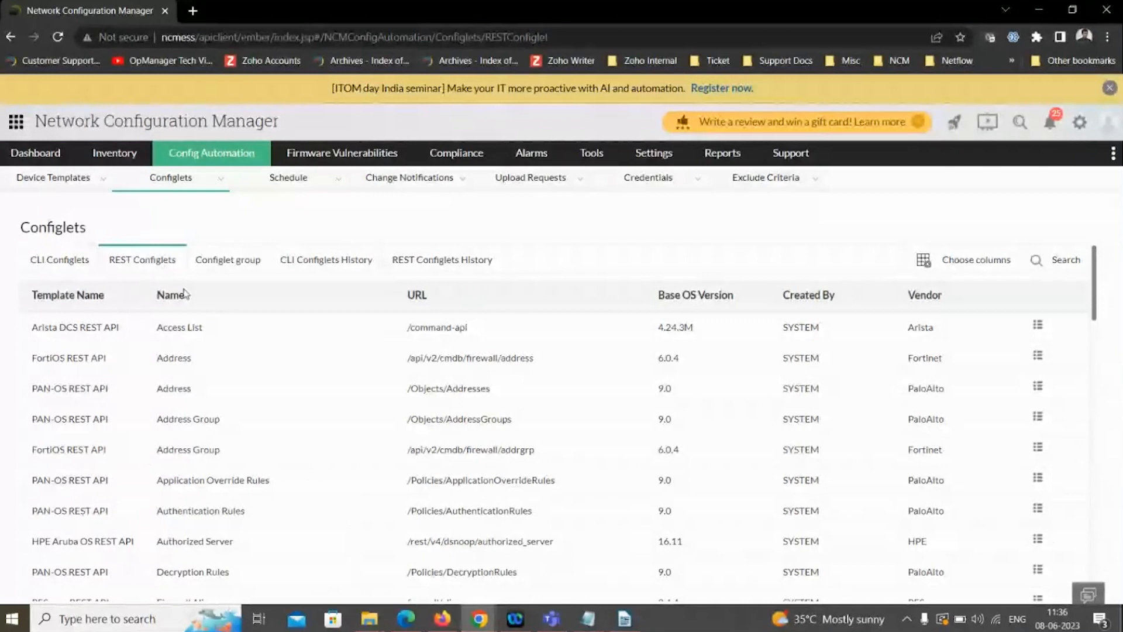
- Start a new CLI configlet named "show versions" with the execution mode set to Script Execution Mode
left_click(55, 261)
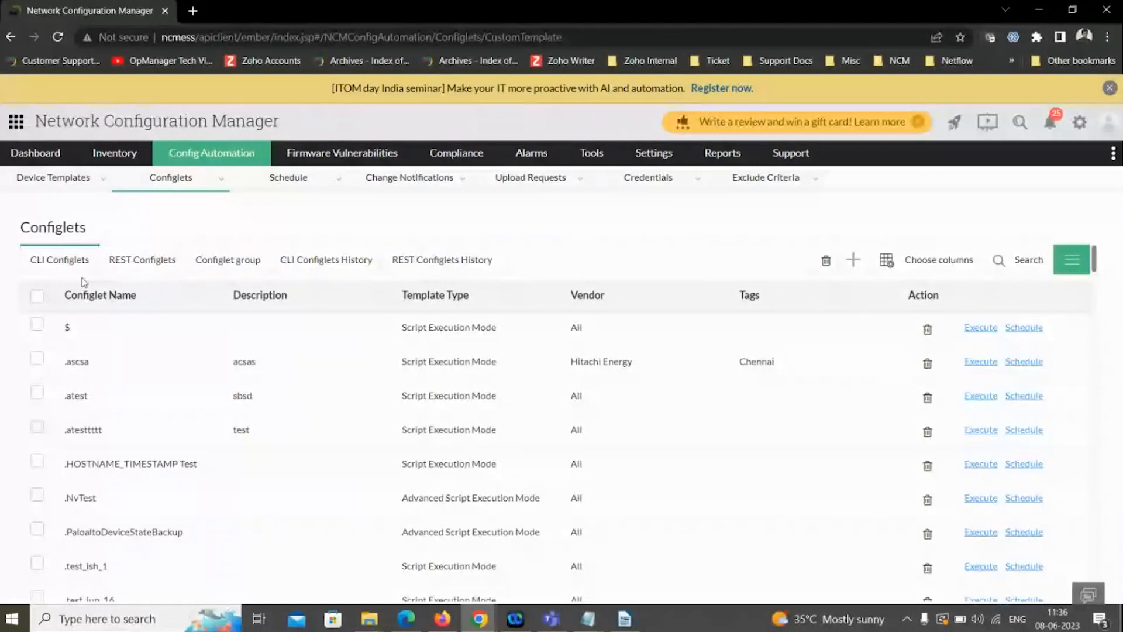
left_click(852, 260)
left_click(106, 250)
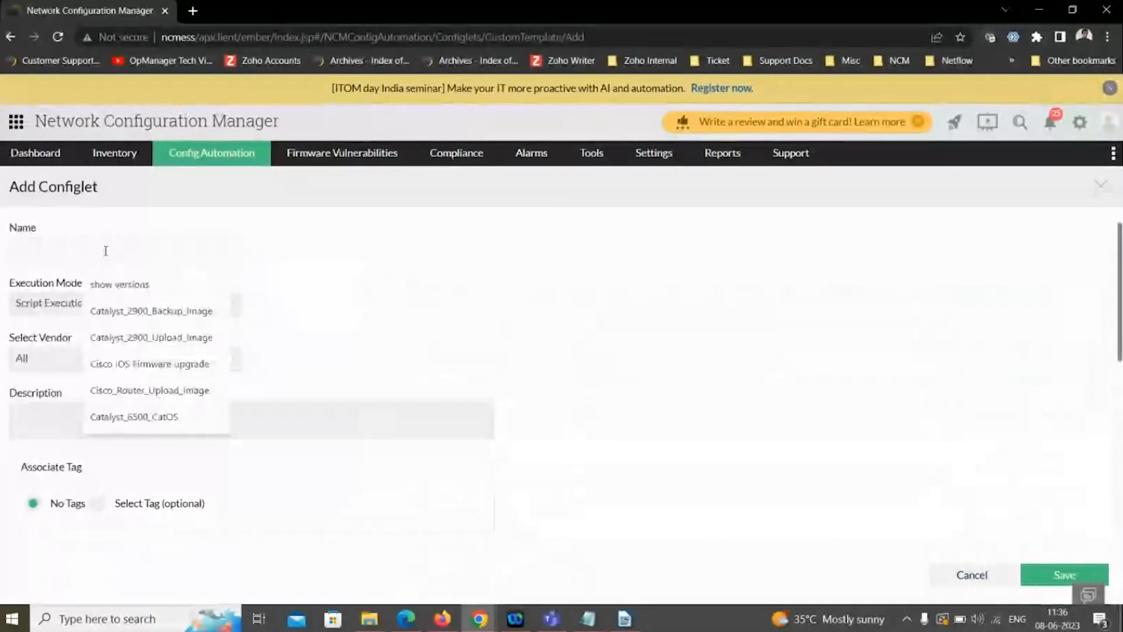
left_click(121, 285)
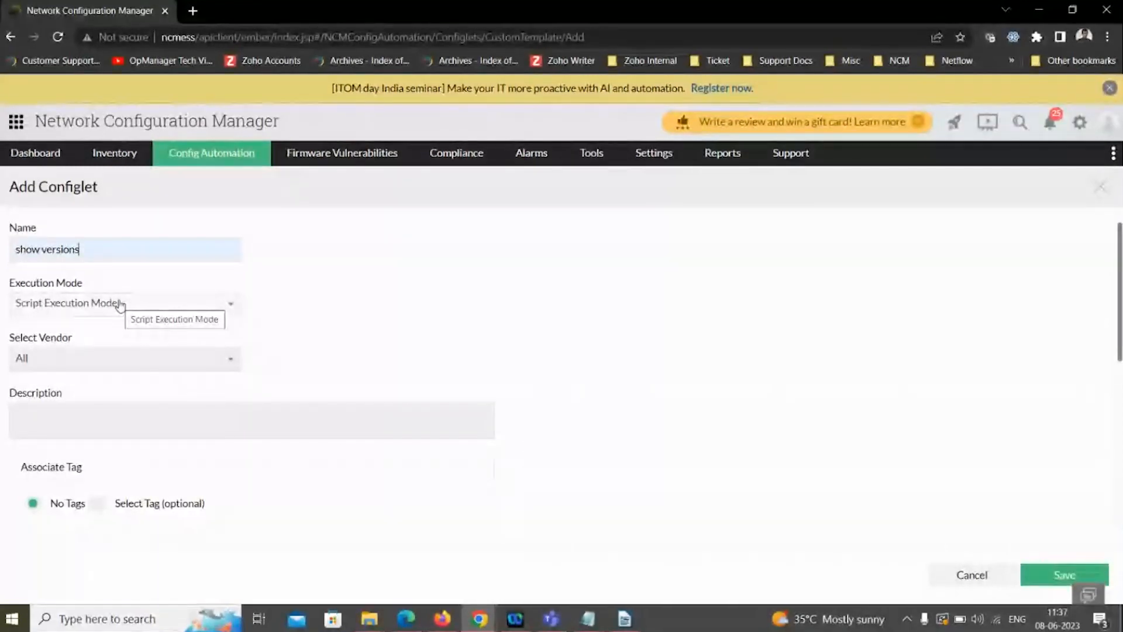
left_click(120, 305)
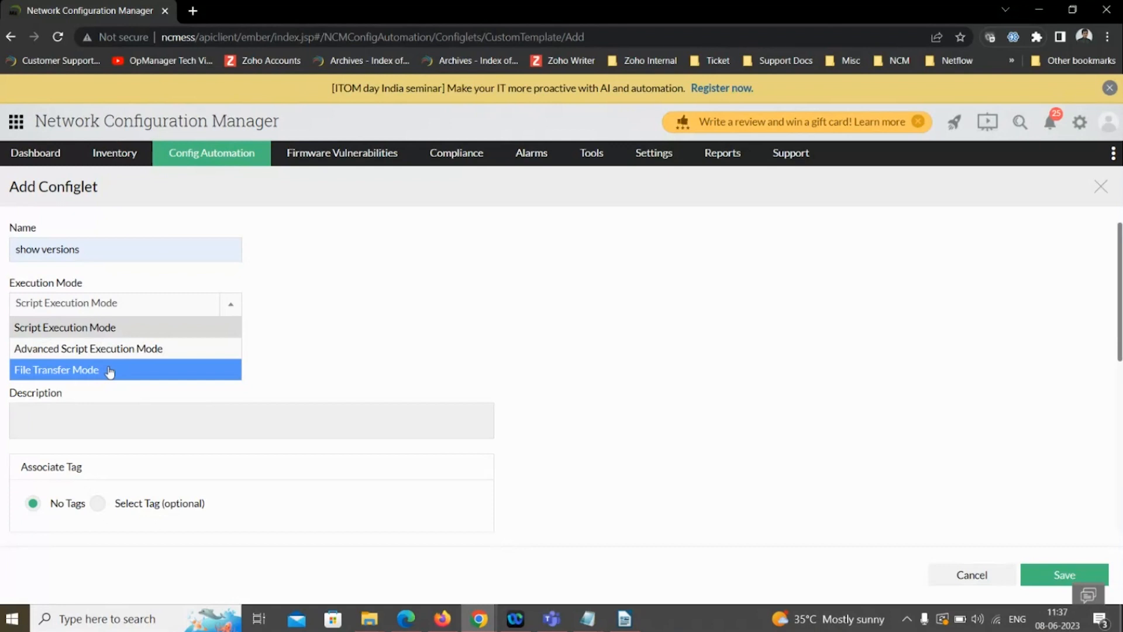
left_click(90, 329)
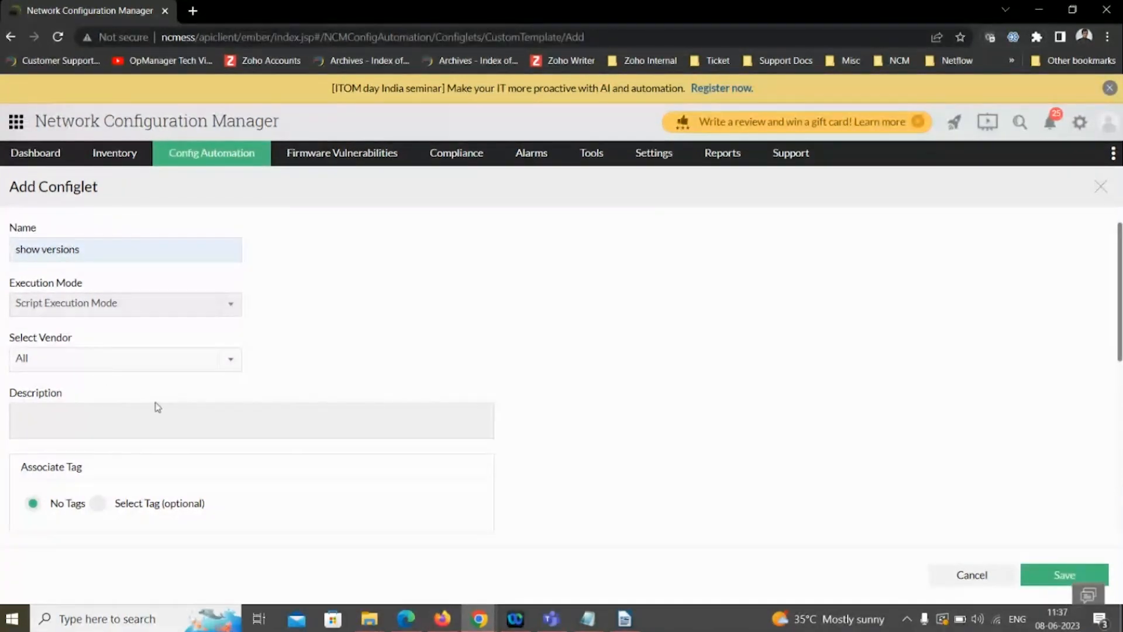
- Examine the vendor choices, variable naming notes and configlet content area of the new configlet form
left_click(228, 358)
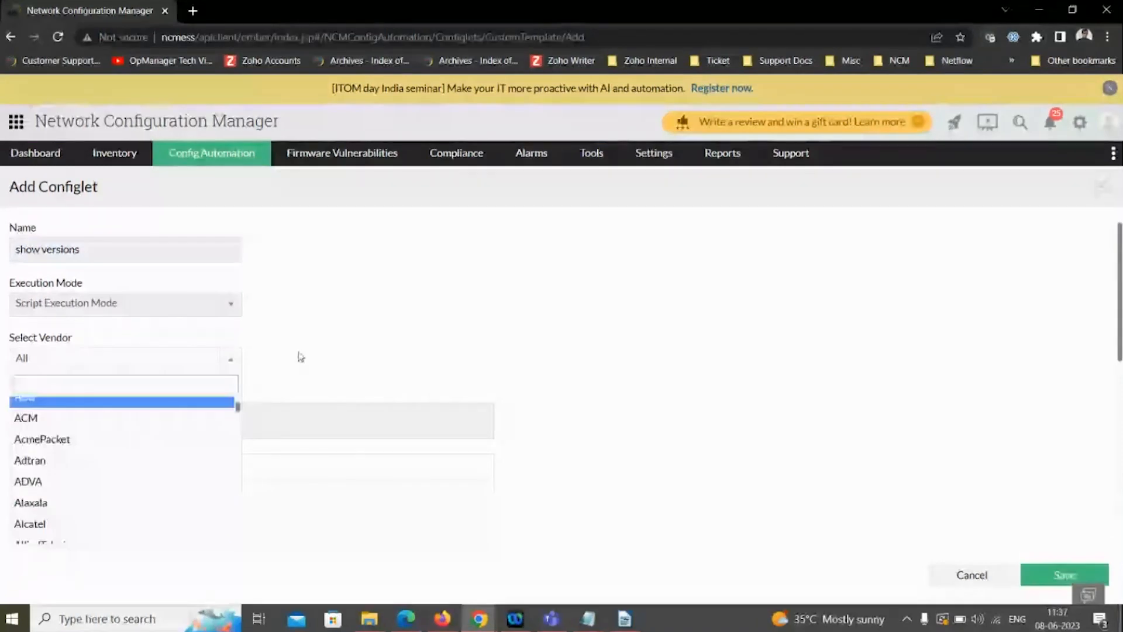
left_click(300, 356)
scroll(219, 368, "down", 1)
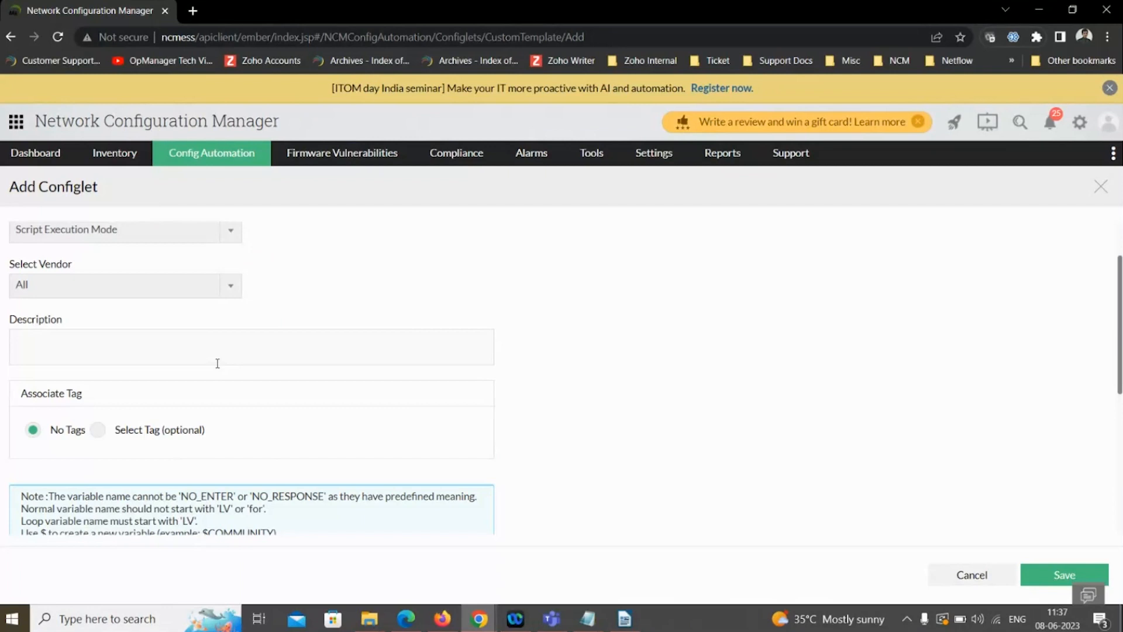
scroll(217, 364, "down", 4)
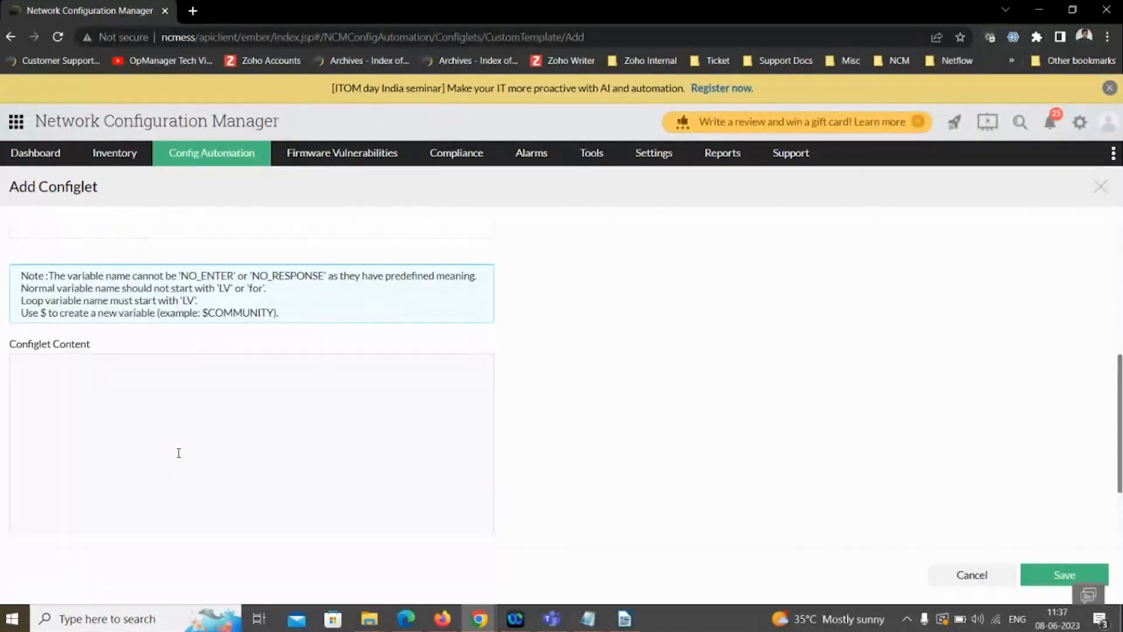
scroll(174, 450, "down", 2)
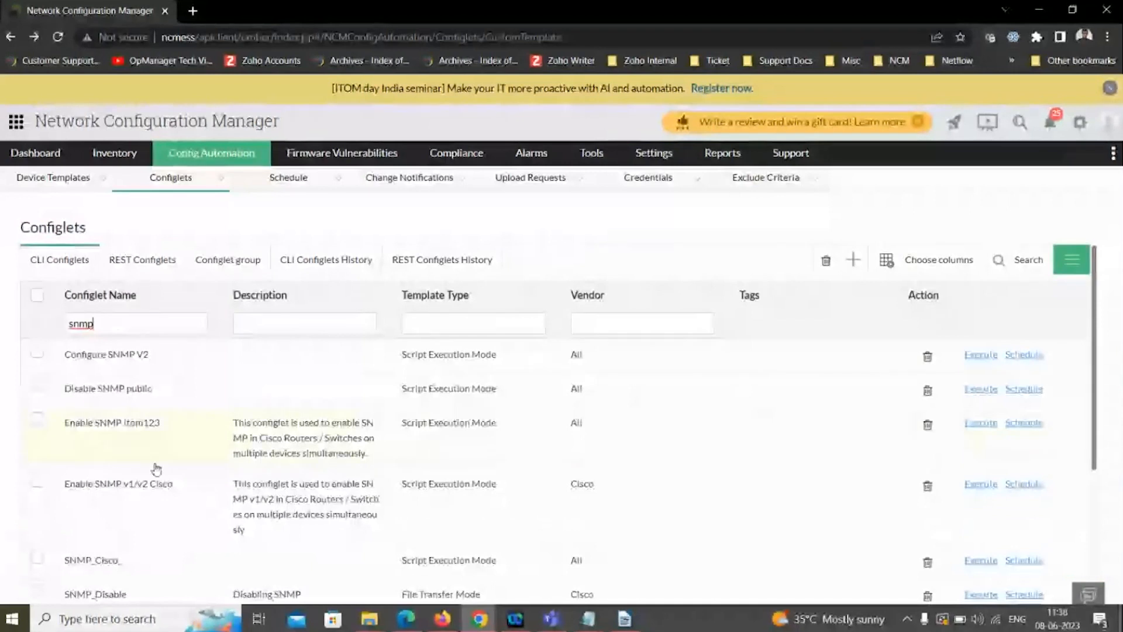
- Open the Enable SNMP v1/v2 Cisco configlet, examine its settings and command content, and close it without saving
left_click(129, 505)
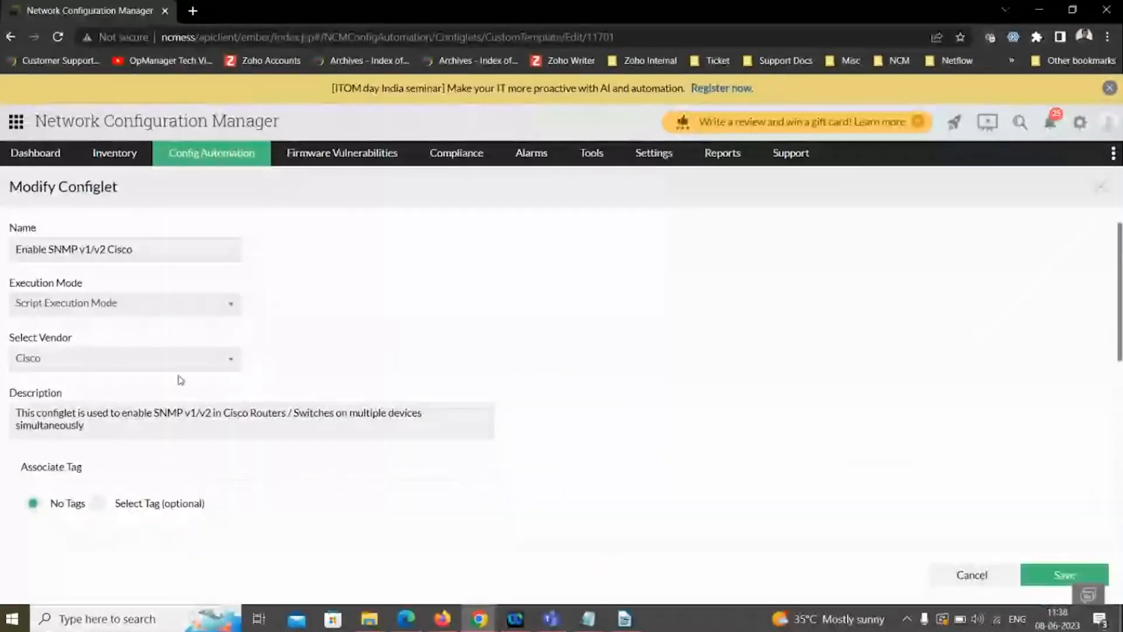
left_click_drag(134, 250, 22, 248)
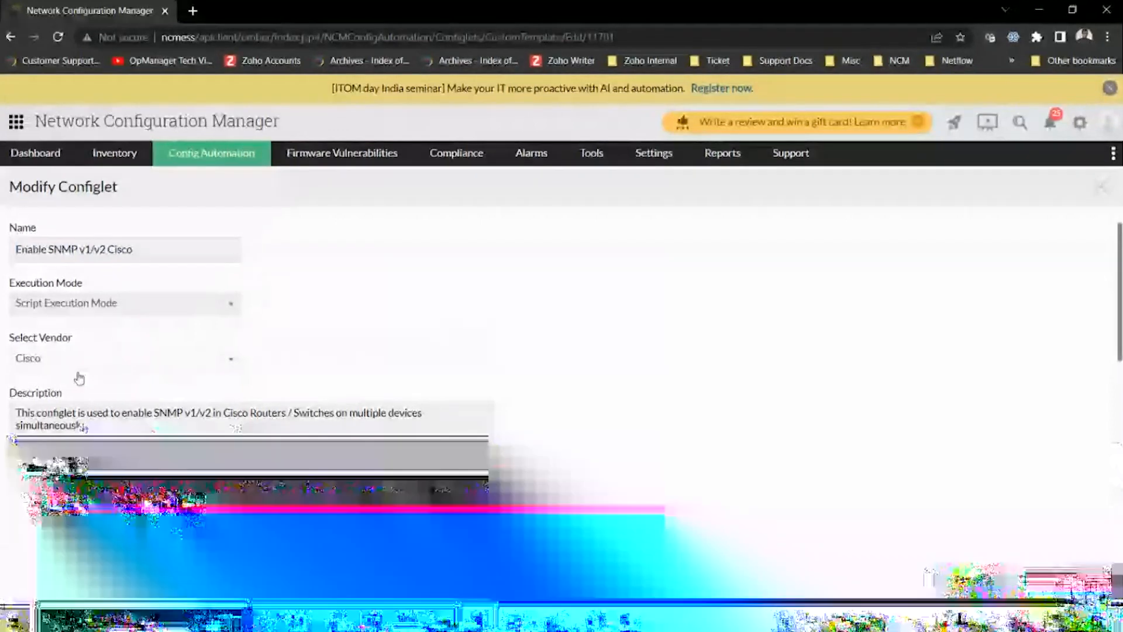
scroll(88, 363, "down", 1)
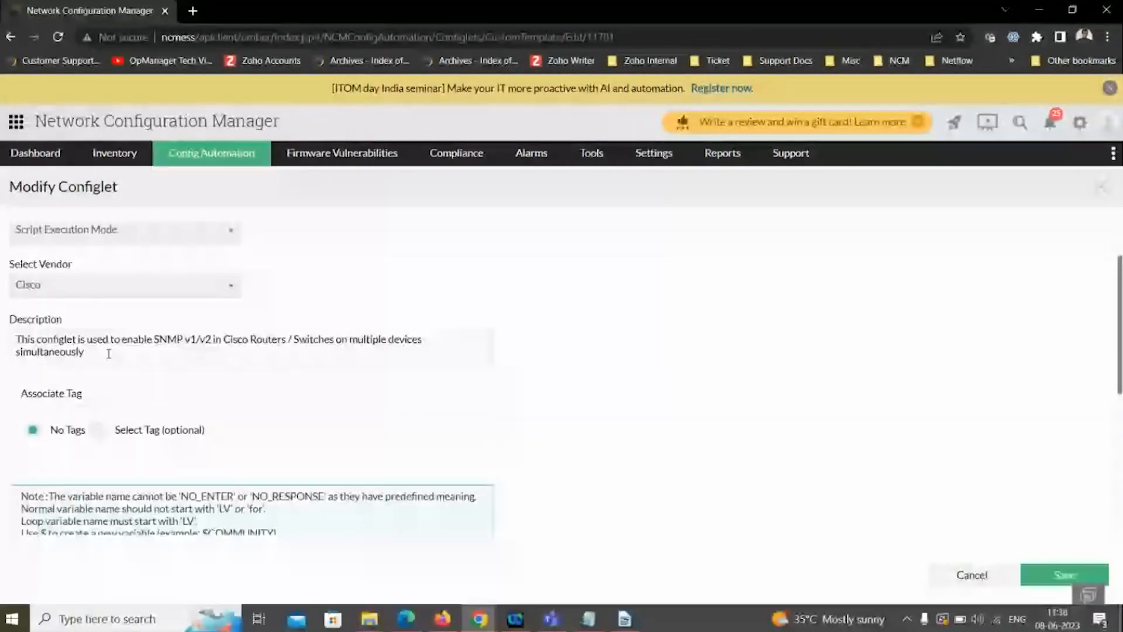
scroll(111, 363, "down", 2)
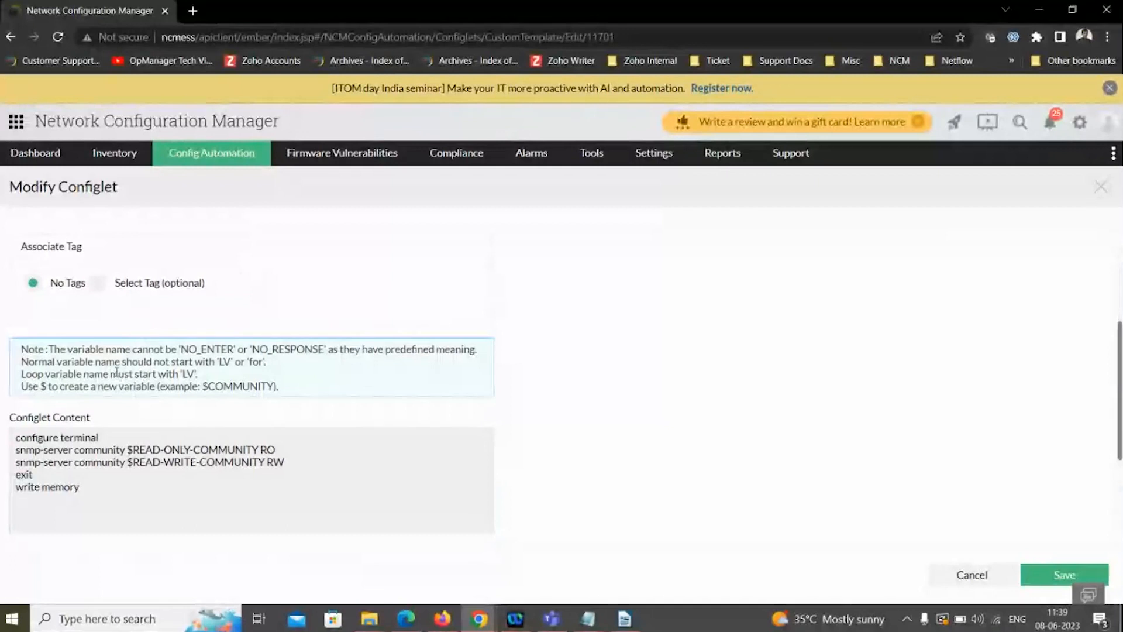
scroll(117, 373, "down", 1)
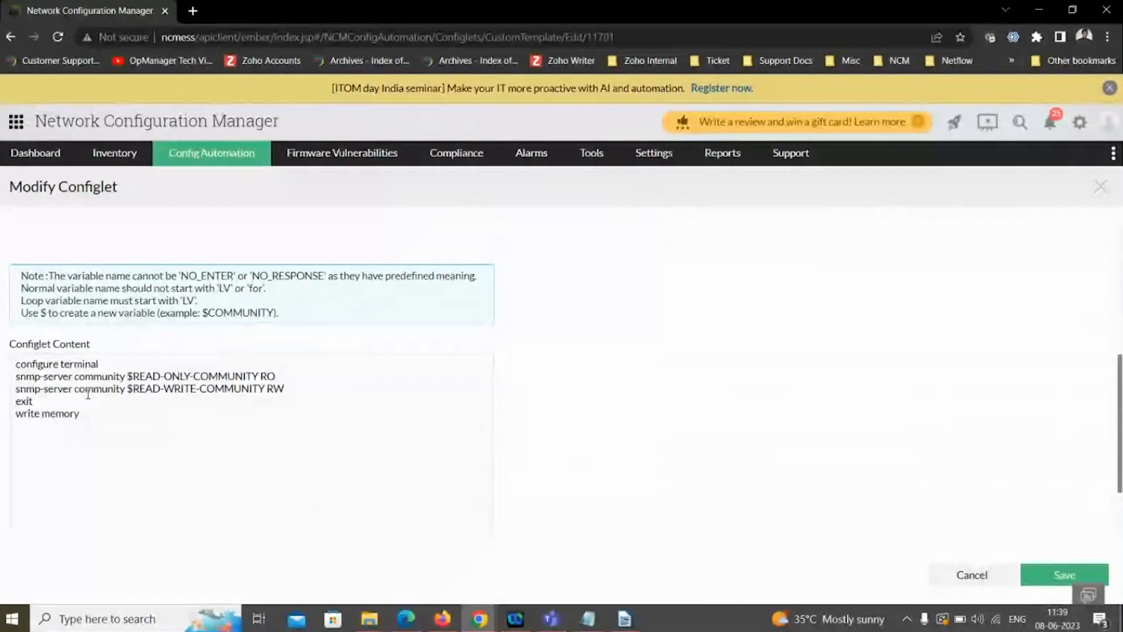
scroll(88, 394, "down", 1)
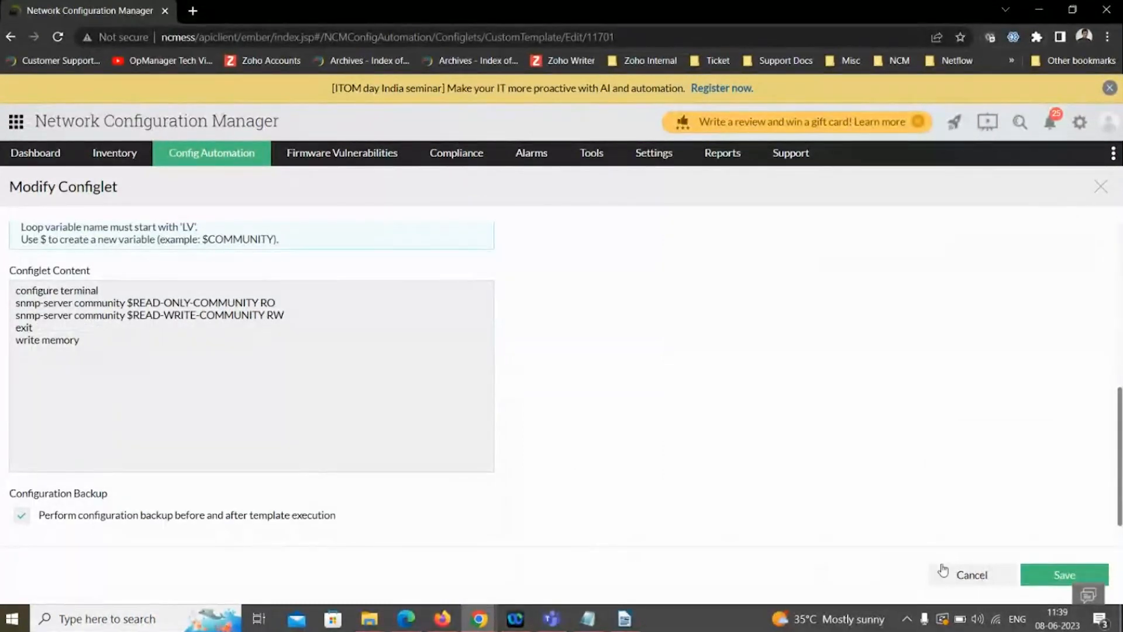
left_click(974, 575)
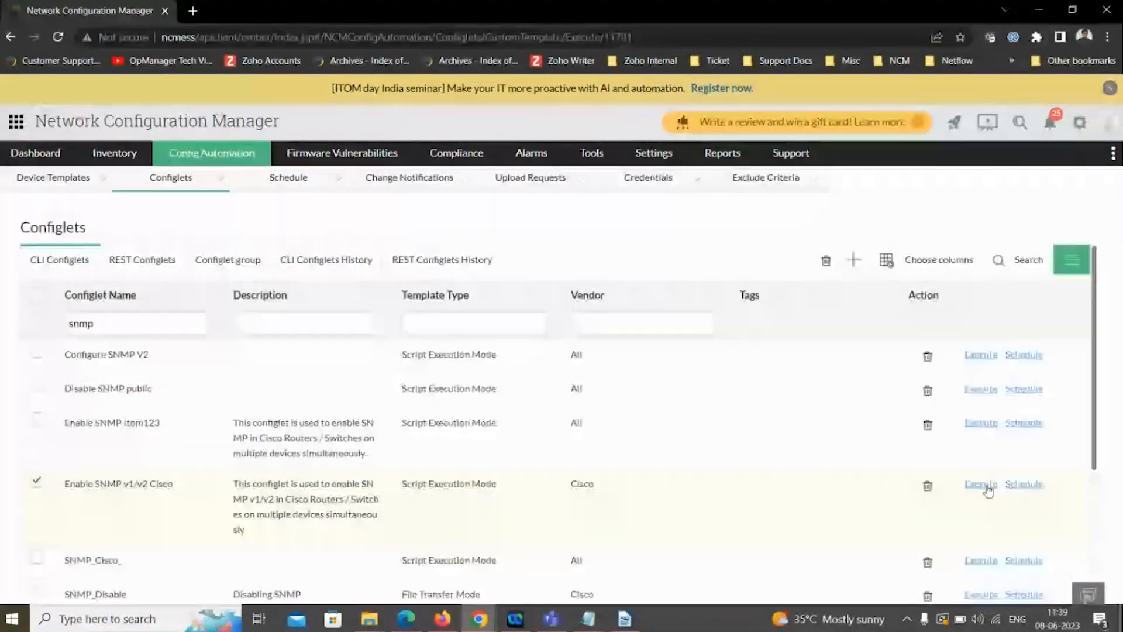
- Examine the Enable SNMP v1/v2 Cisco configlet's execution form with template variables set to a different value for each device, then leave without executing
left_click(980, 485)
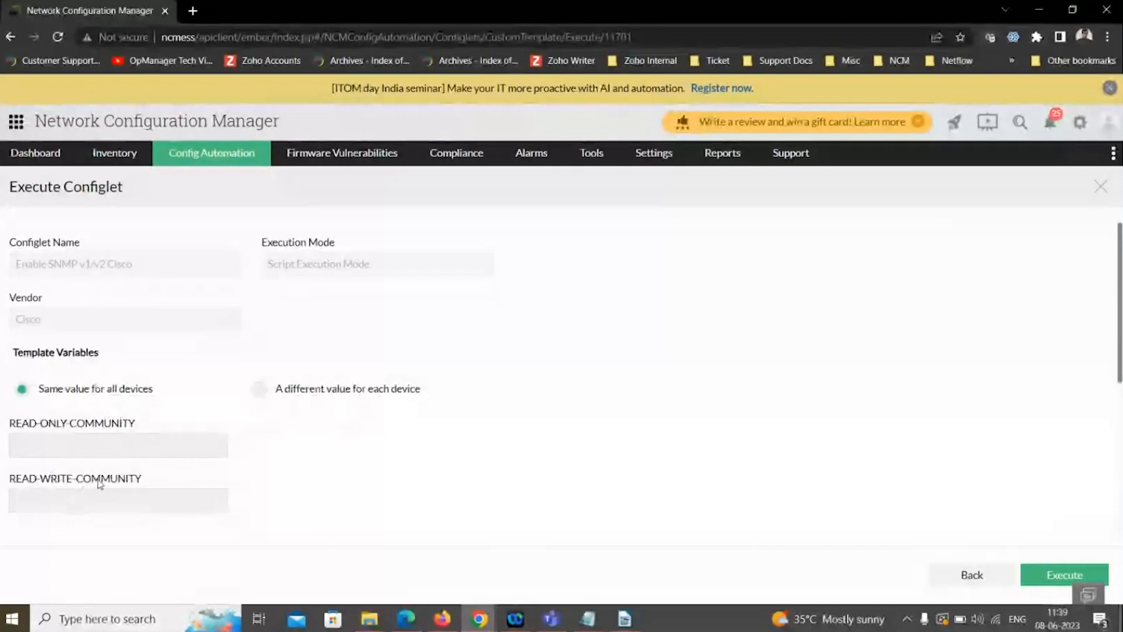
left_click(62, 447)
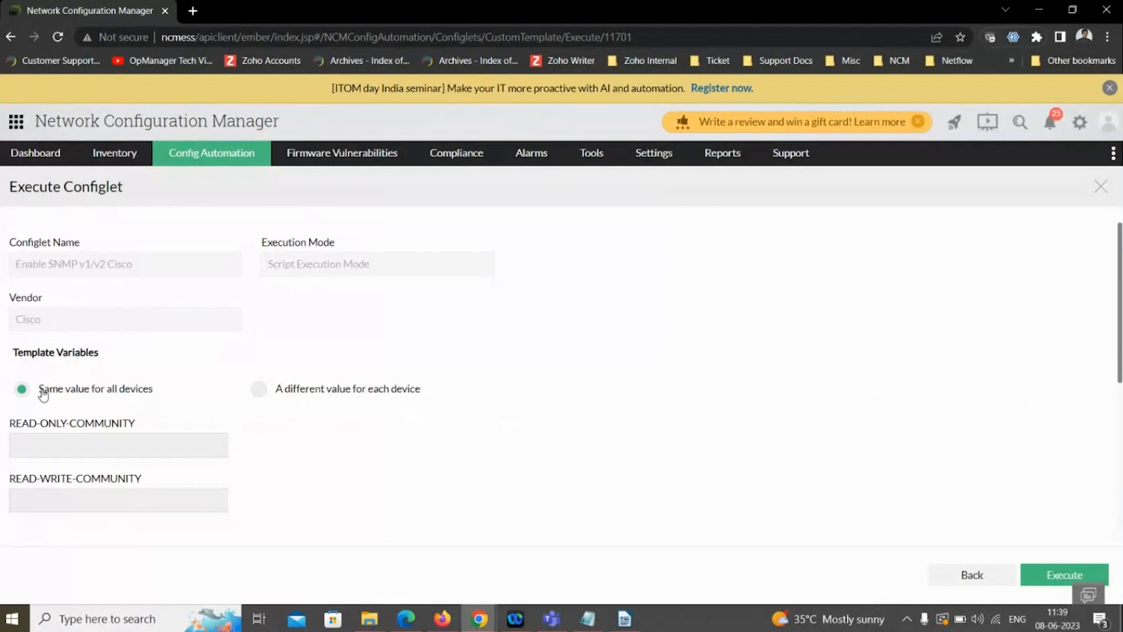
left_click(257, 392)
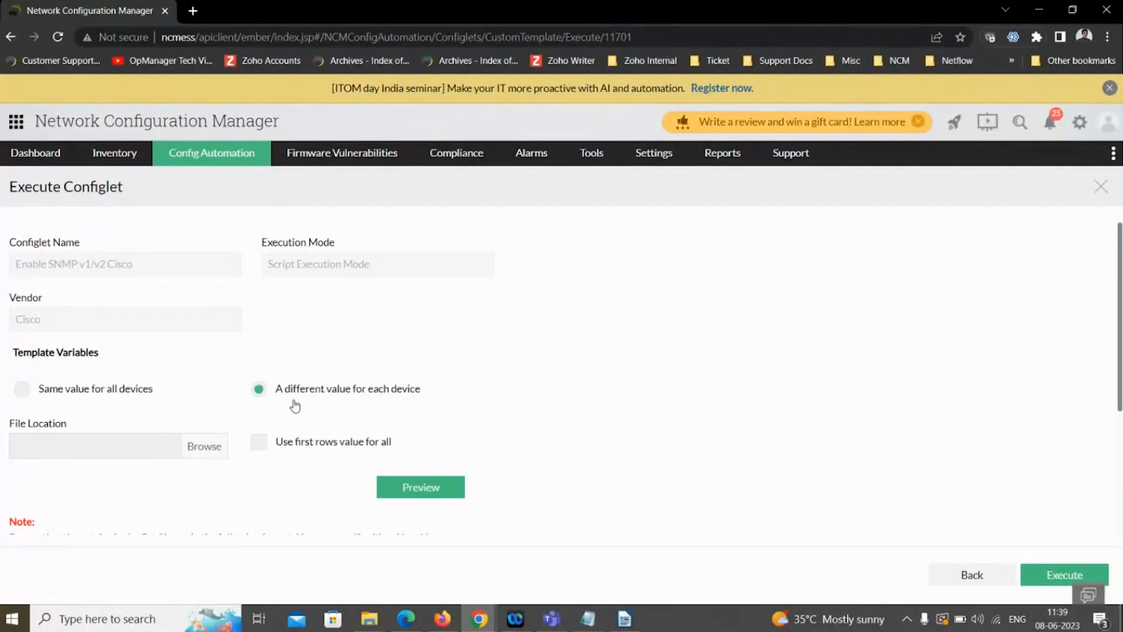
scroll(273, 400, "down", 3)
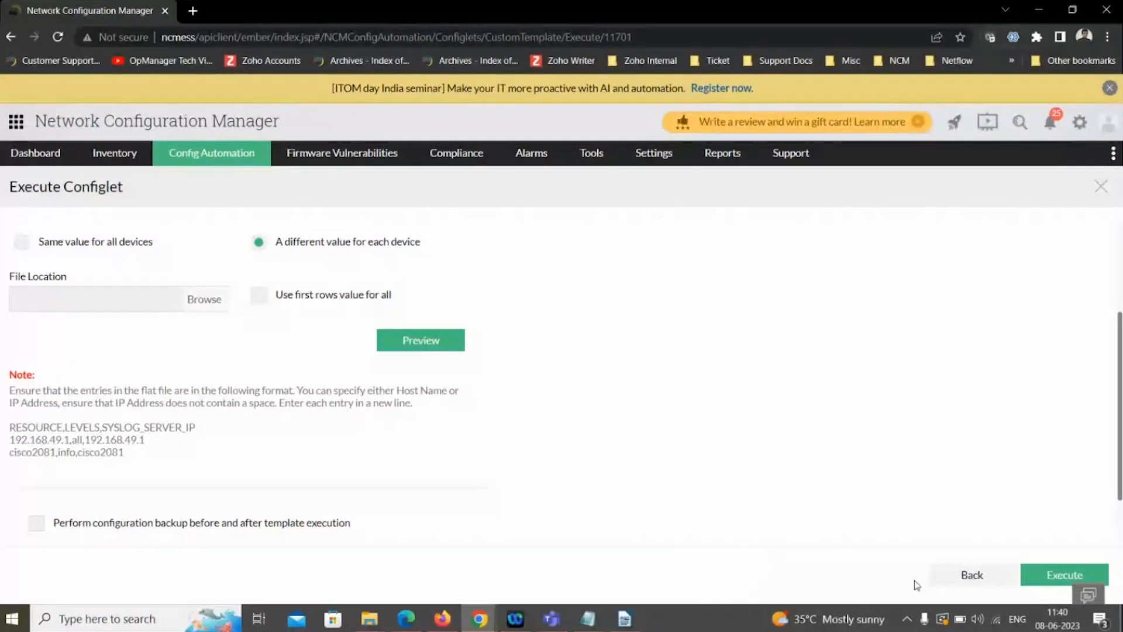
left_click(965, 576)
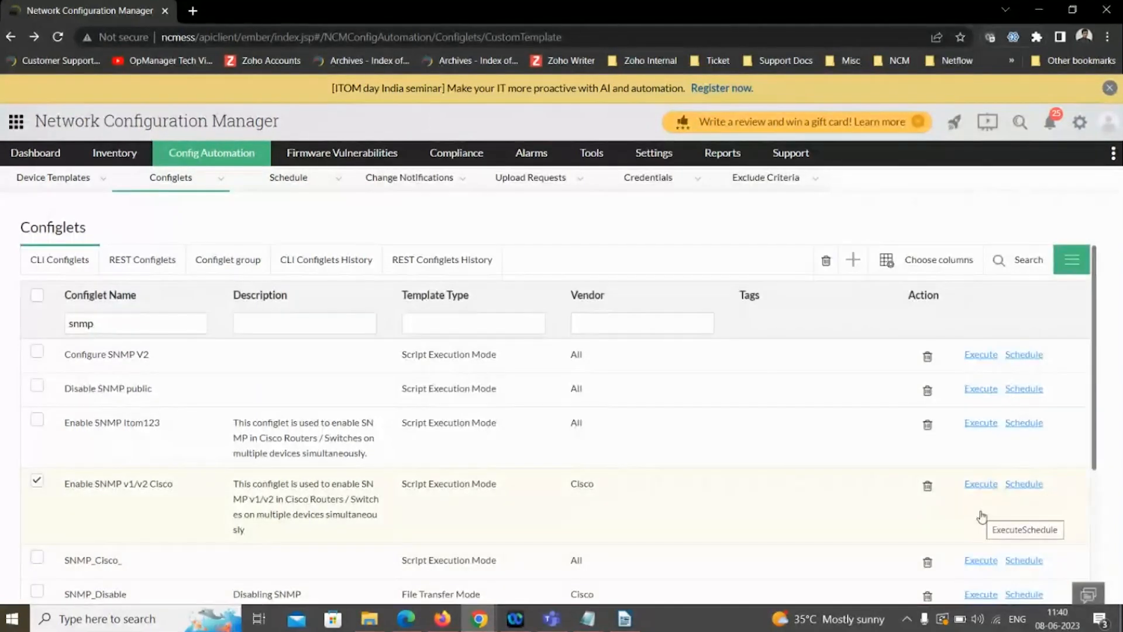
- Start a schedule named "test" for the Enable SNMP v1/v2 Cisco configlet and add device 27.1.1.4 to its selected devices
left_click(1024, 484)
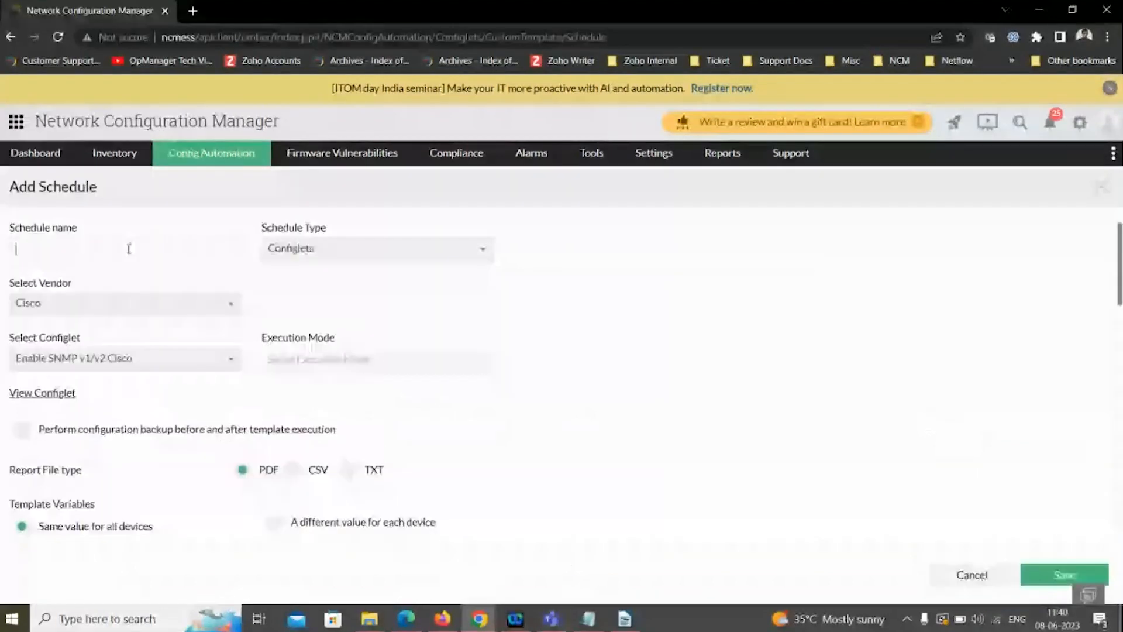
type("test")
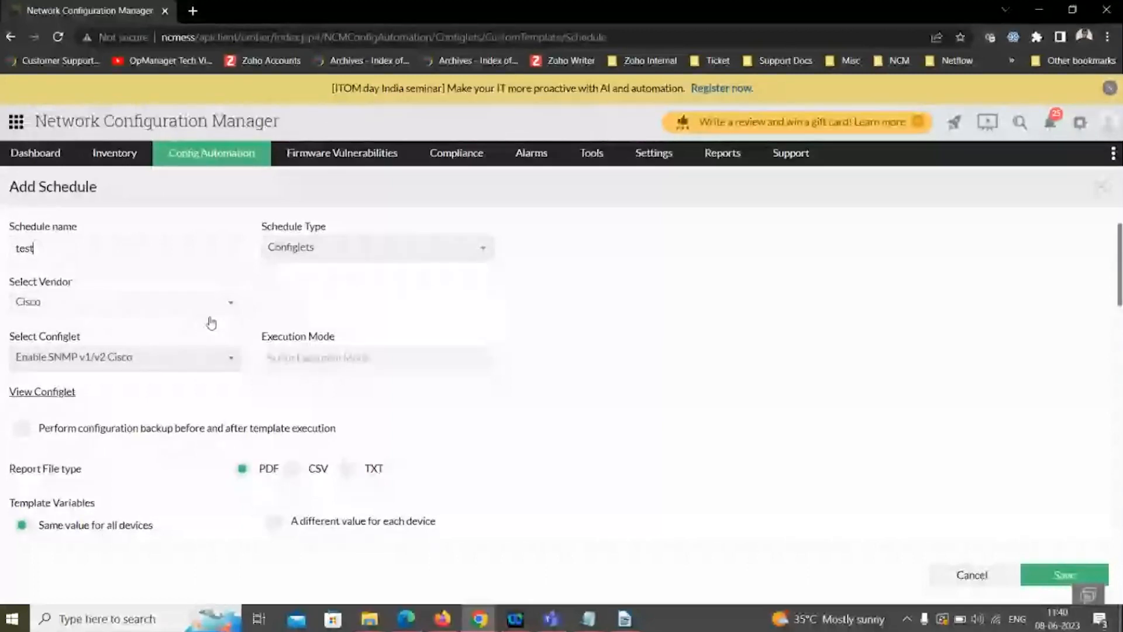
scroll(97, 401, "down", 1)
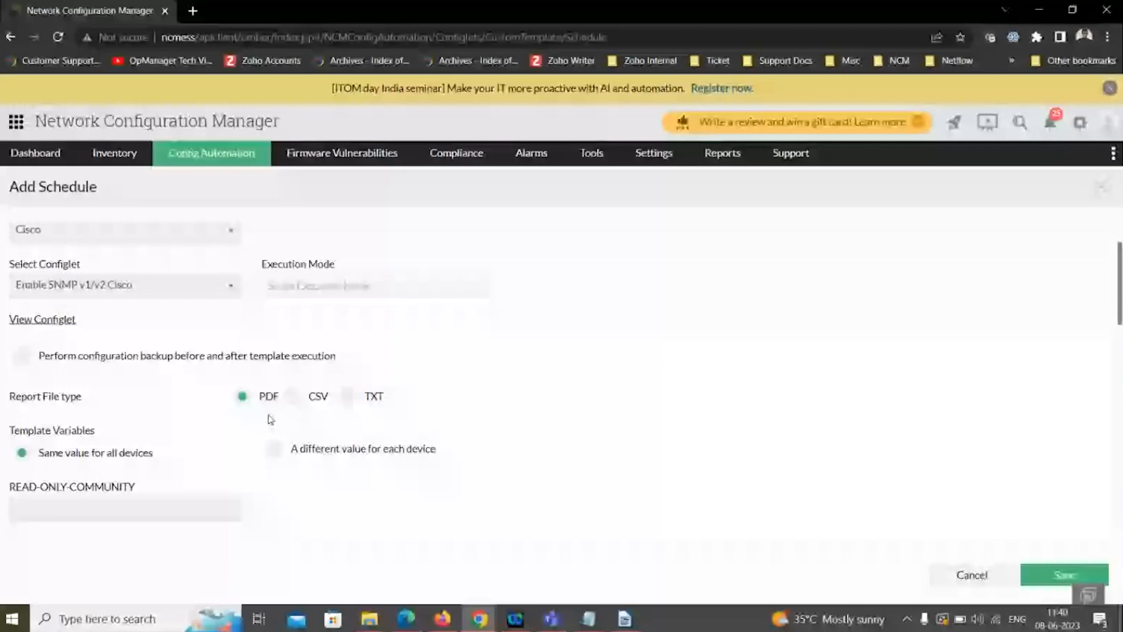
scroll(270, 419, "down", 5)
double_click(117, 467)
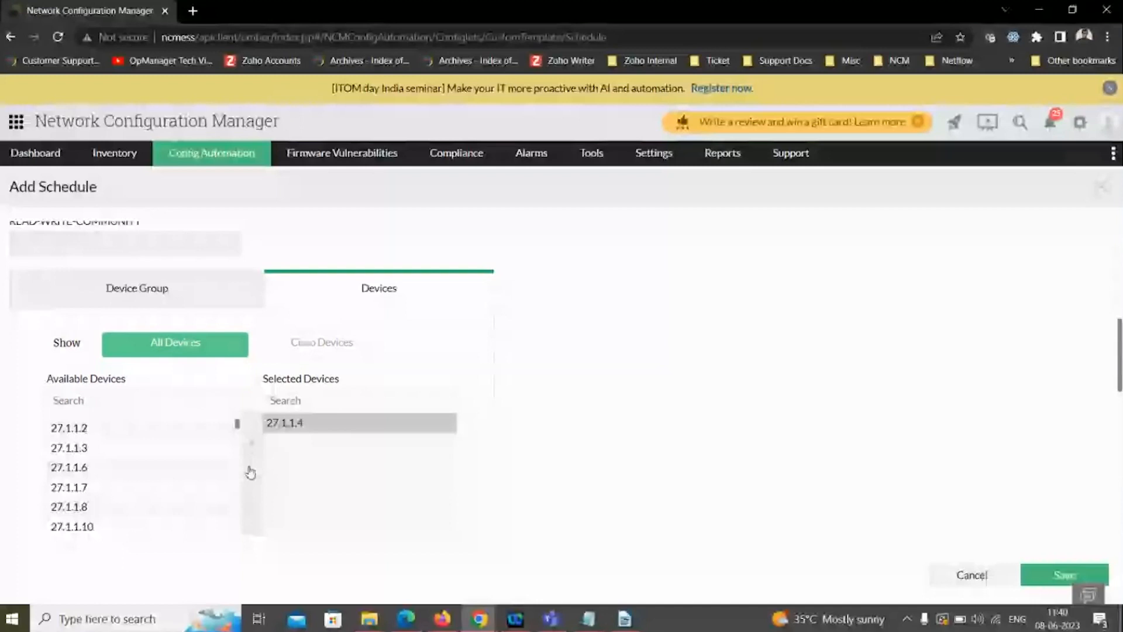
- Set the configlet schedule's recurrence to Monthly
scroll(251, 472, "down", 4)
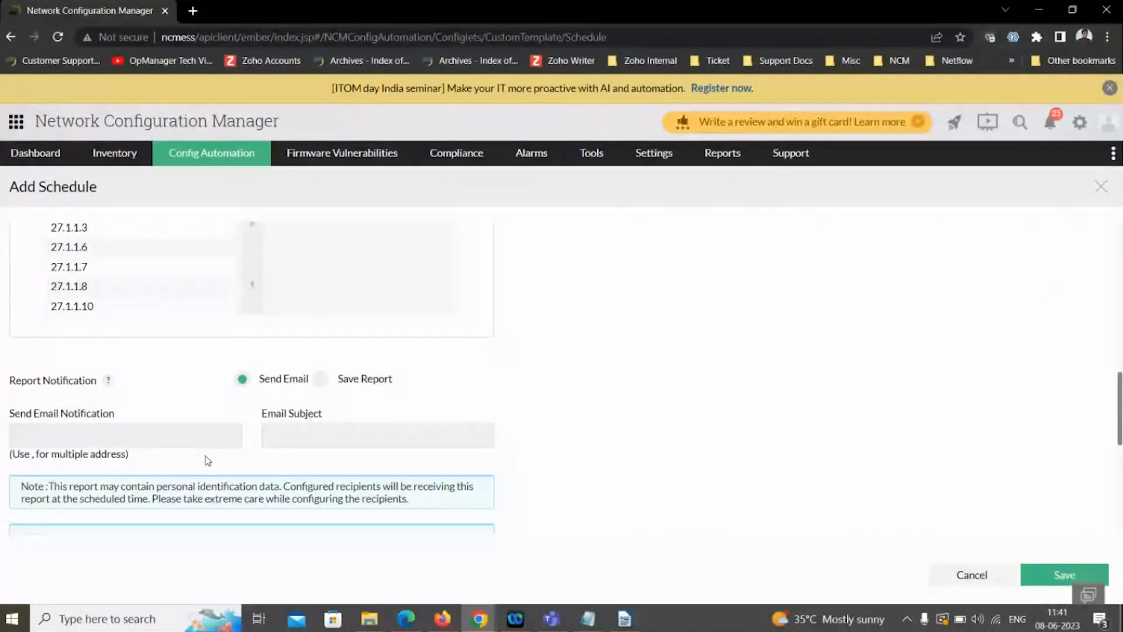
scroll(207, 460, "down", 5)
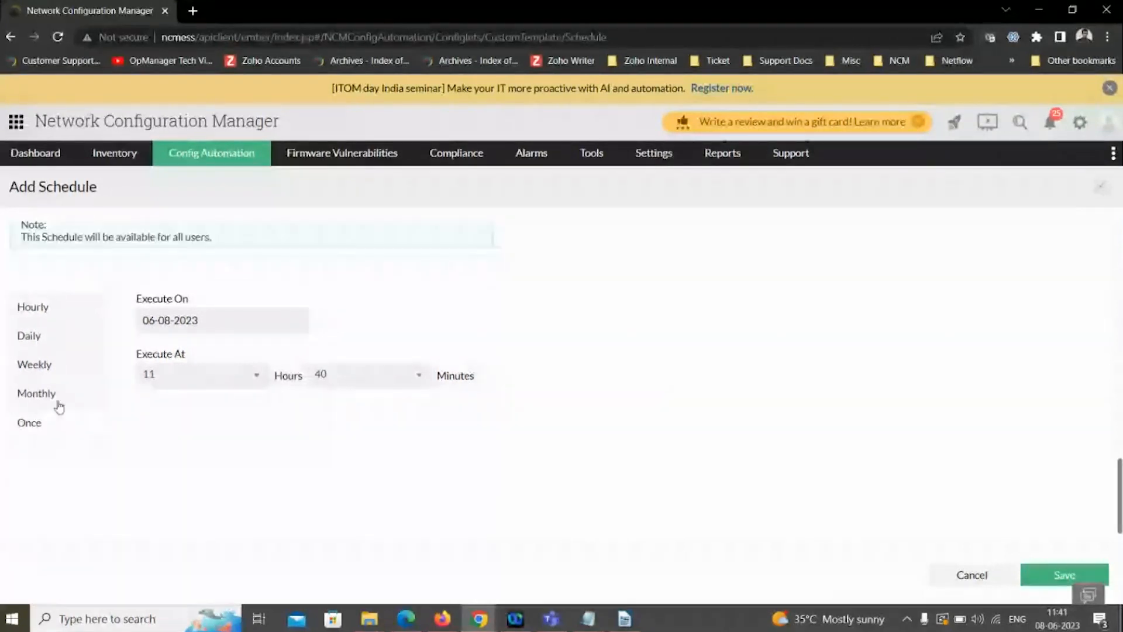
left_click(23, 403)
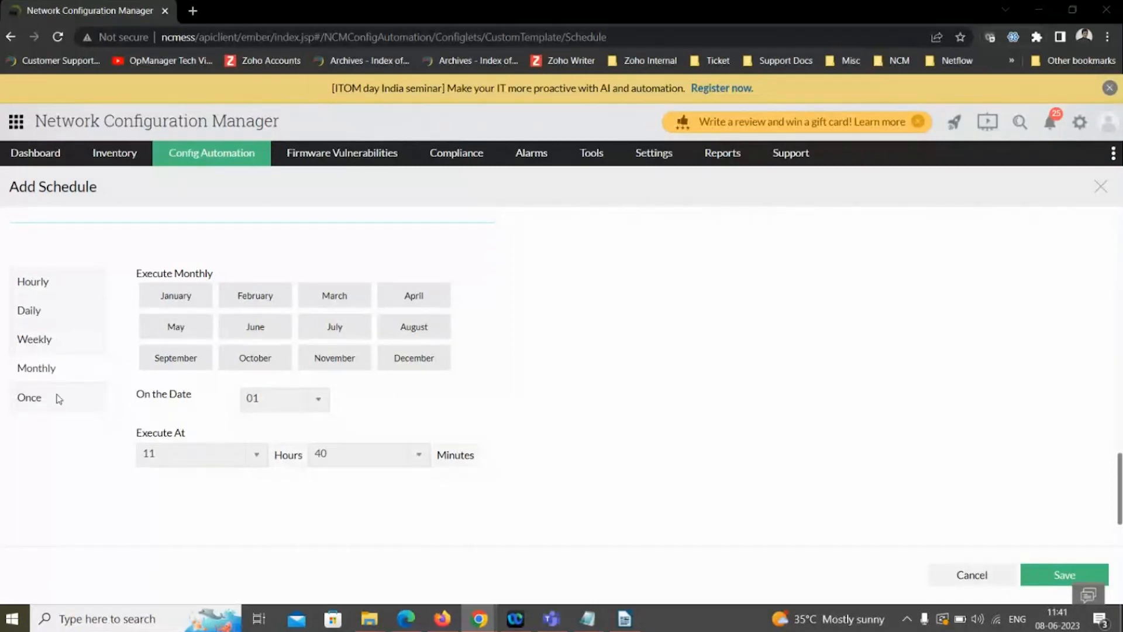
key("alt+Tab")
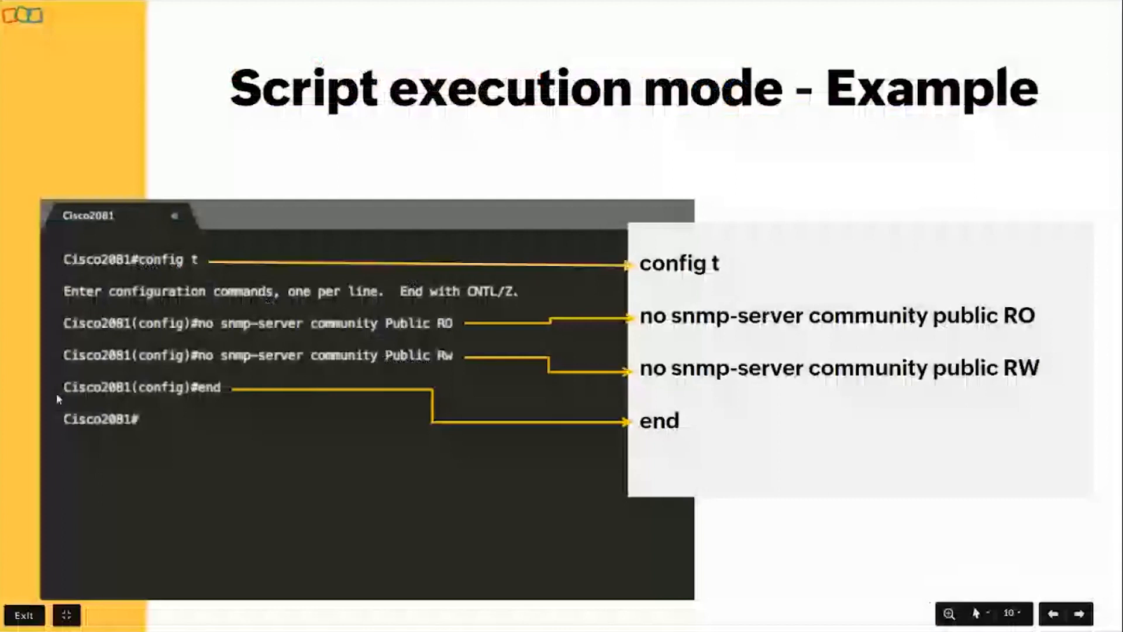
key("Right")
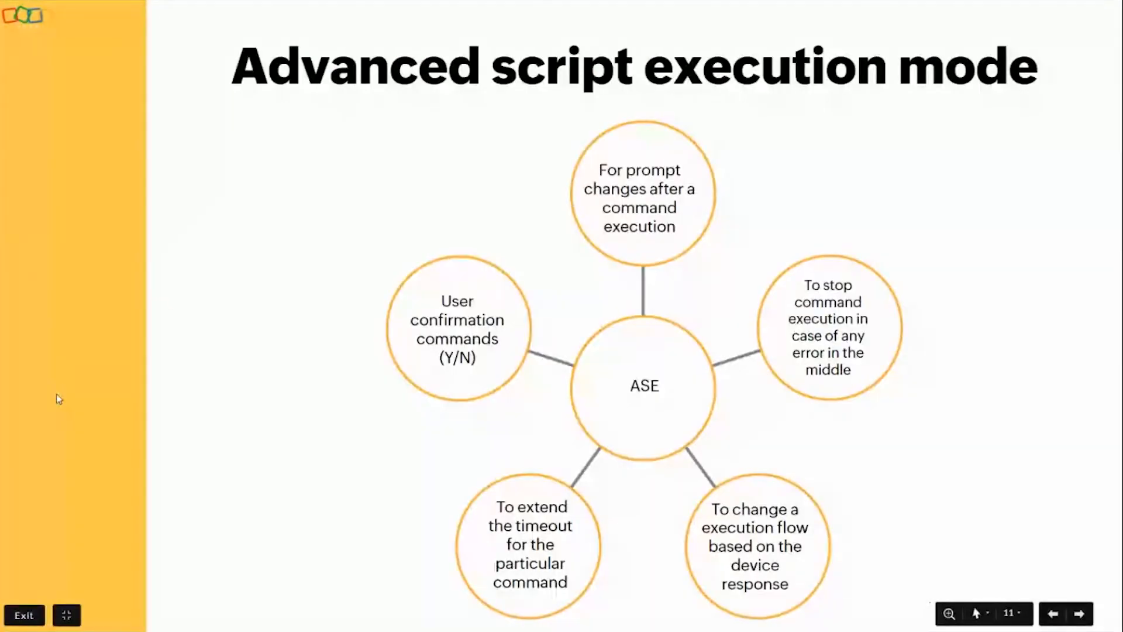
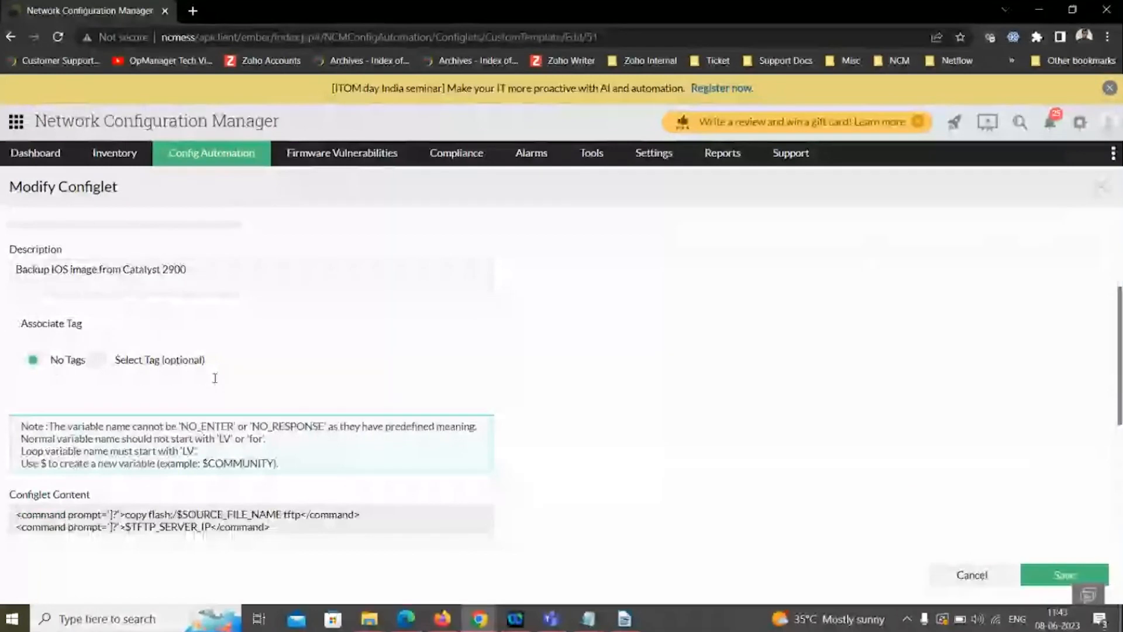
- Examine the Catalyst_2900_Backup_Image configlet's content, close it without saving, and review the template variables and device selection in its execution form
left_click(157, 454)
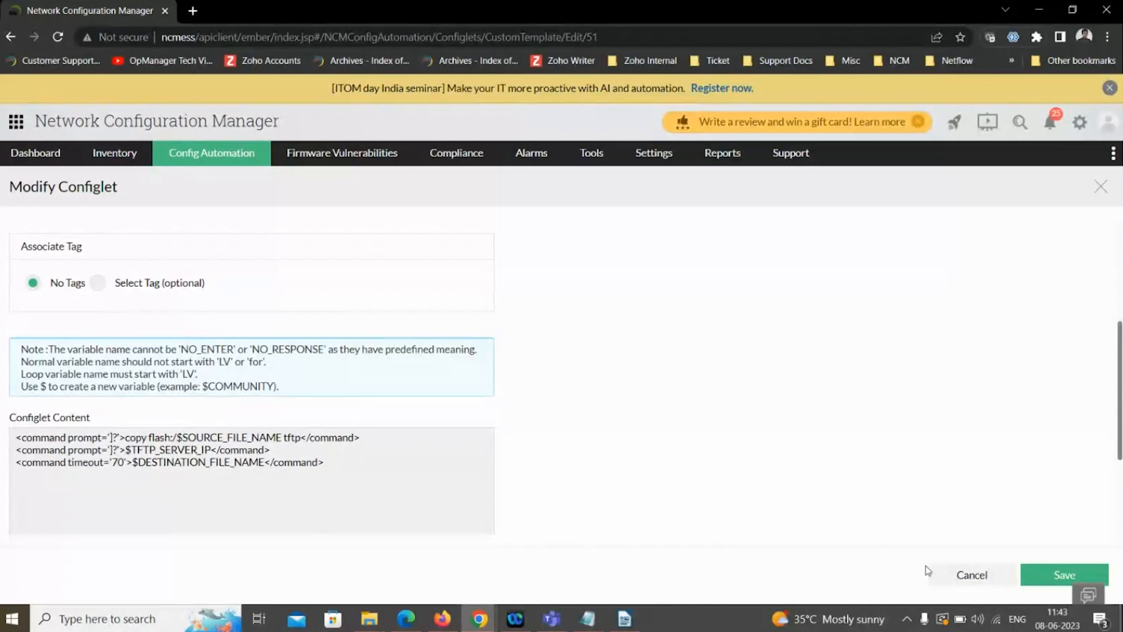
left_click(941, 576)
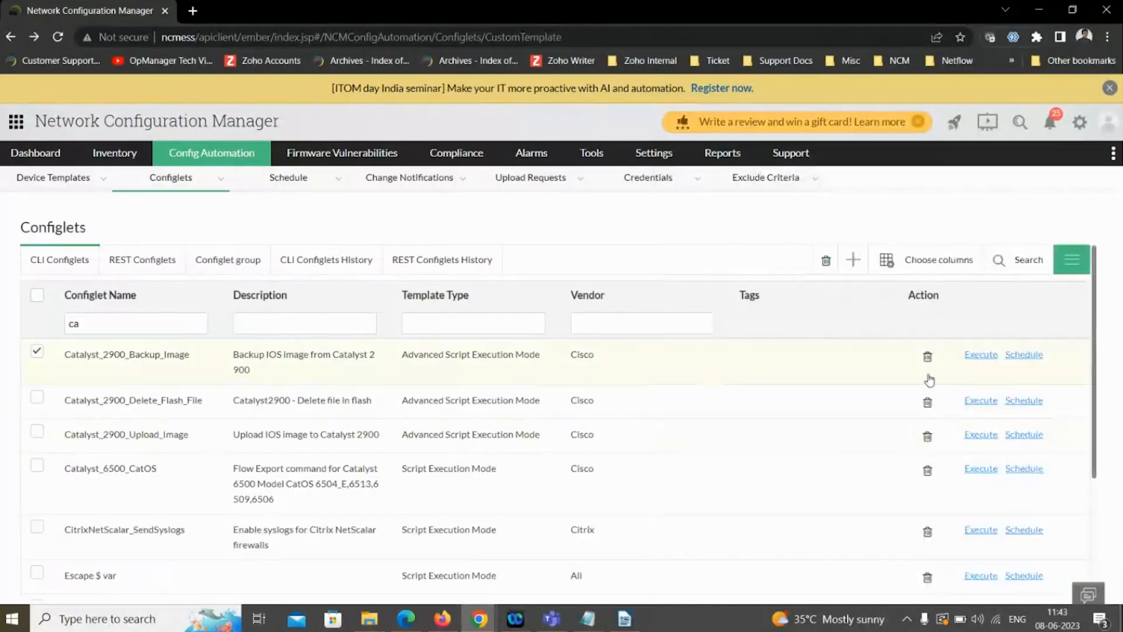
left_click(981, 355)
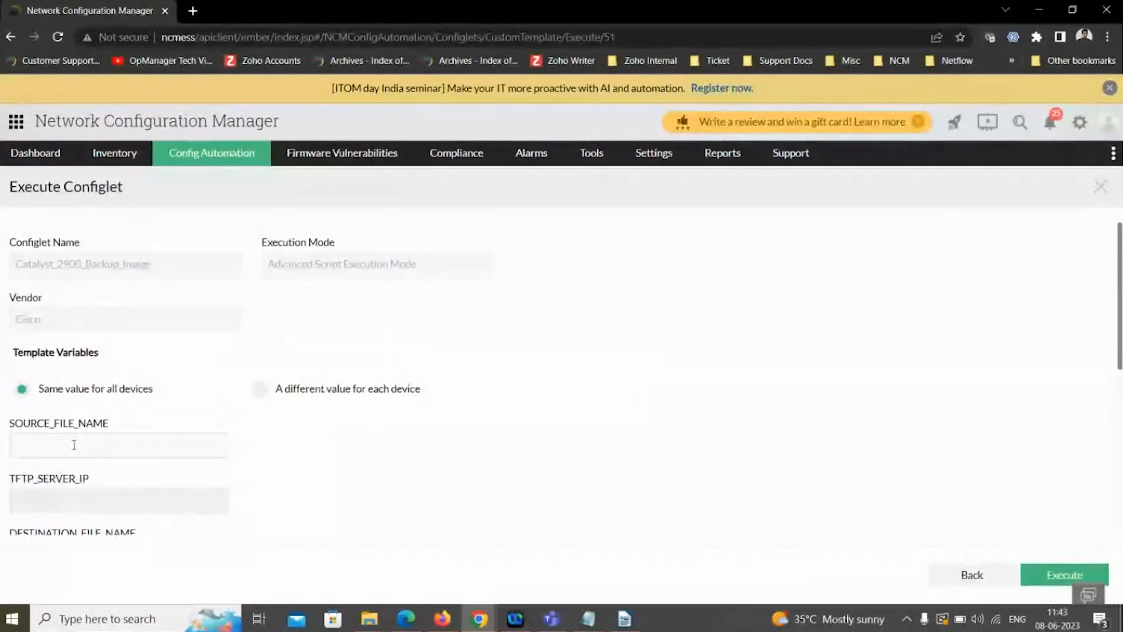
scroll(76, 454, "down", 2)
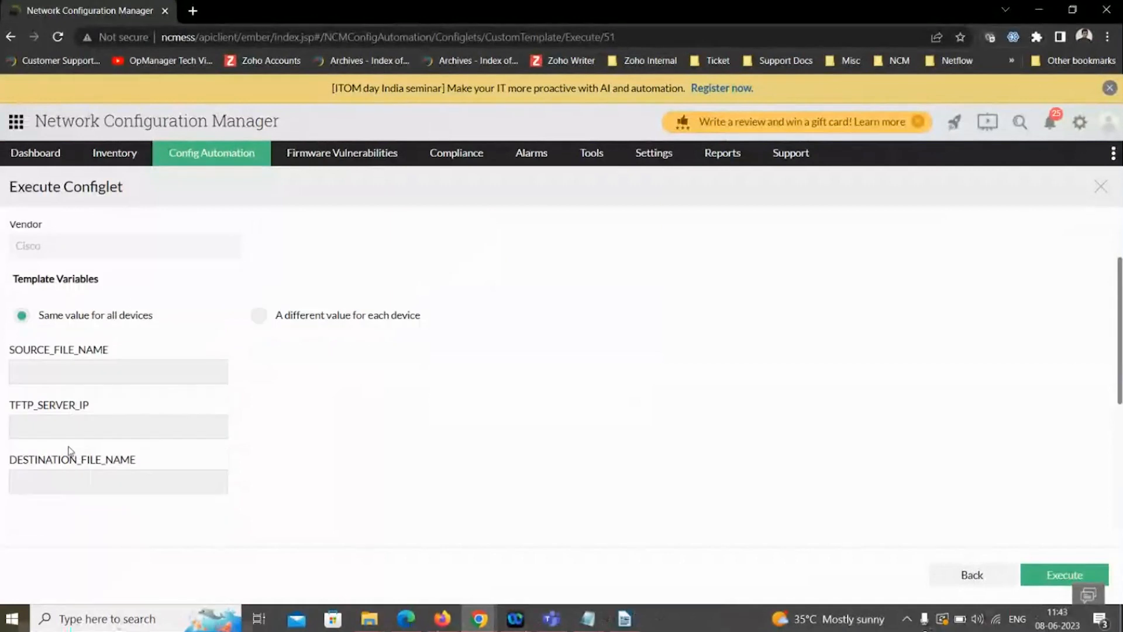
left_click(60, 429)
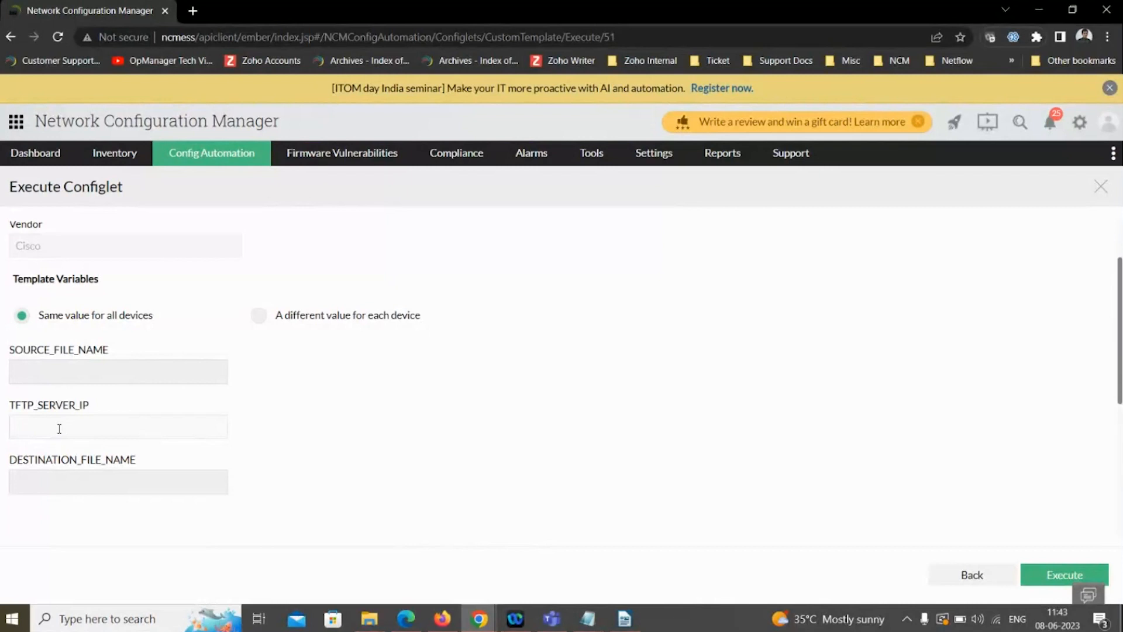
scroll(463, 444, "down", 5)
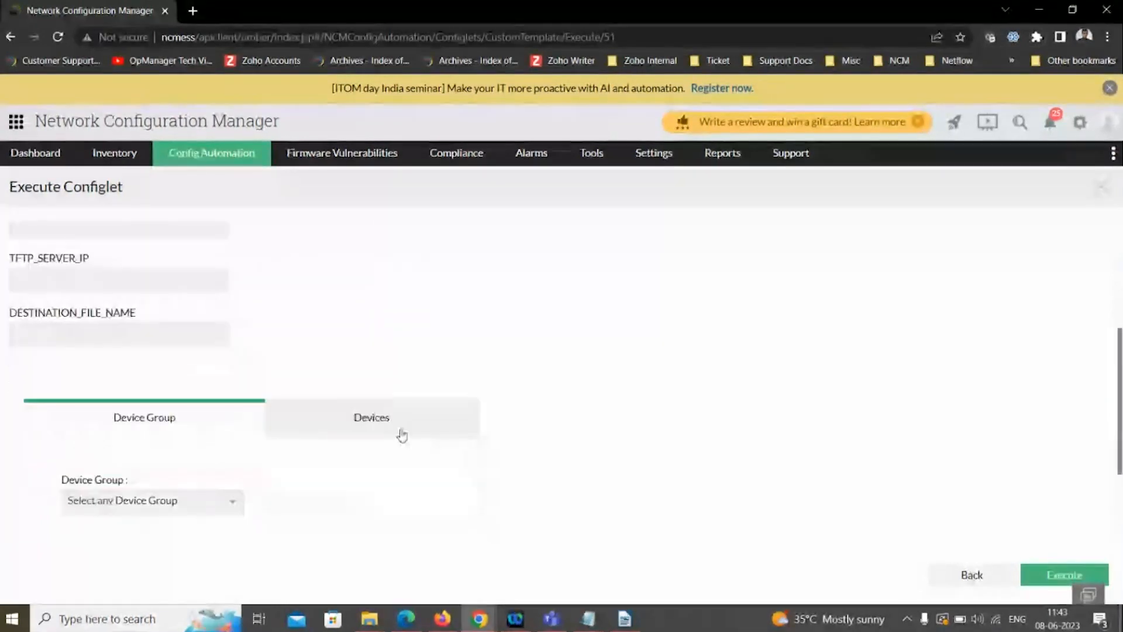
scroll(417, 410, "up", 3)
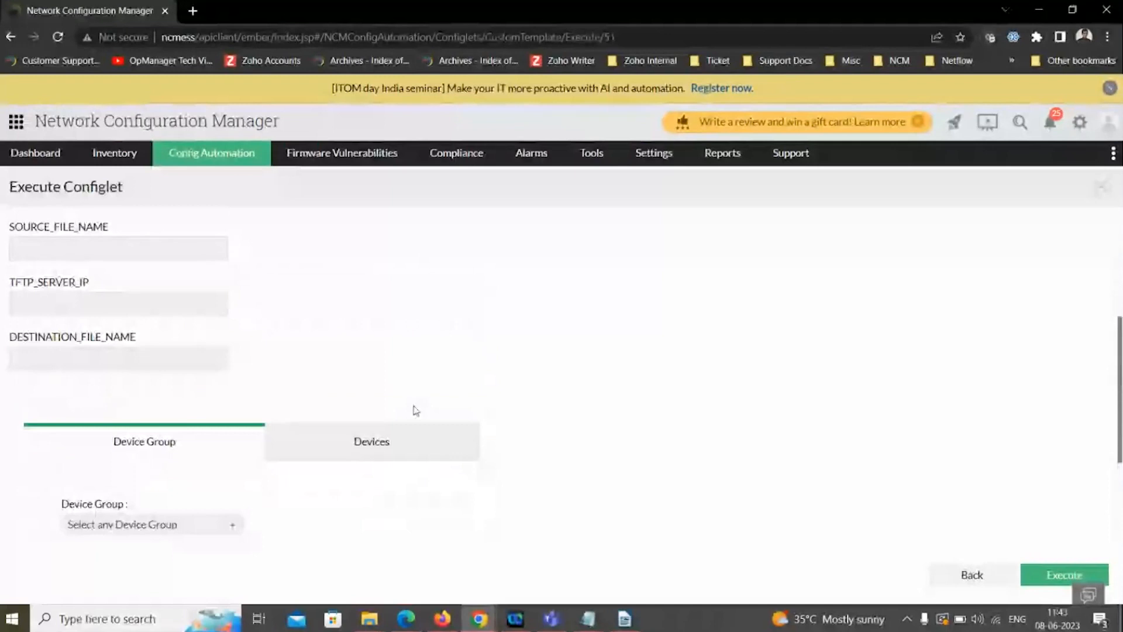
scroll(416, 410, "up", 3)
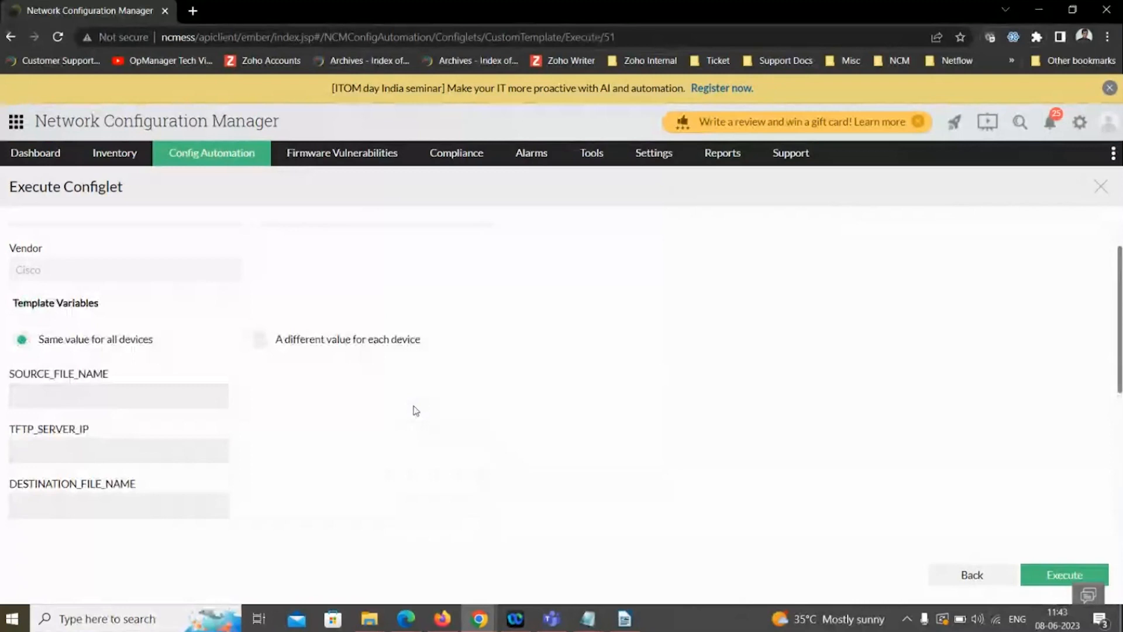
scroll(416, 410, "up", 1)
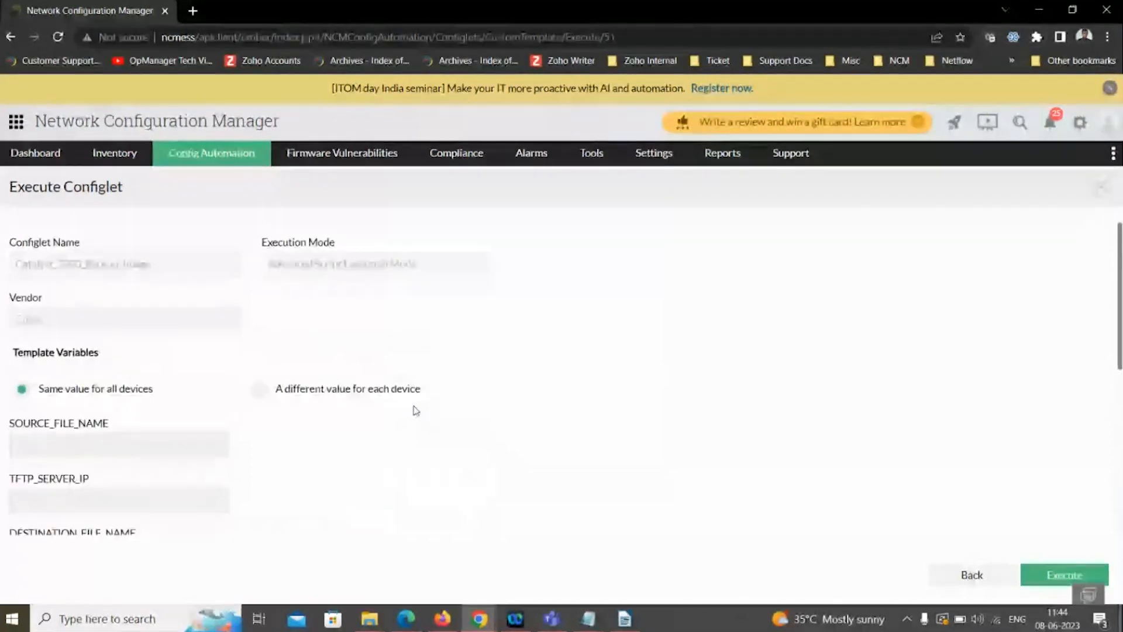
key("alt+Tab")
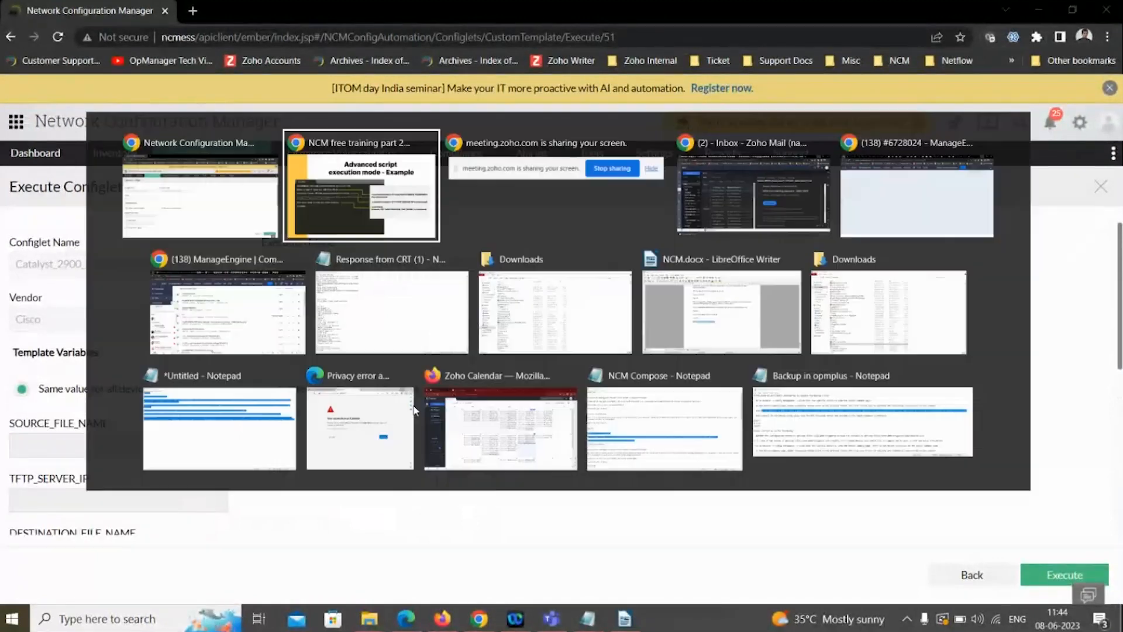
key("Tab")
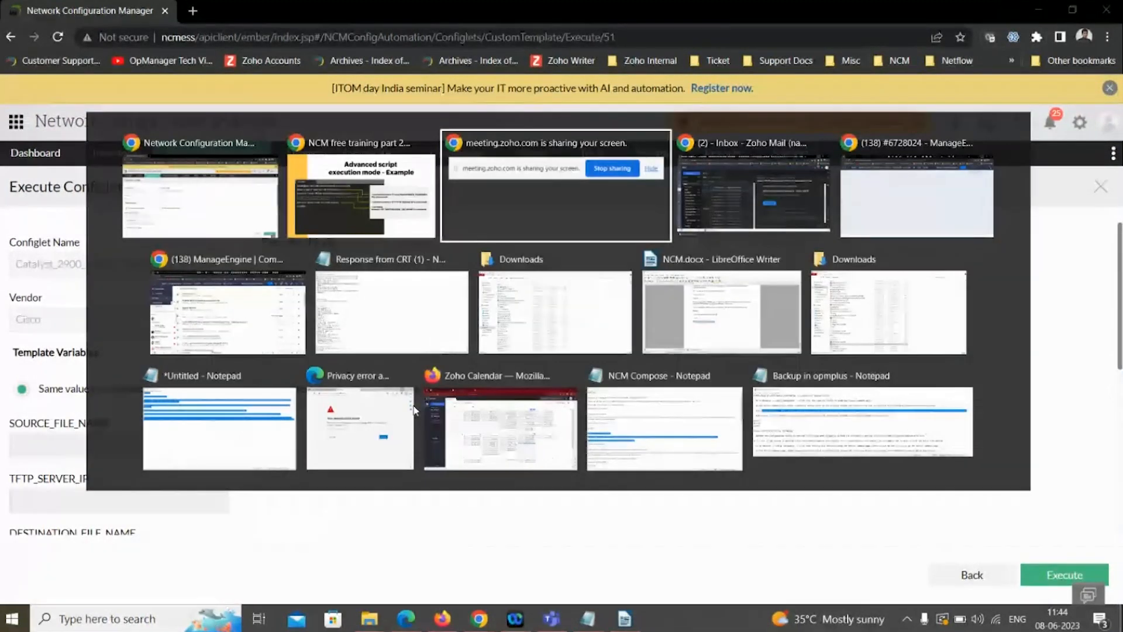
left_click(242, 216)
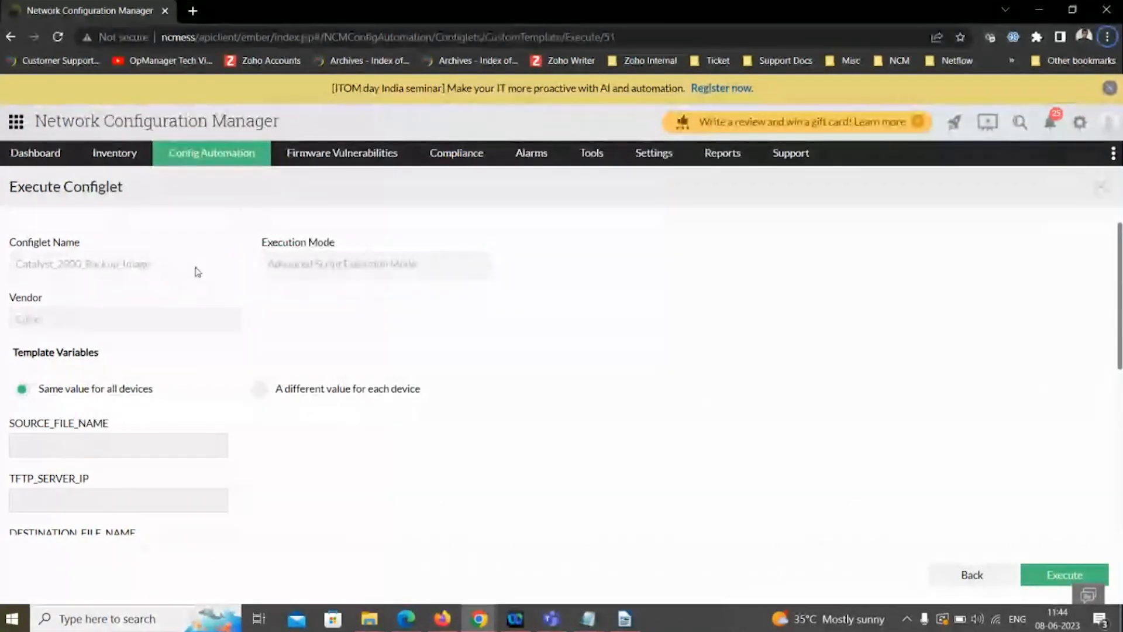
key("alt+Tab")
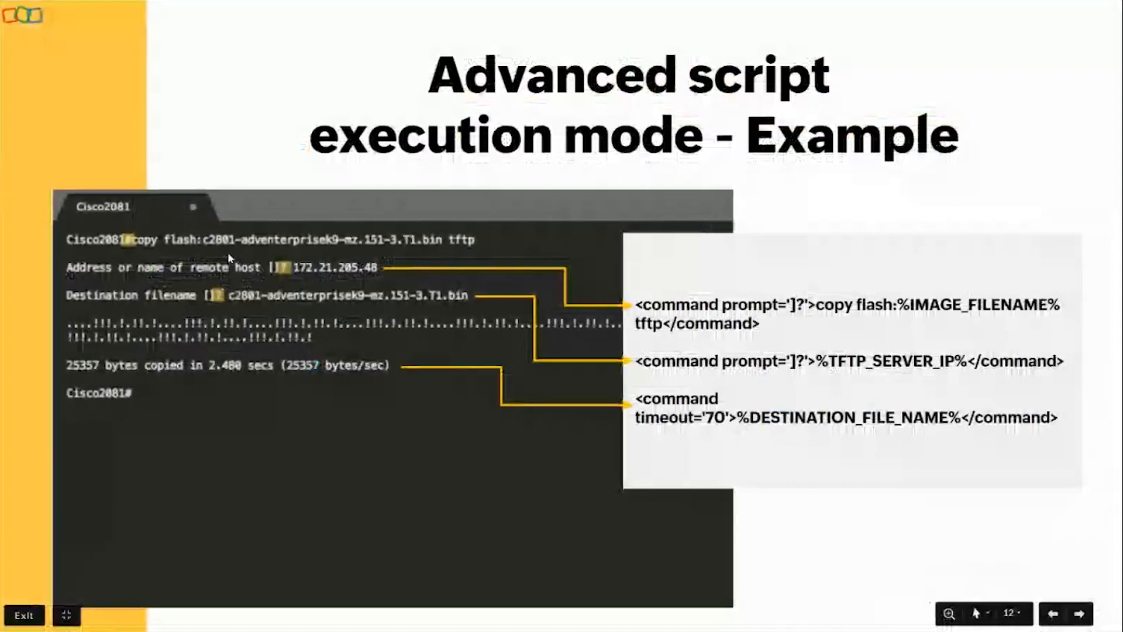
key("Right")
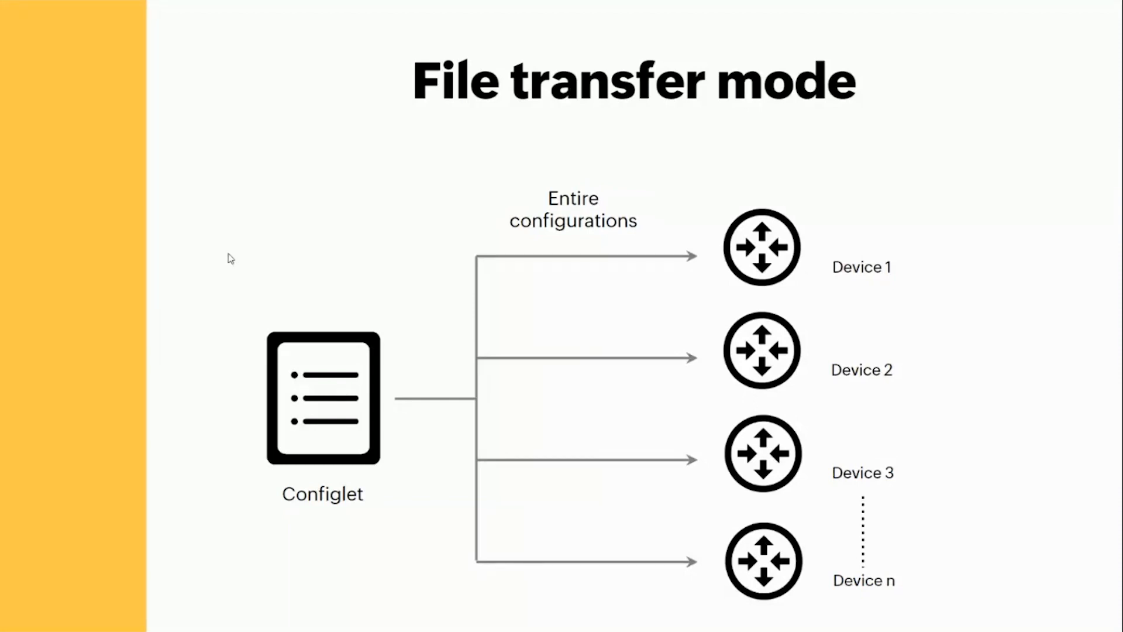
key("alt+Tab")
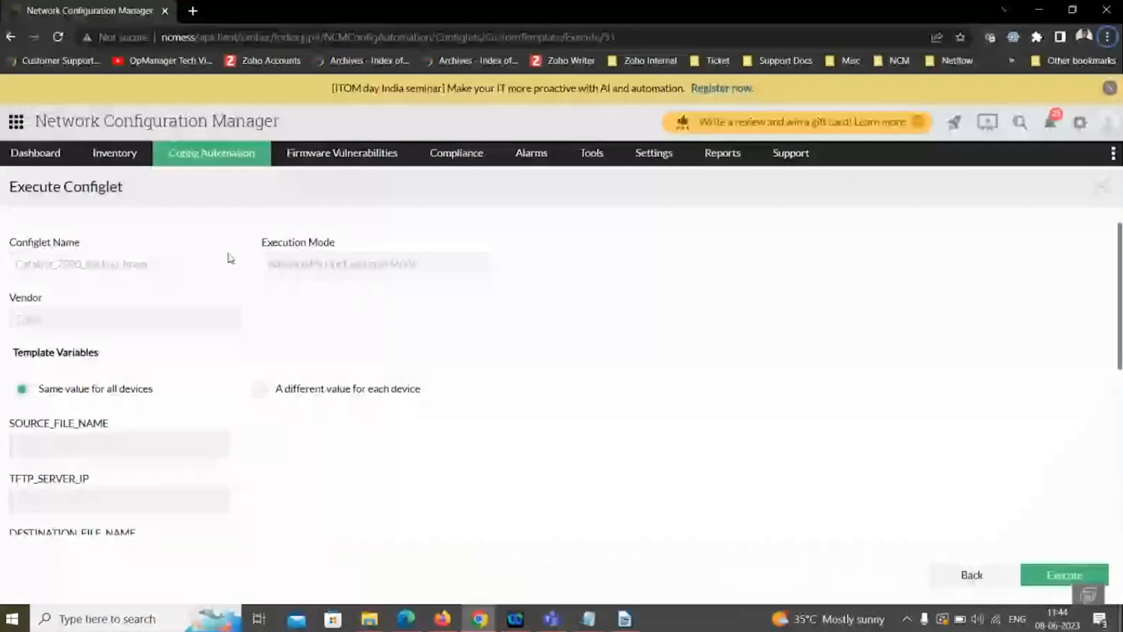
- Open device 192.168.50.131 from the inventory and examine the content of its running configuration version 1378
left_click(118, 161)
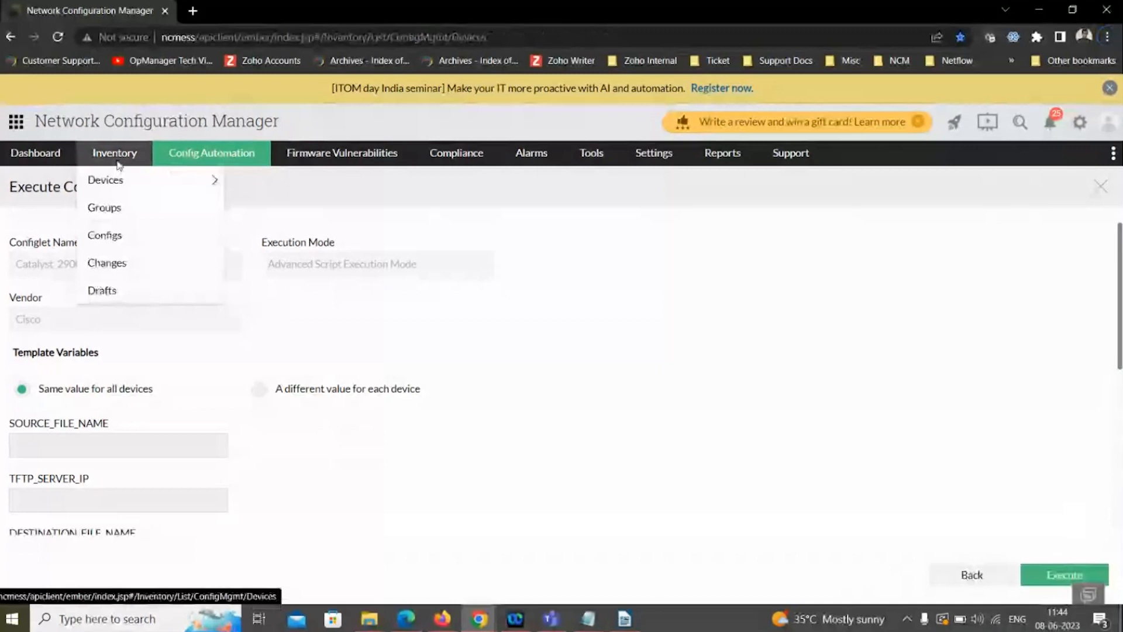
left_click(114, 175)
left_click(336, 482)
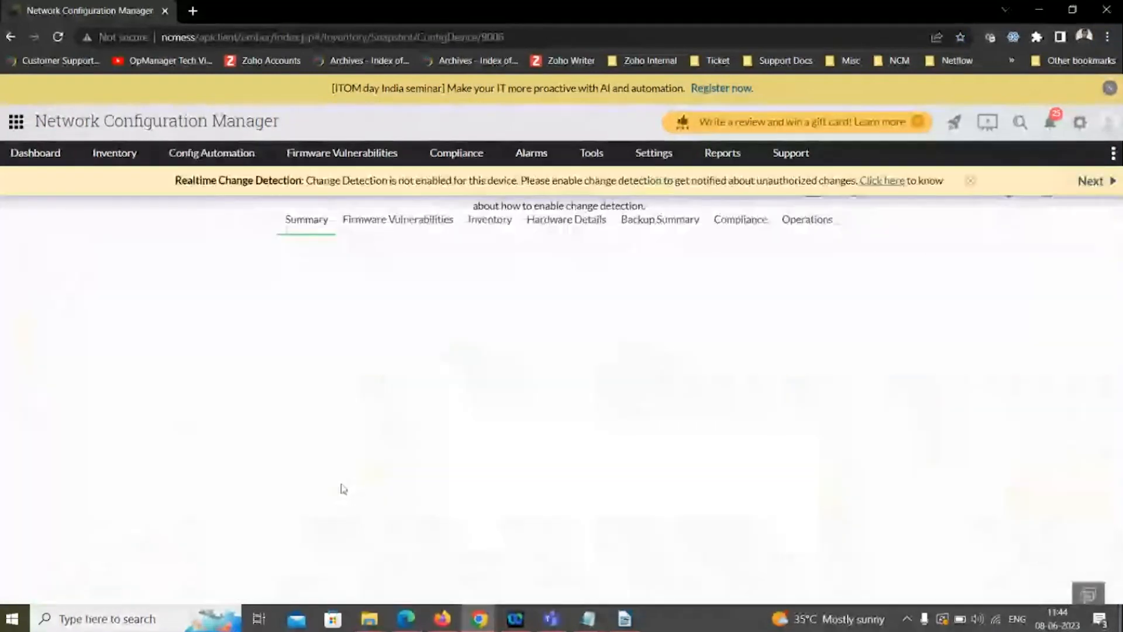
left_click(286, 431)
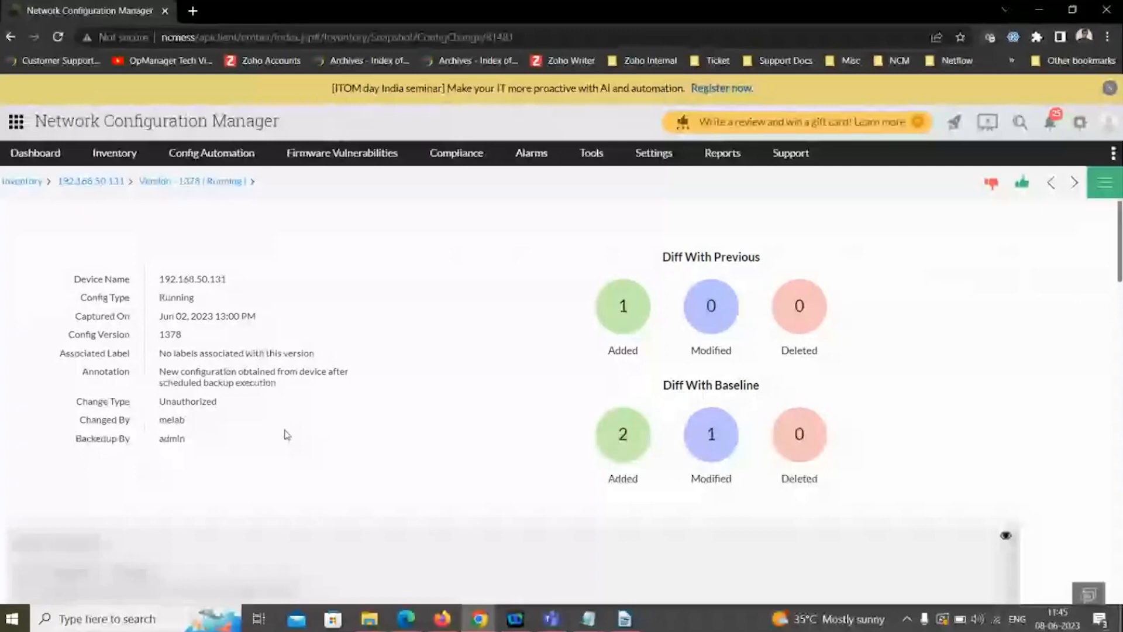
scroll(287, 434, "down", 1)
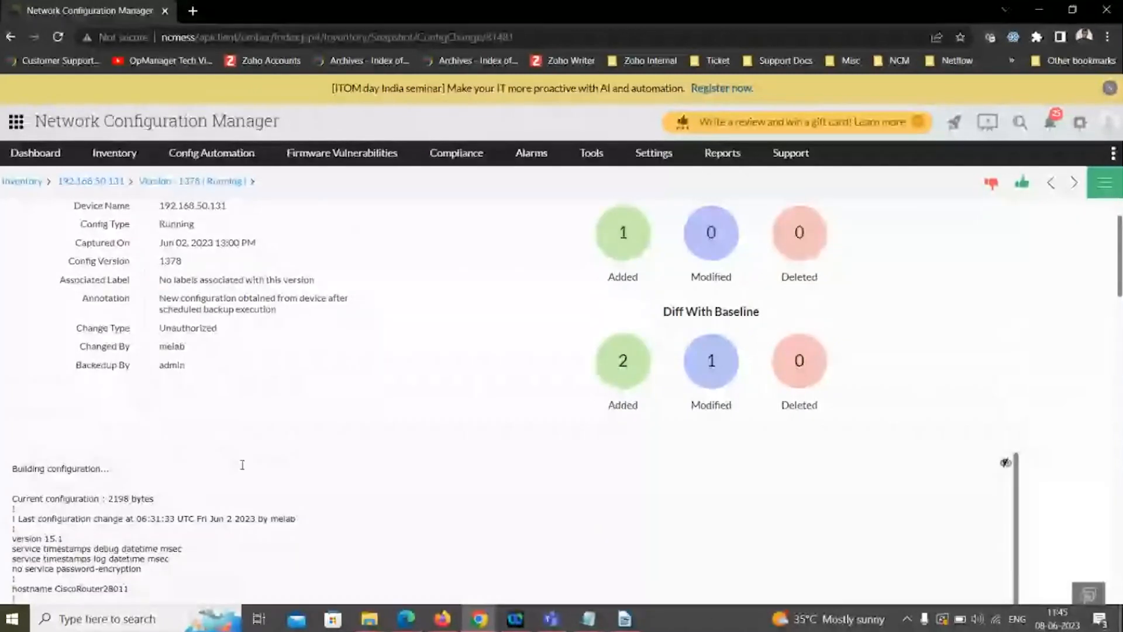
scroll(51, 456, "down", 5)
- Set up a new CLI configlet named "file transfer" with its execution mode set to File Transfer Mode
mouse_move(212, 156)
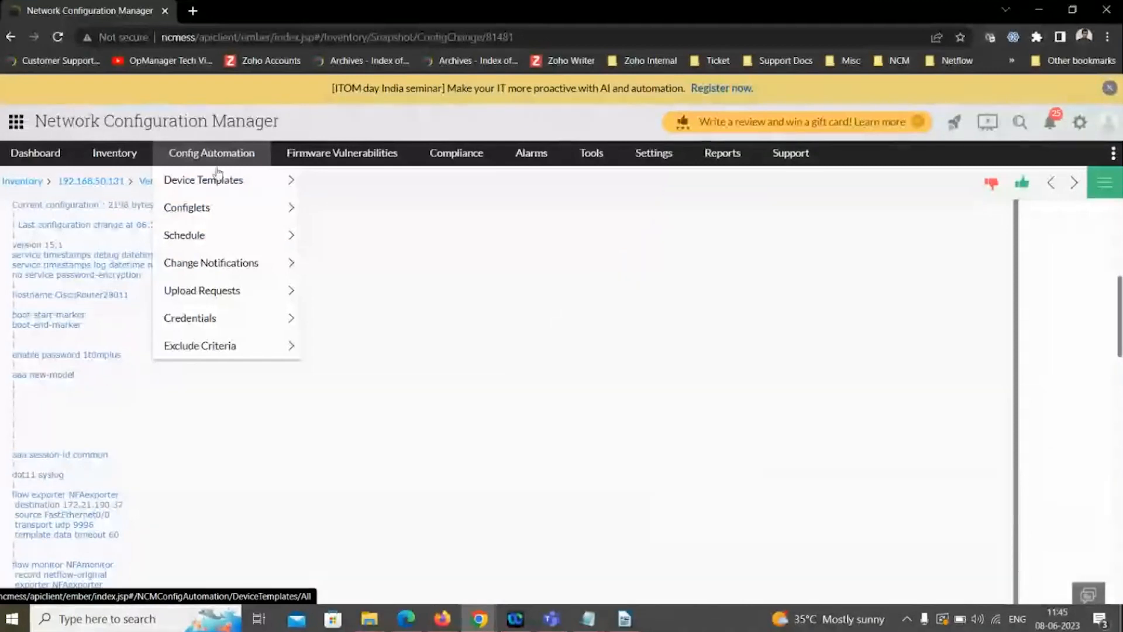
left_click(186, 207)
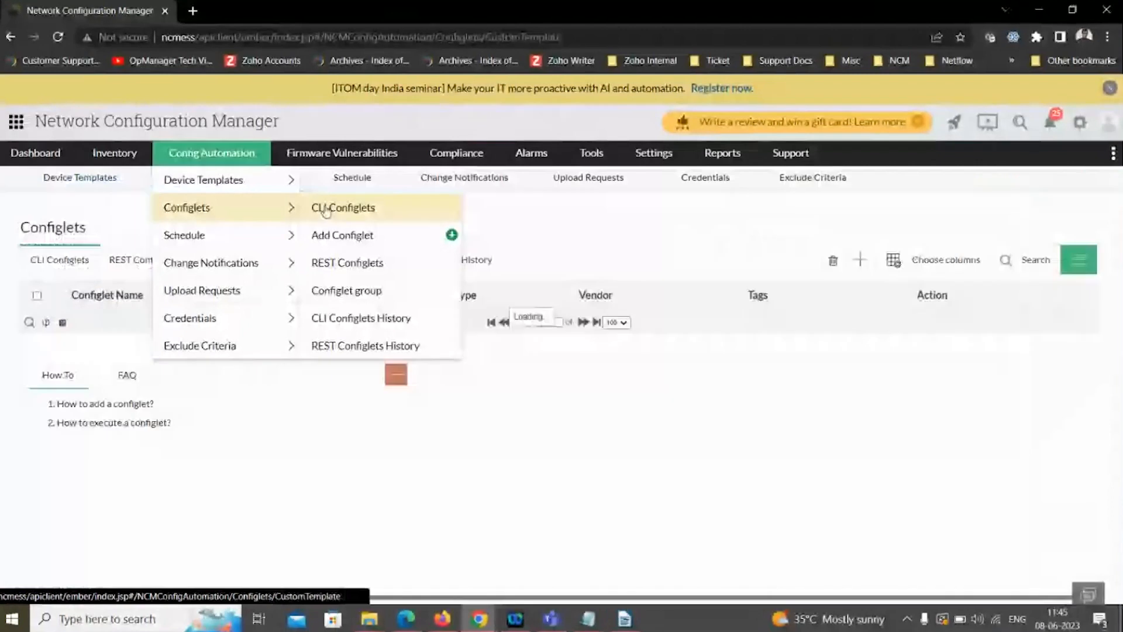
left_click(337, 233)
left_click(54, 243)
type("file")
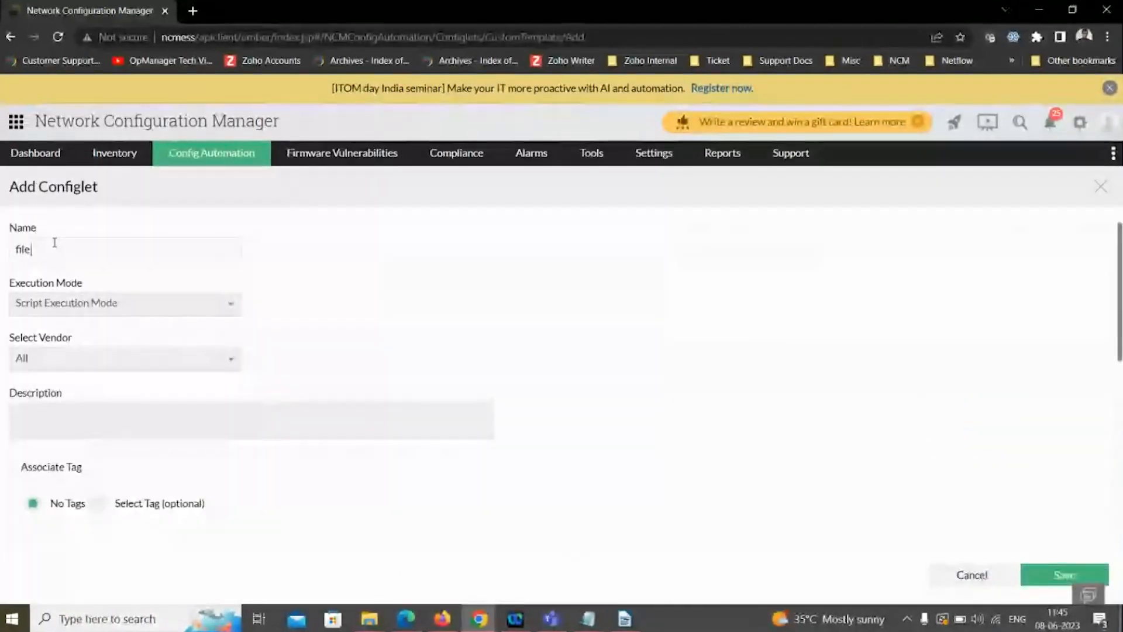
type(" transfer")
left_click(62, 302)
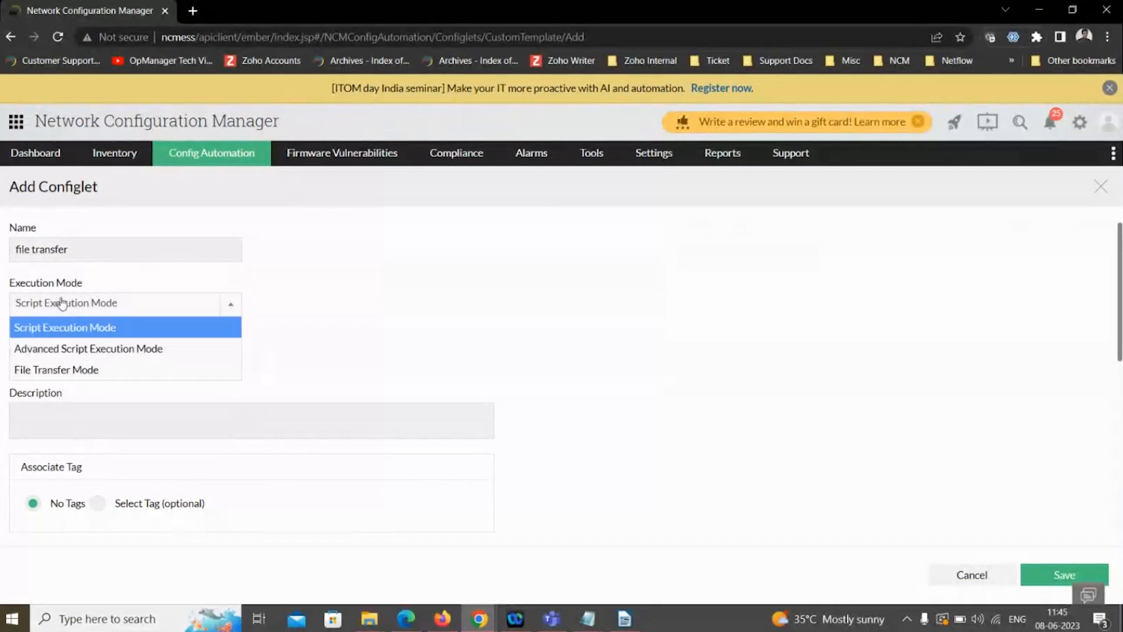
left_click(82, 369)
scroll(325, 340, "down", 3)
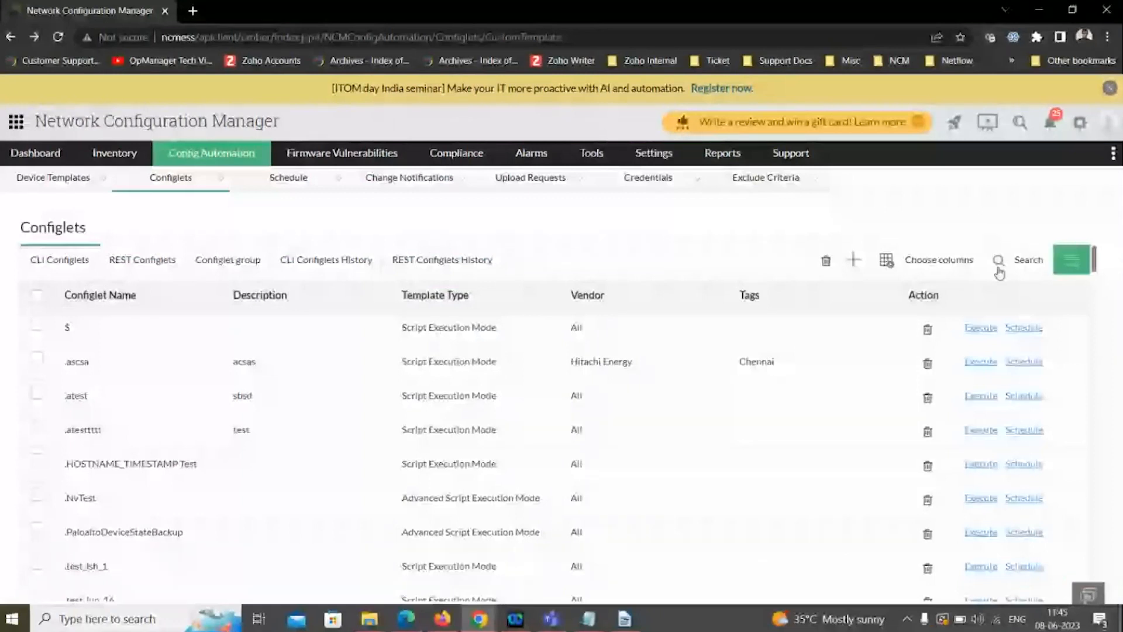
- Filter the CLI configlets by the name "file", open the "file transfer" configlet, and close it without saving
left_click(998, 259)
left_click(156, 324)
type("file")
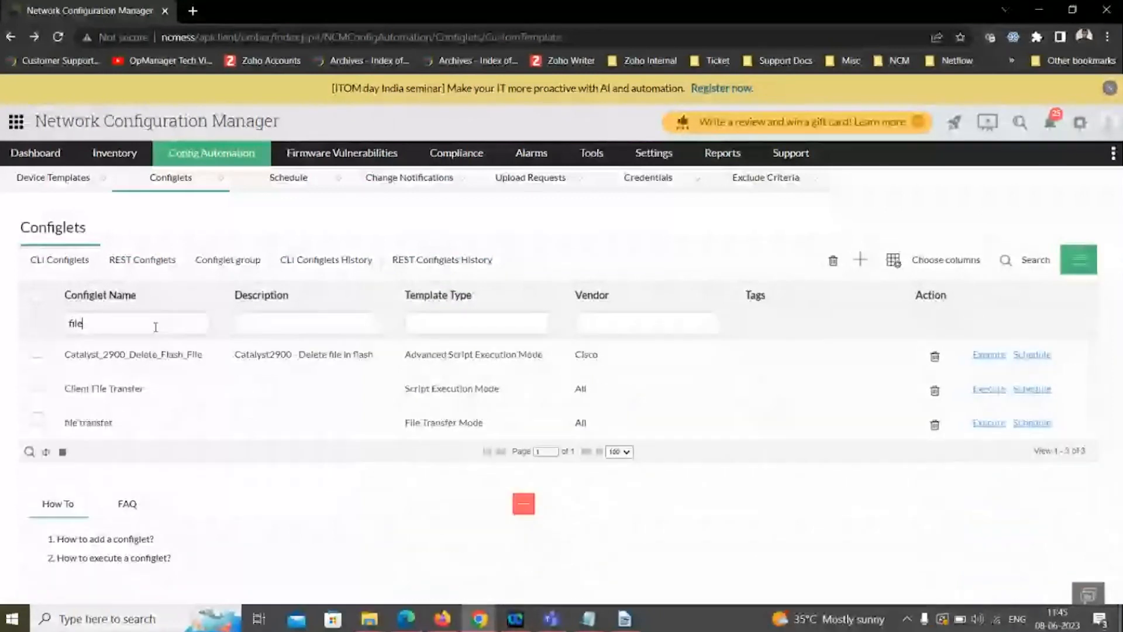
left_click(147, 429)
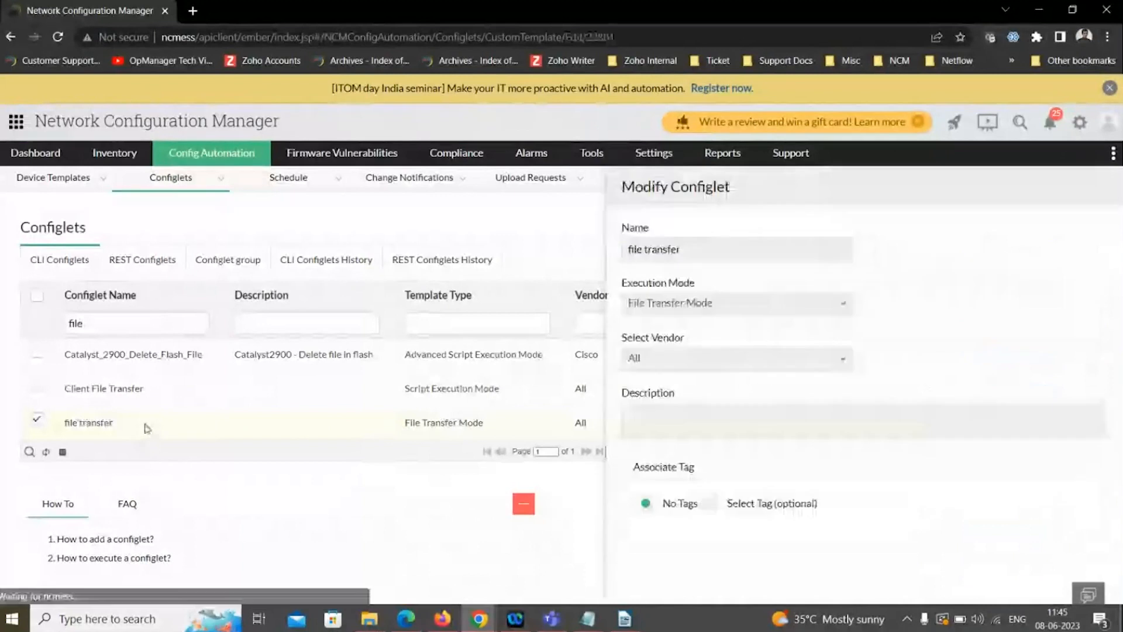
left_click(972, 575)
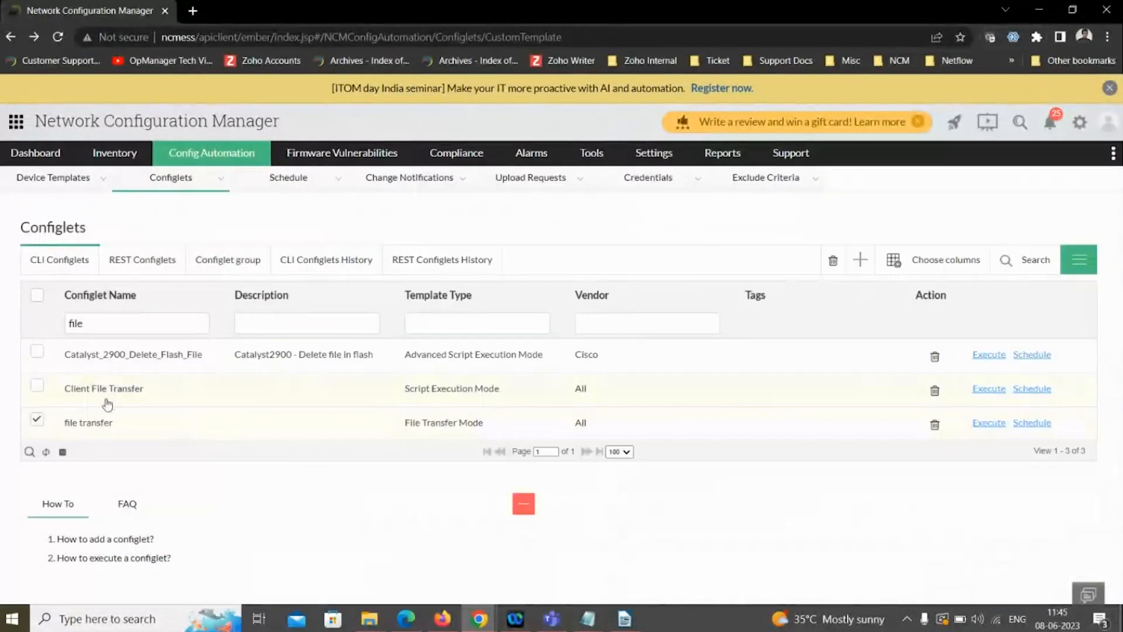
- Clear the configlet name filter and filter the CLI configlets by template type "file"
key("BackSpace")
key("BackSpace")
key("BackSpace")
key("BackSpace")
left_click(431, 325)
type("file")
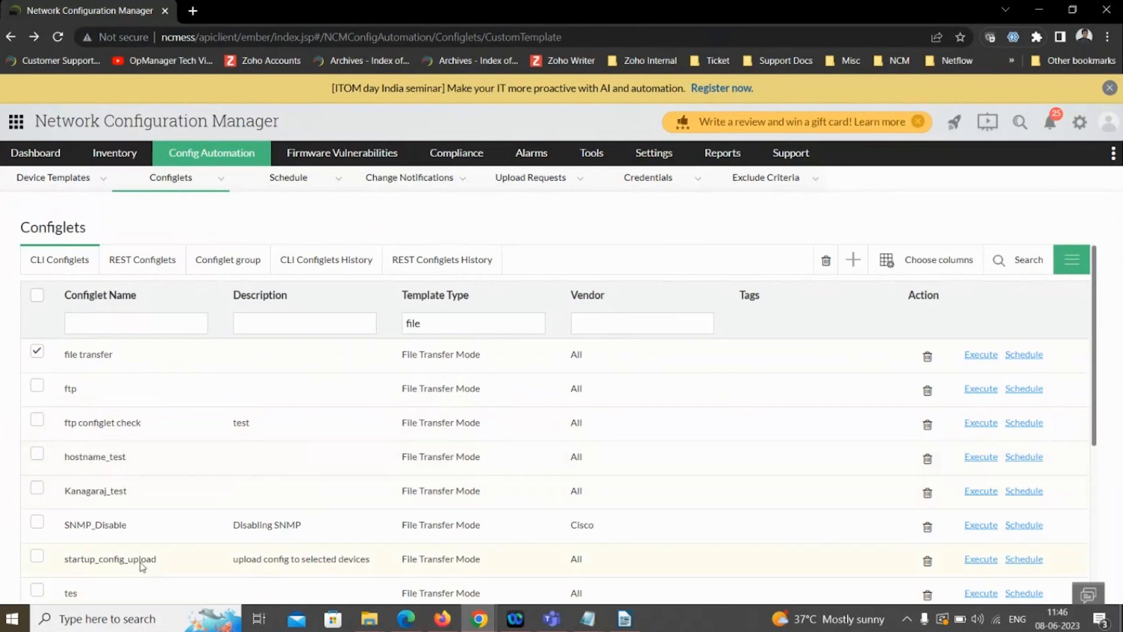
- Open the startup_config_upload configlet and examine its full configlet content and configuration backup option
left_click(141, 564)
scroll(303, 427, "down", 10)
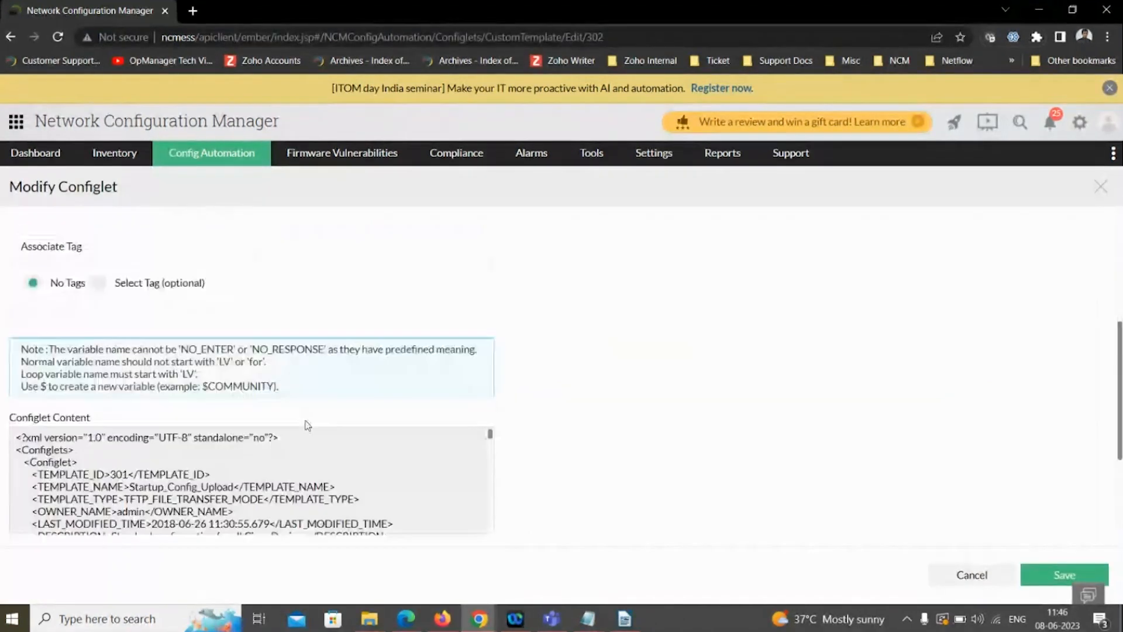
scroll(290, 408, "down", 2)
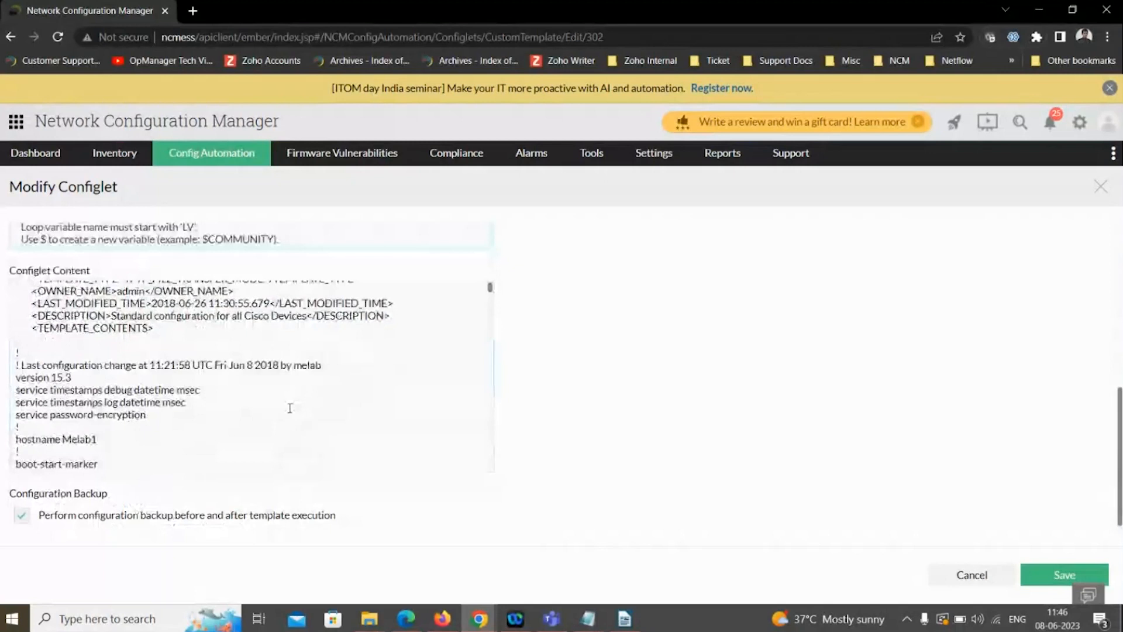
scroll(269, 386, "down", 10)
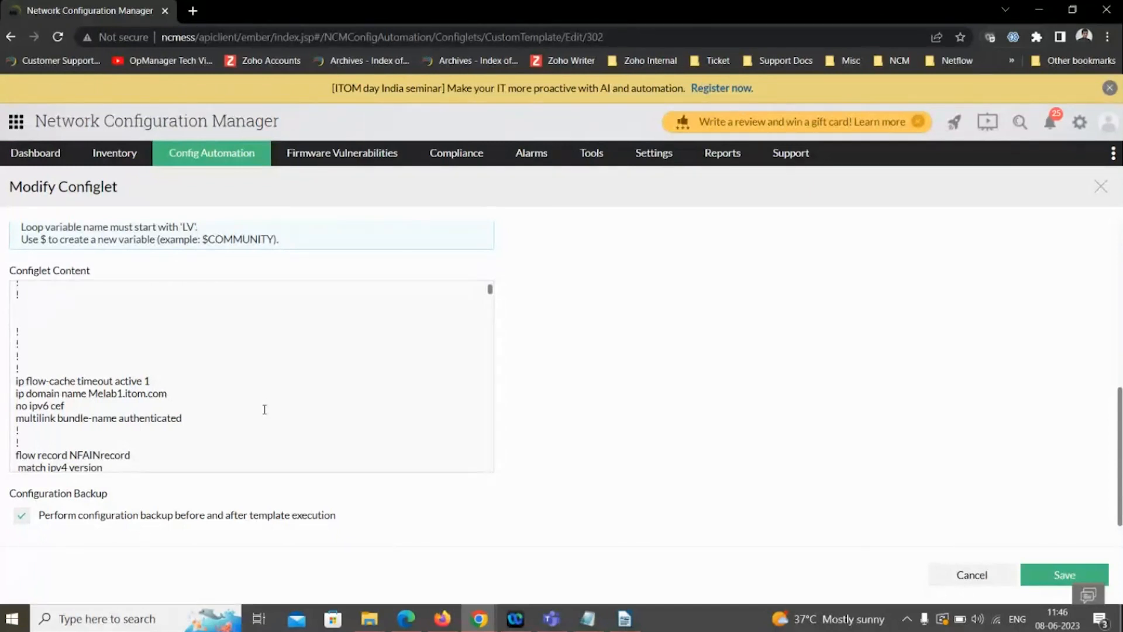
key("alt+Tab")
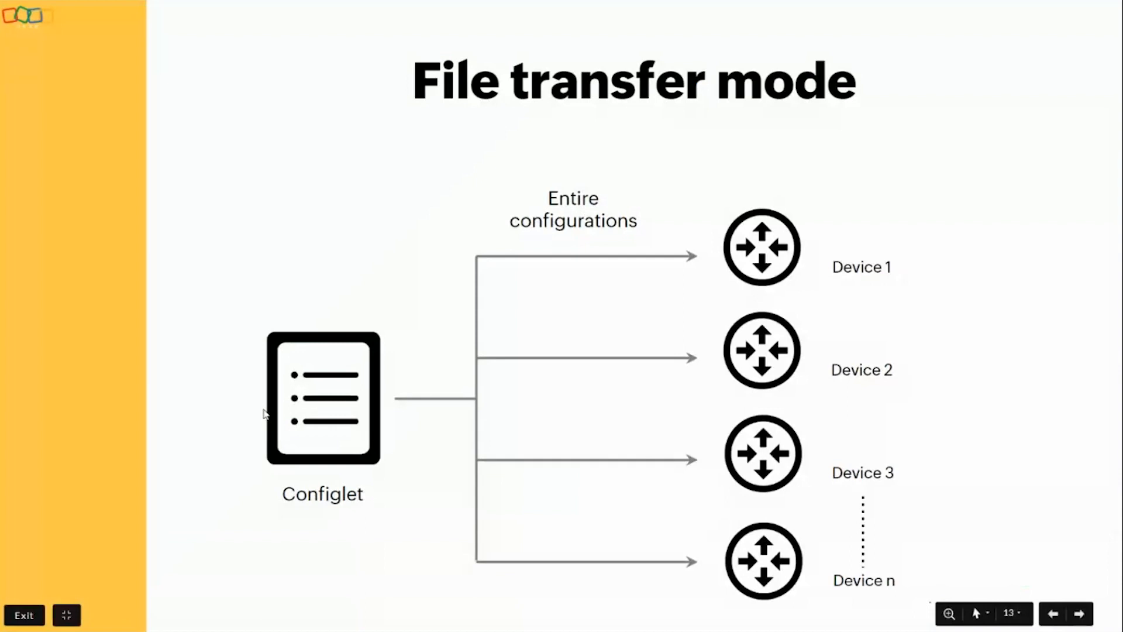
key("Right")
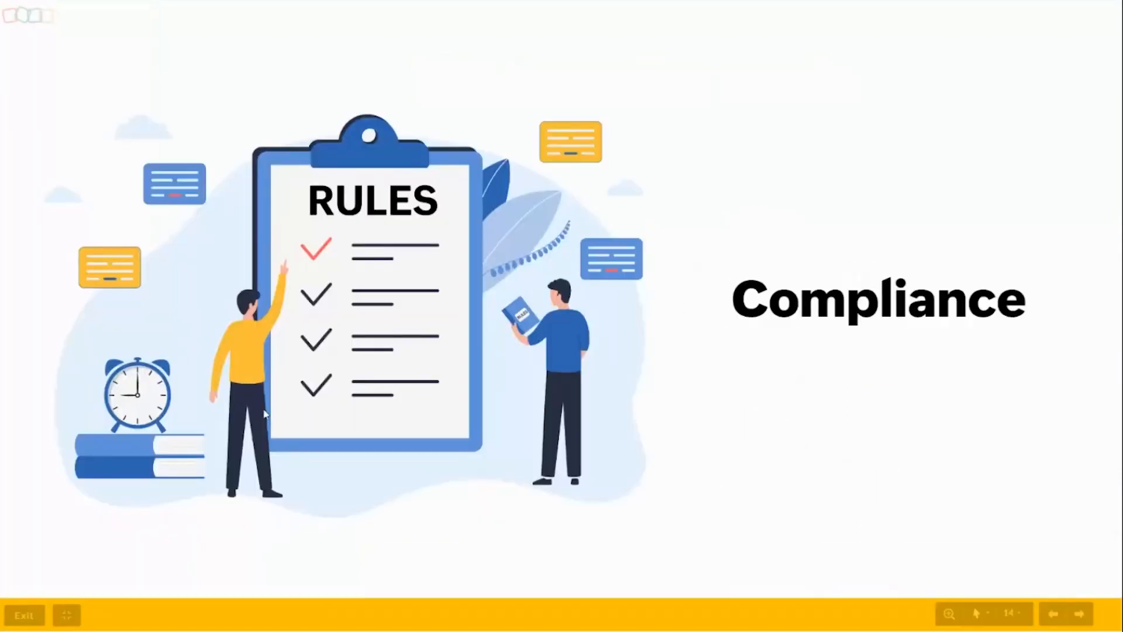
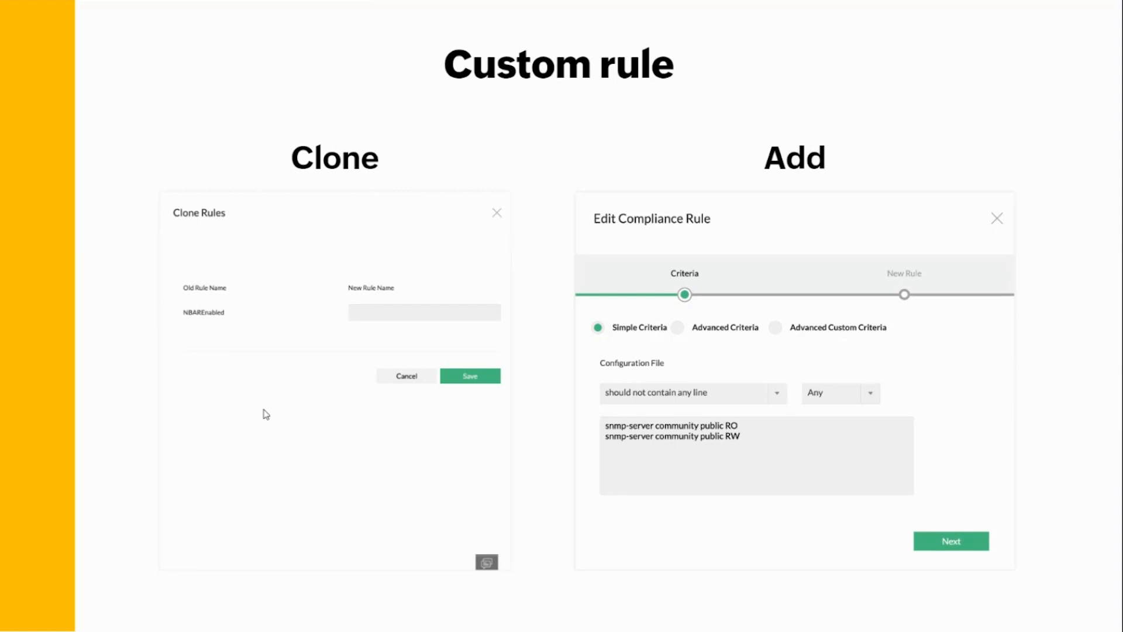
- Advance to the Simple criteria slide and switch to the compliance page of Network Configuration Manager
key("Right")
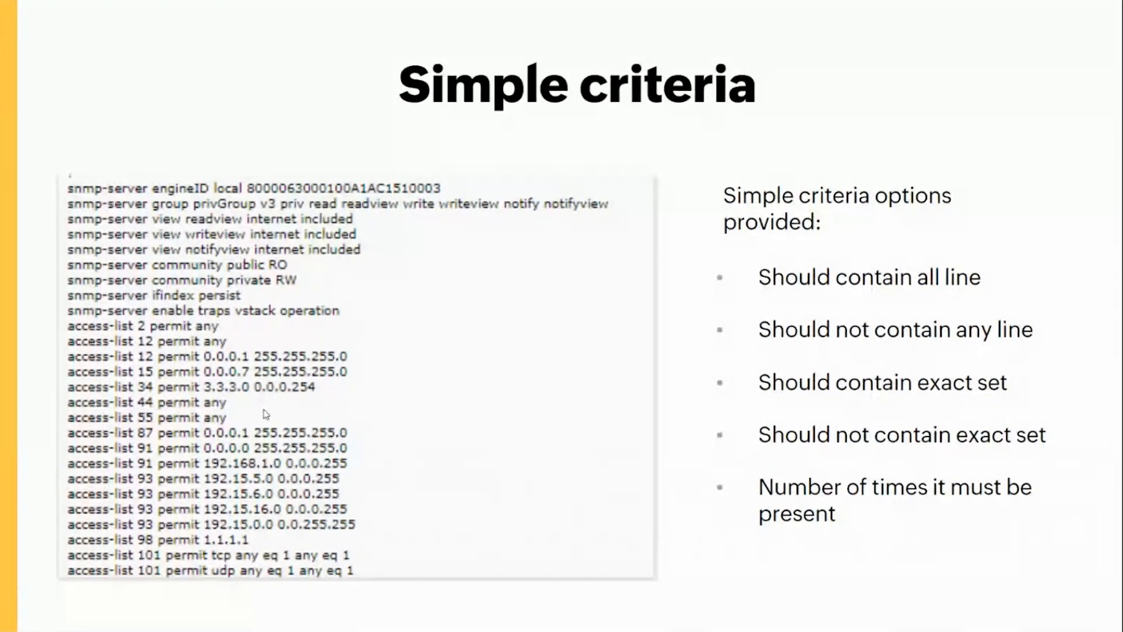
key("alt+Tab")
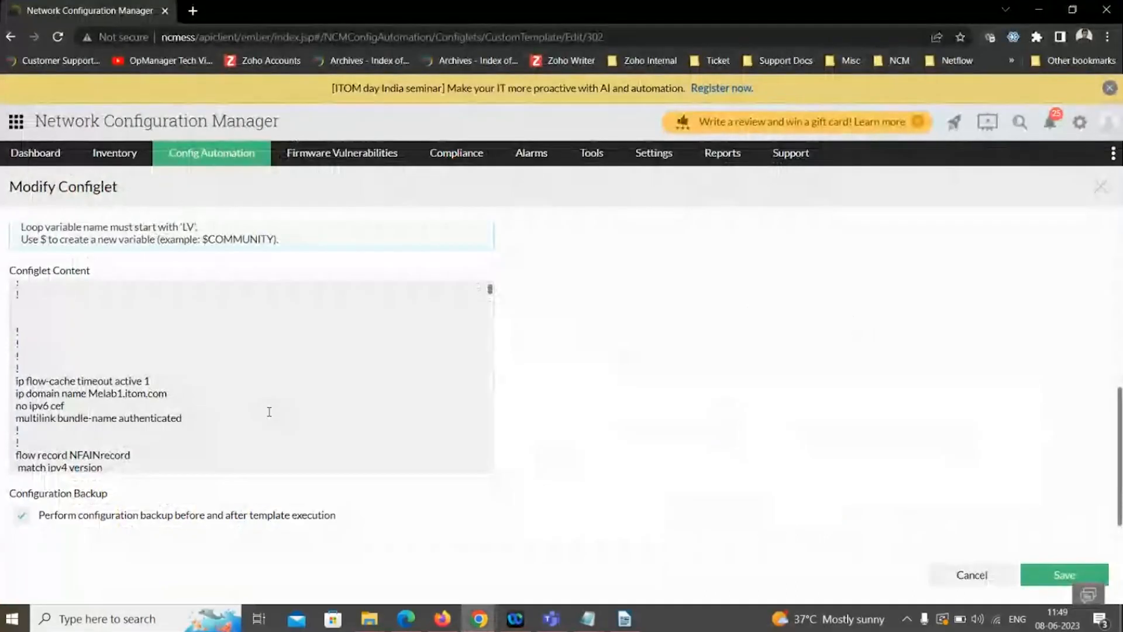
left_click(440, 159)
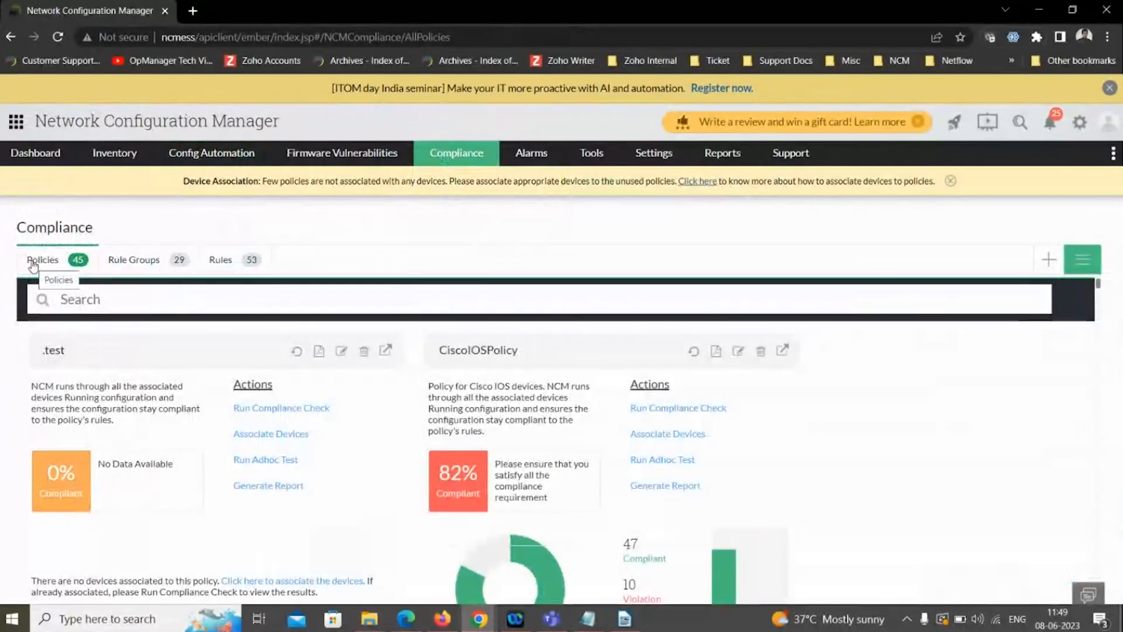
- Search the compliance policies for "ios", "hip" and "sox" in turn
left_click(92, 296)
type("ios")
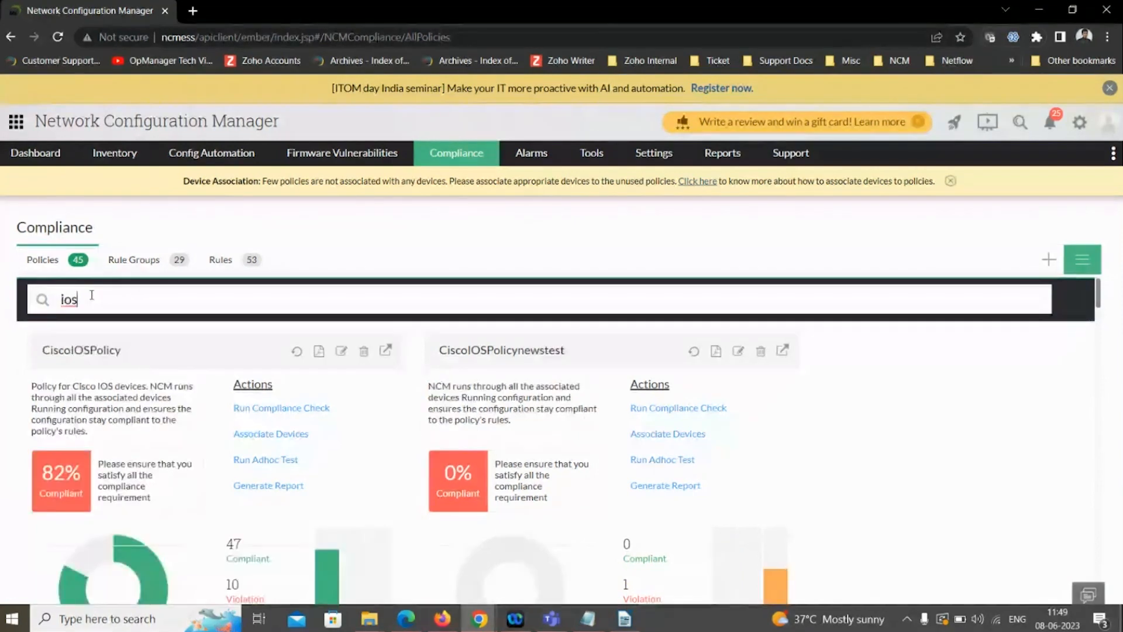
key("BackSpace")
key("BackSpace")
key("BackSpace")
type("hip")
key("BackSpace")
key("BackSpace")
key("BackSpace")
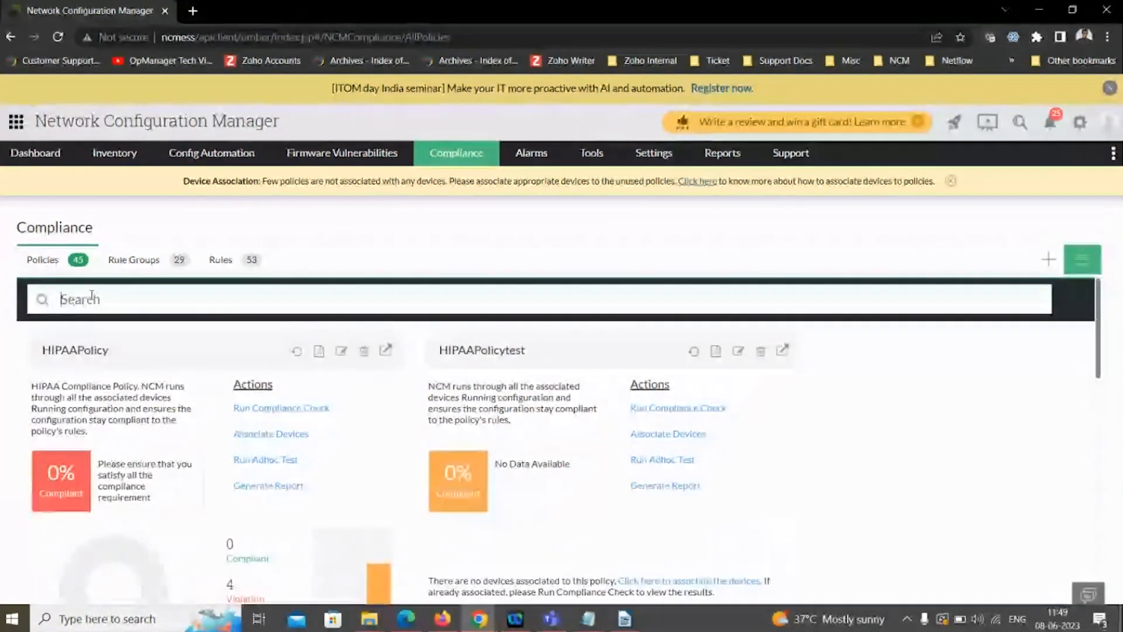
type("sox")
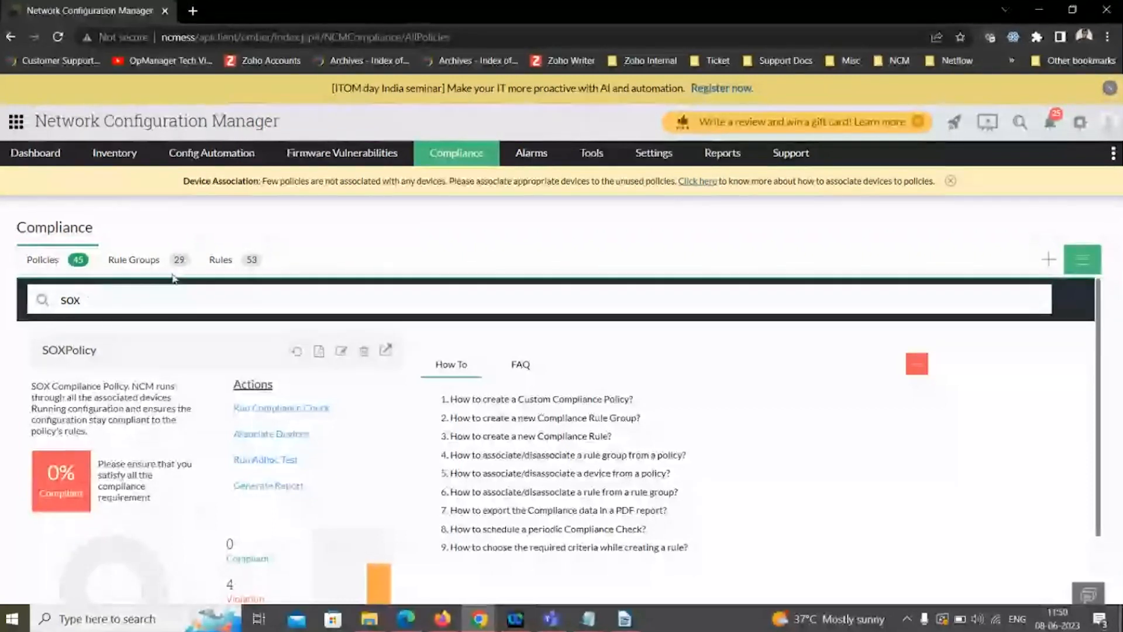
- Show the list of compliance rules and filter it by the rule name "loggin"
left_click(212, 262)
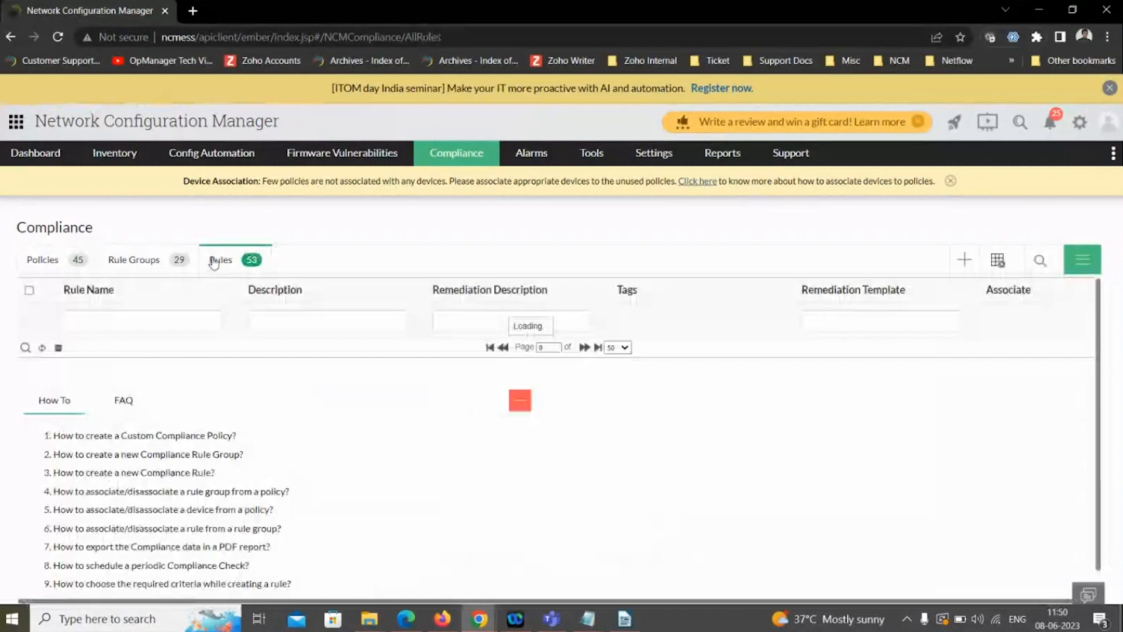
scroll(162, 432, "down", 3)
scroll(162, 433, "down", 1)
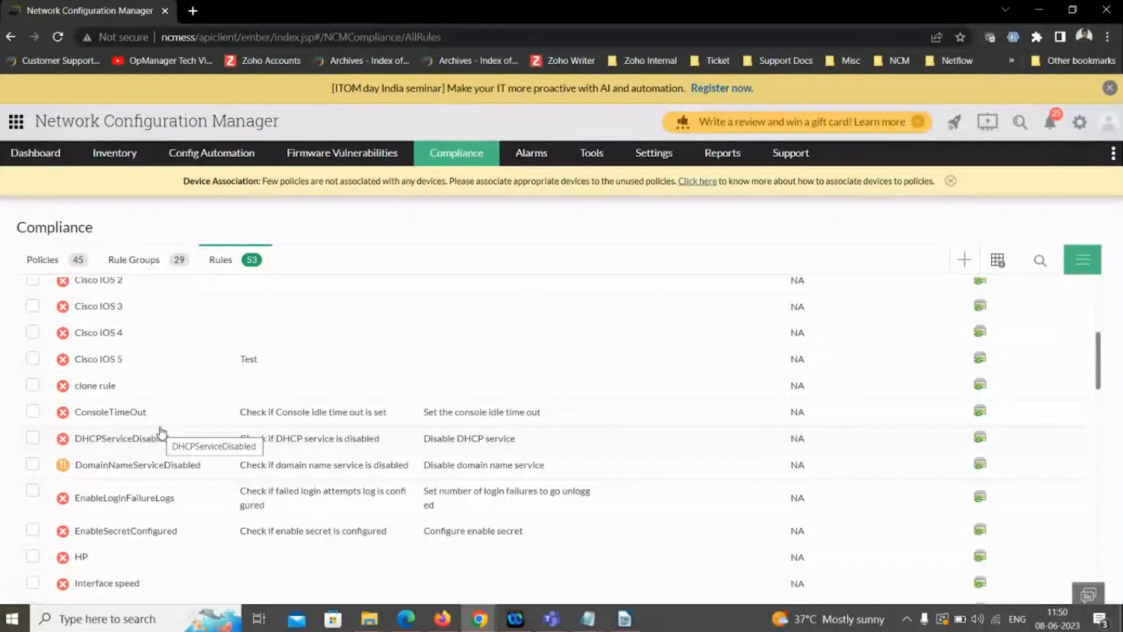
scroll(162, 431, "up", 5)
left_click(103, 325)
type("loggin")
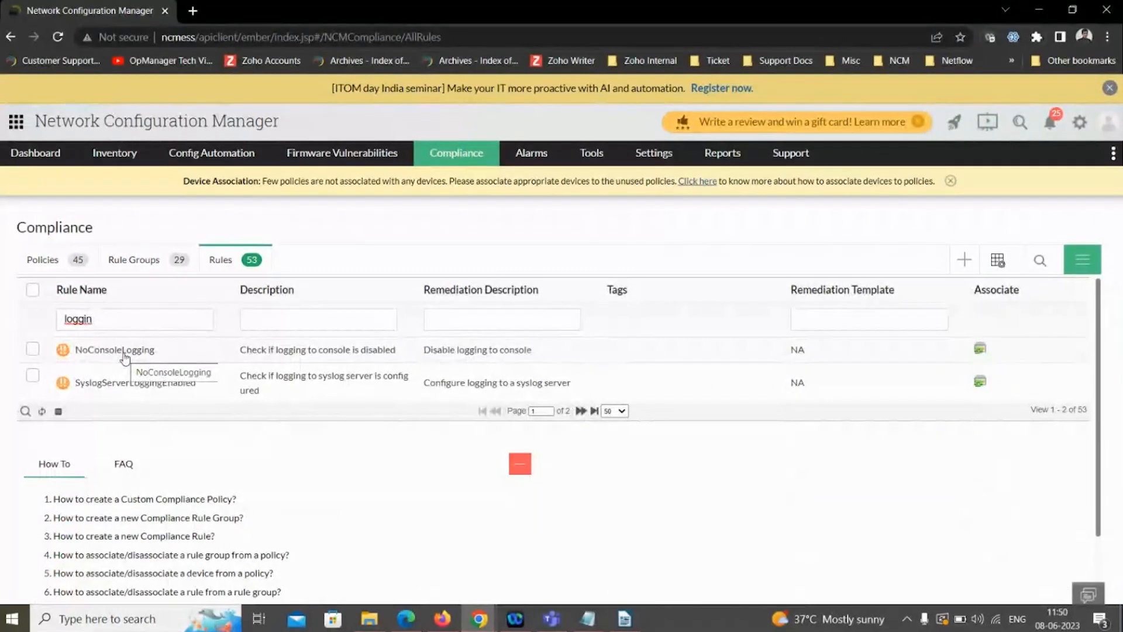
- Open the NoConsoleLogging rule and examine its simple criteria, including the configuration line, match condition and occurrence options
left_click(124, 353)
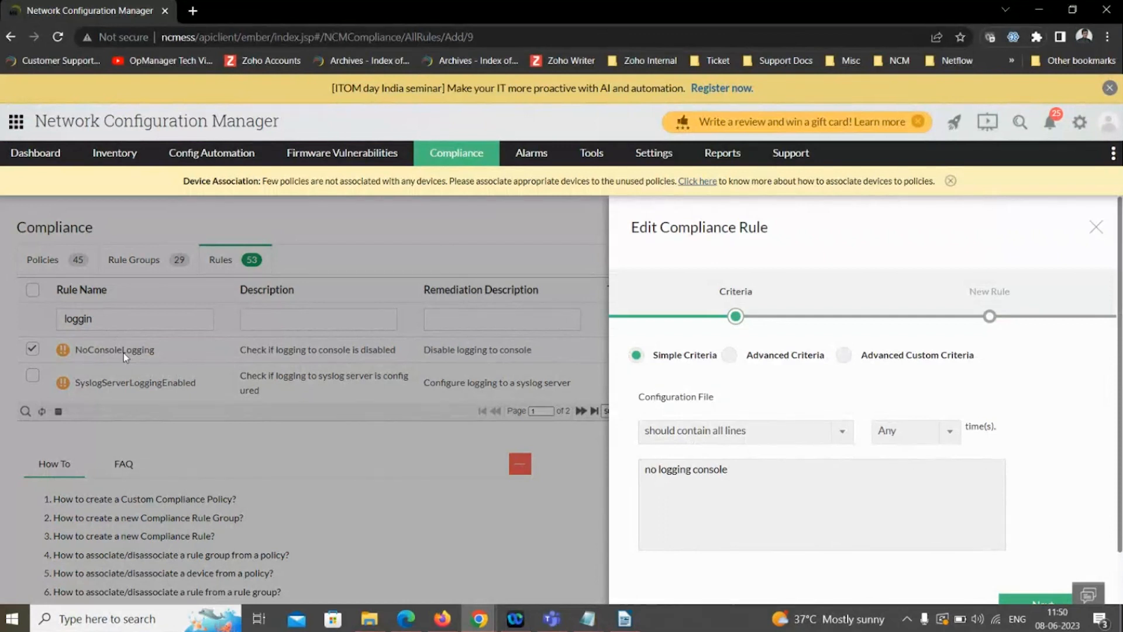
left_click(640, 468)
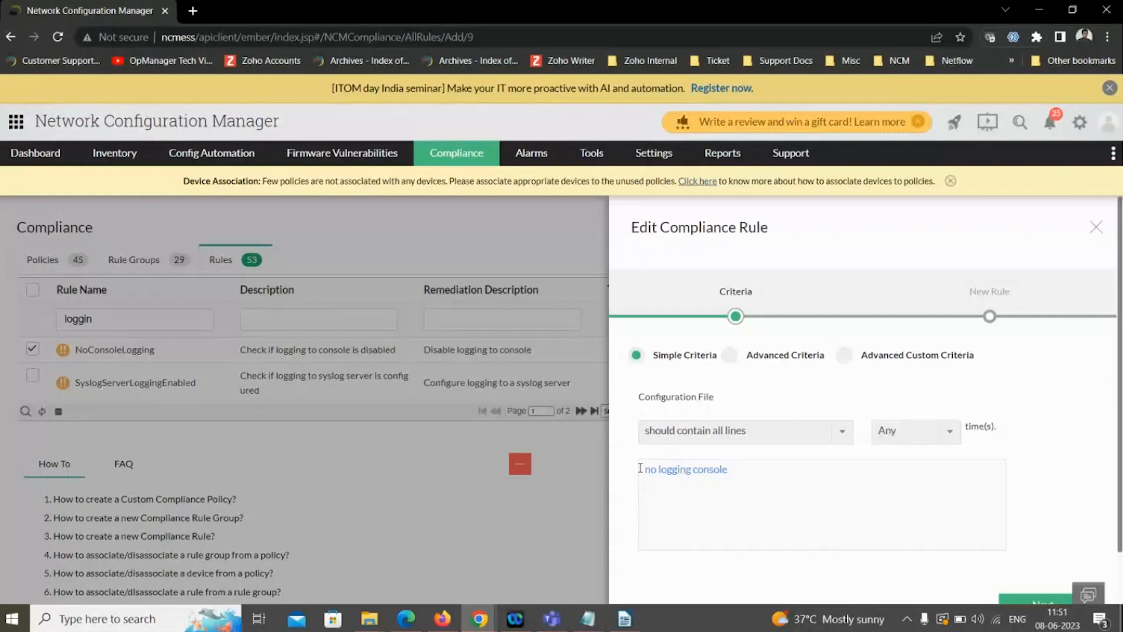
left_click(683, 438)
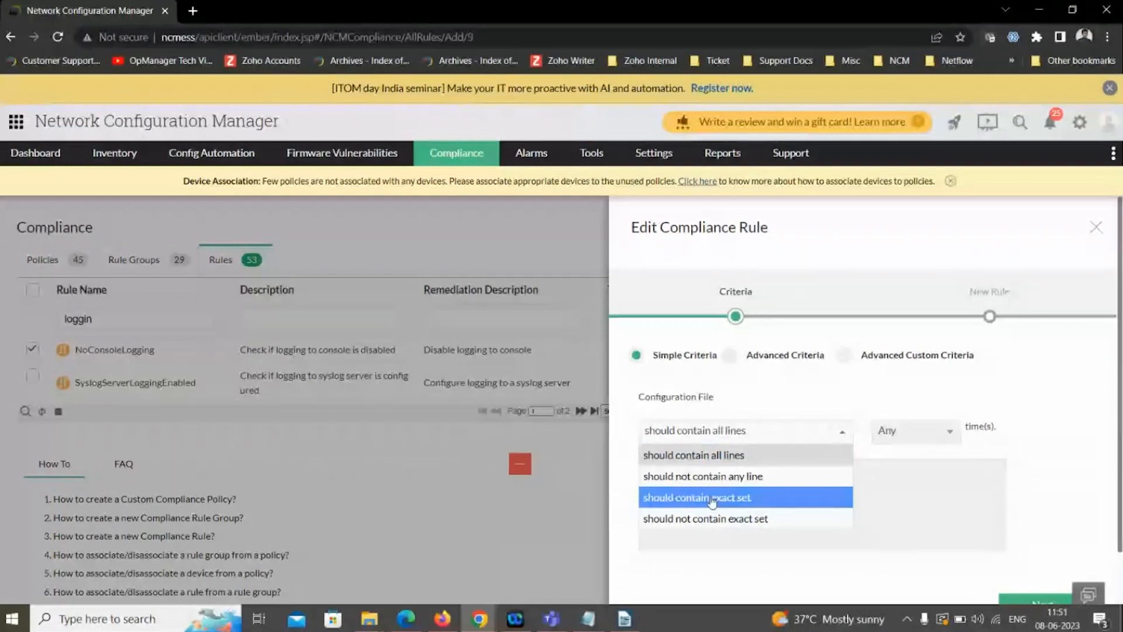
left_click(728, 456)
left_click(888, 434)
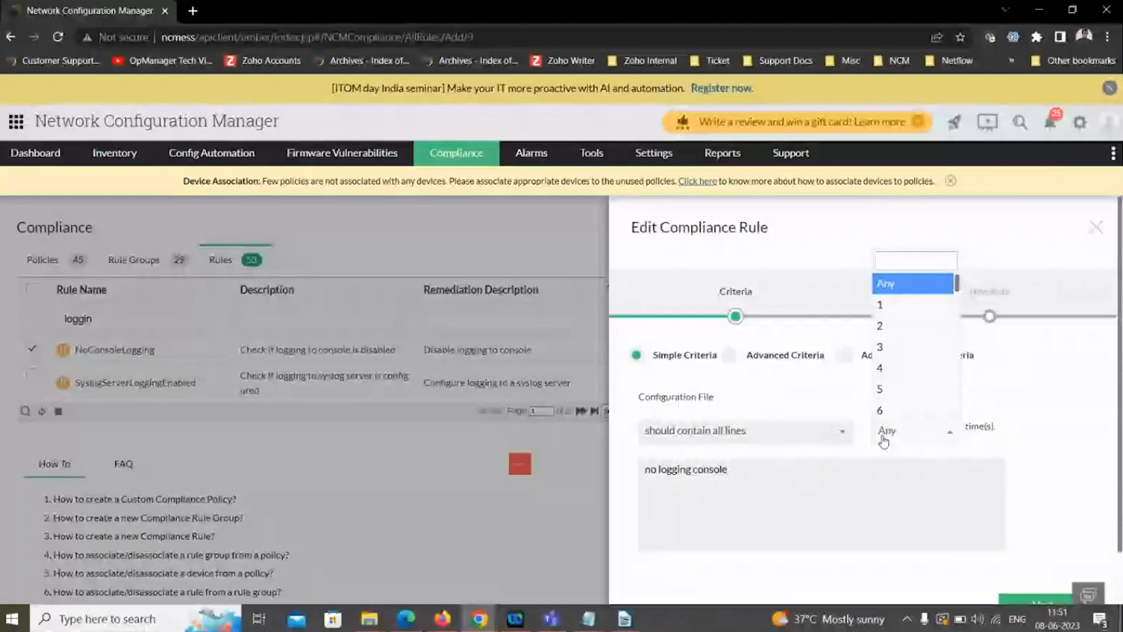
left_click(818, 490)
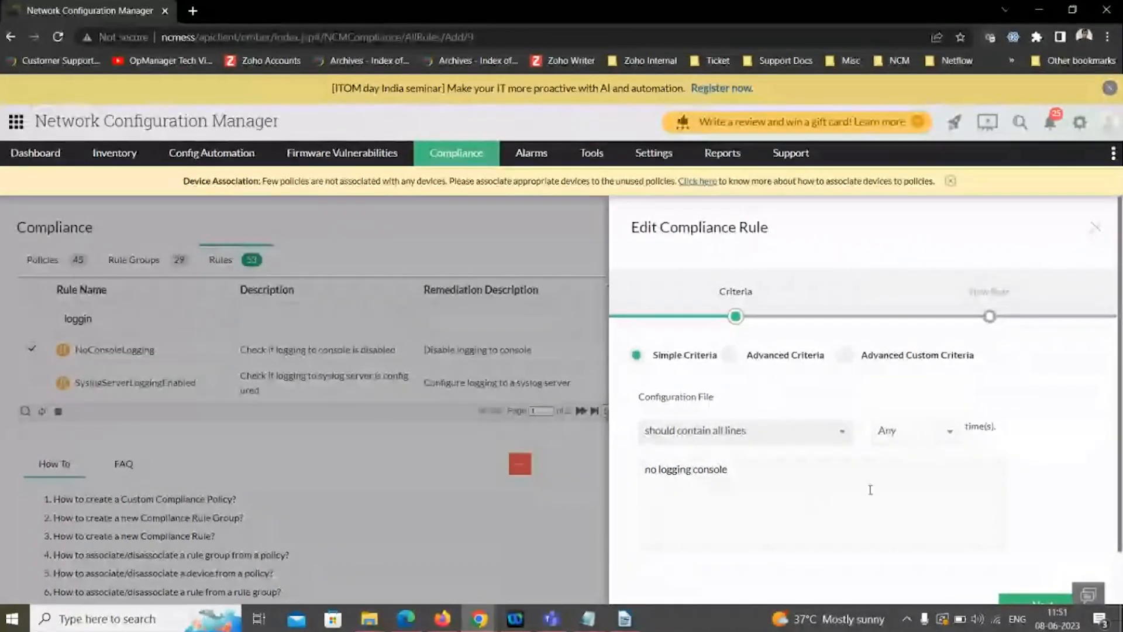
- Continue to the NoConsoleLogging rule's details, review its violation severity and remediation settings, and close it without saving
scroll(870, 489, "down", 1)
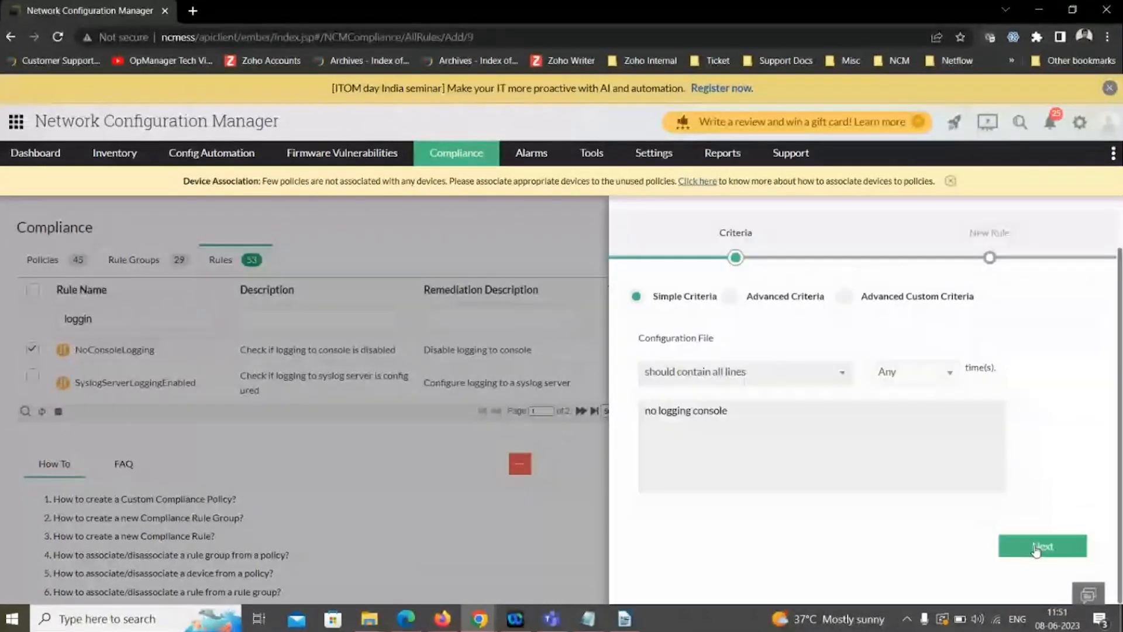
left_click(1037, 547)
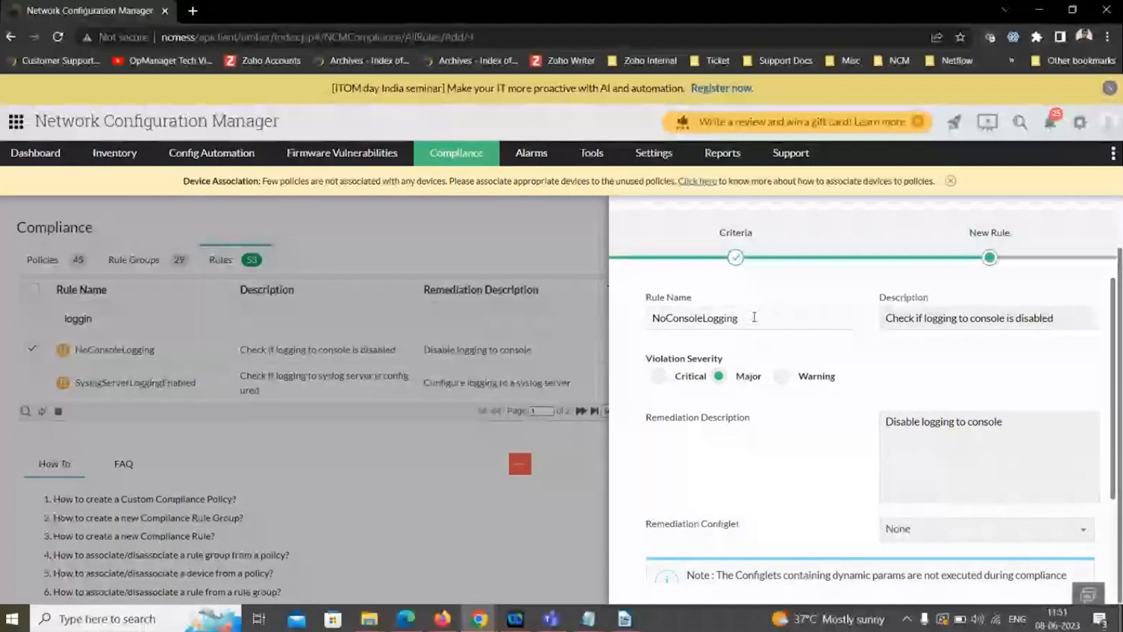
left_click(755, 317)
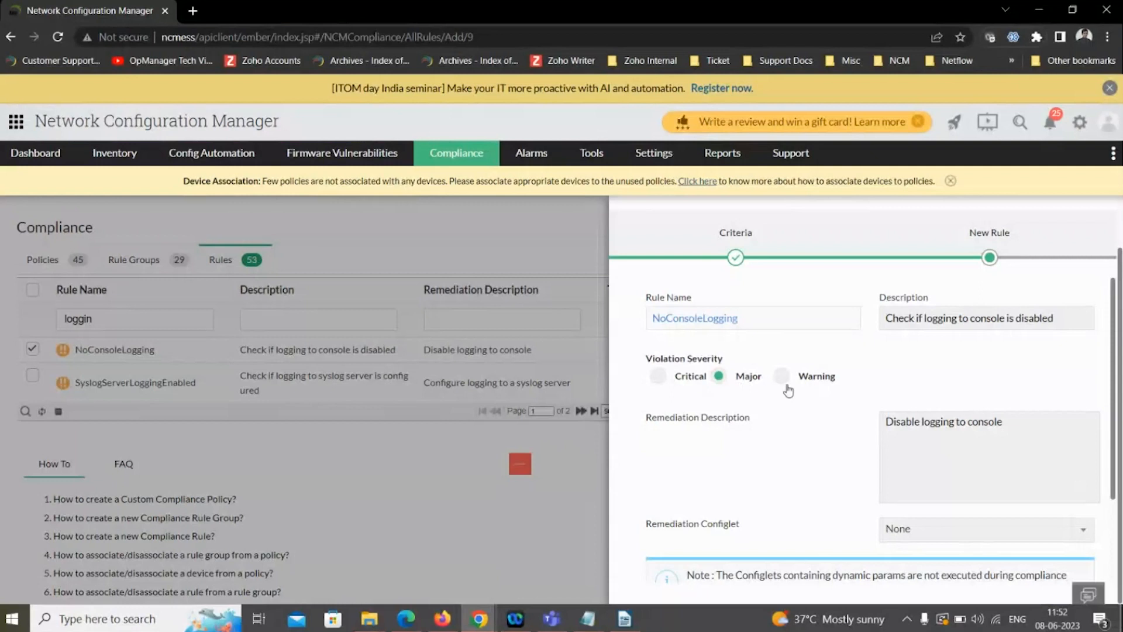
scroll(769, 435, "down", 1)
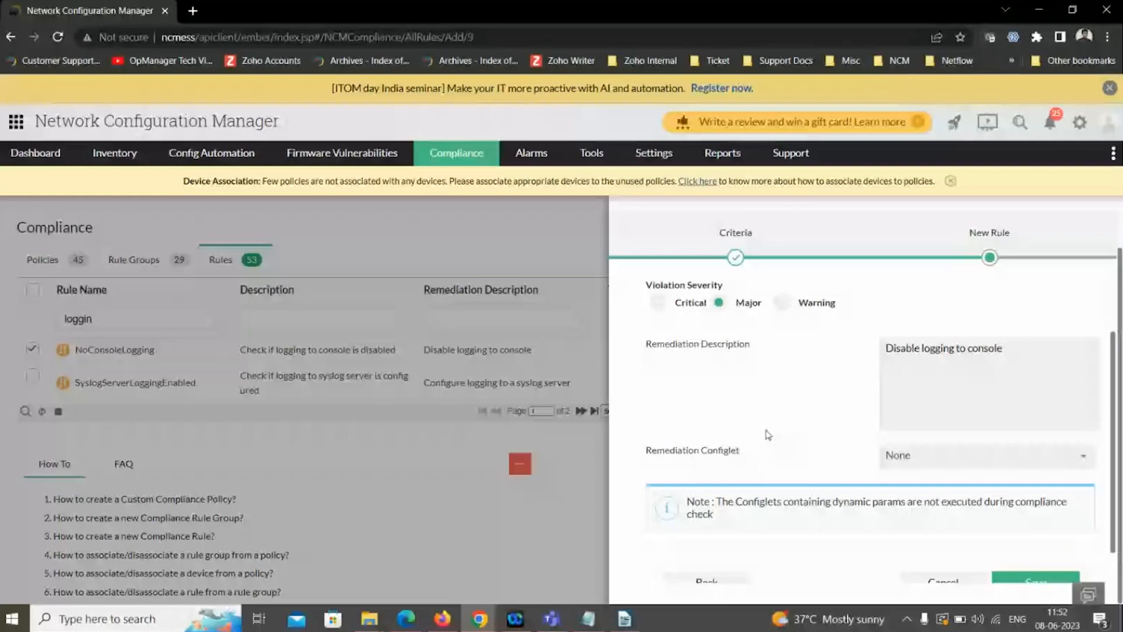
scroll(967, 321, "up", 2)
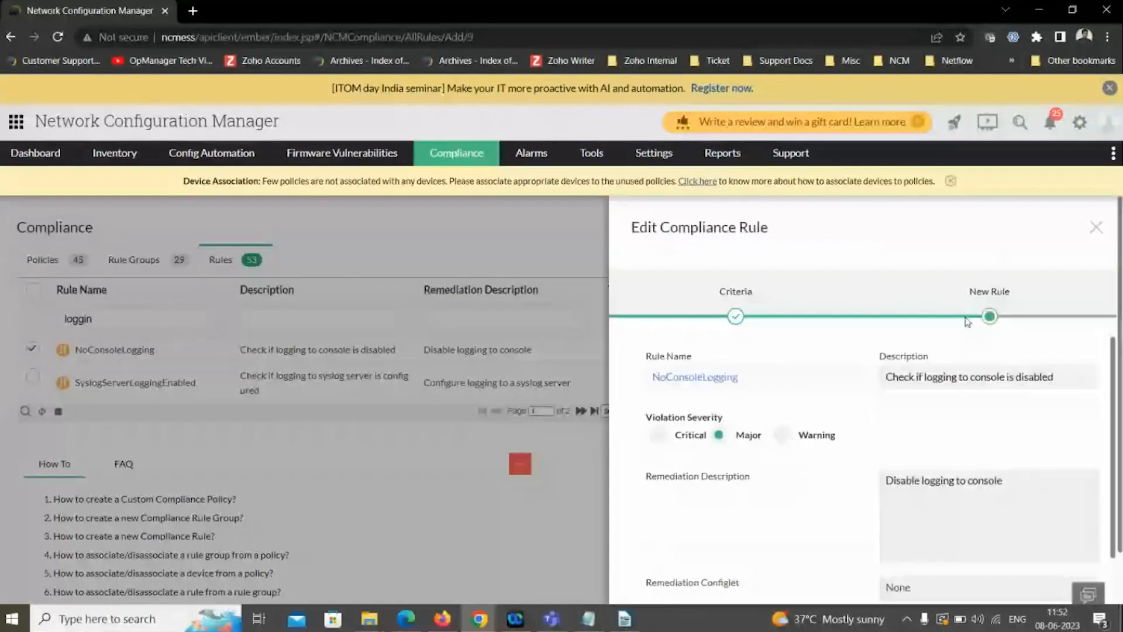
left_click(1097, 228)
- Open the rule compliance results of CiscoIOSPolicy and review the Cisco_Show_Version_Script remediation configlet with its selected devices
left_click(42, 259)
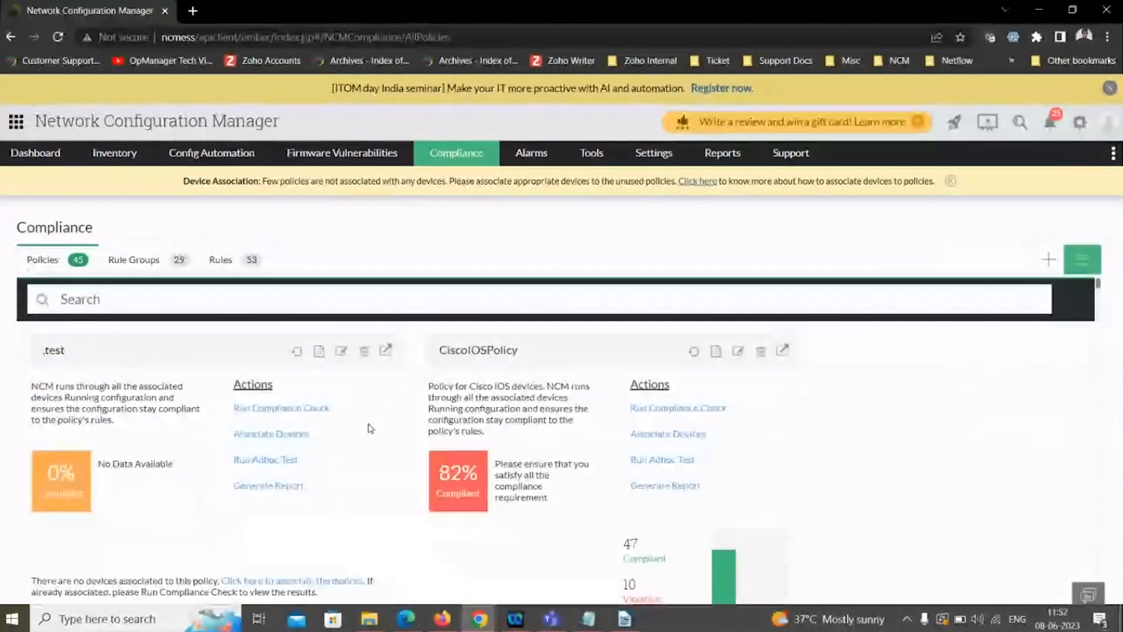
scroll(383, 427, "down", 2)
left_click(638, 403)
left_click(1105, 228)
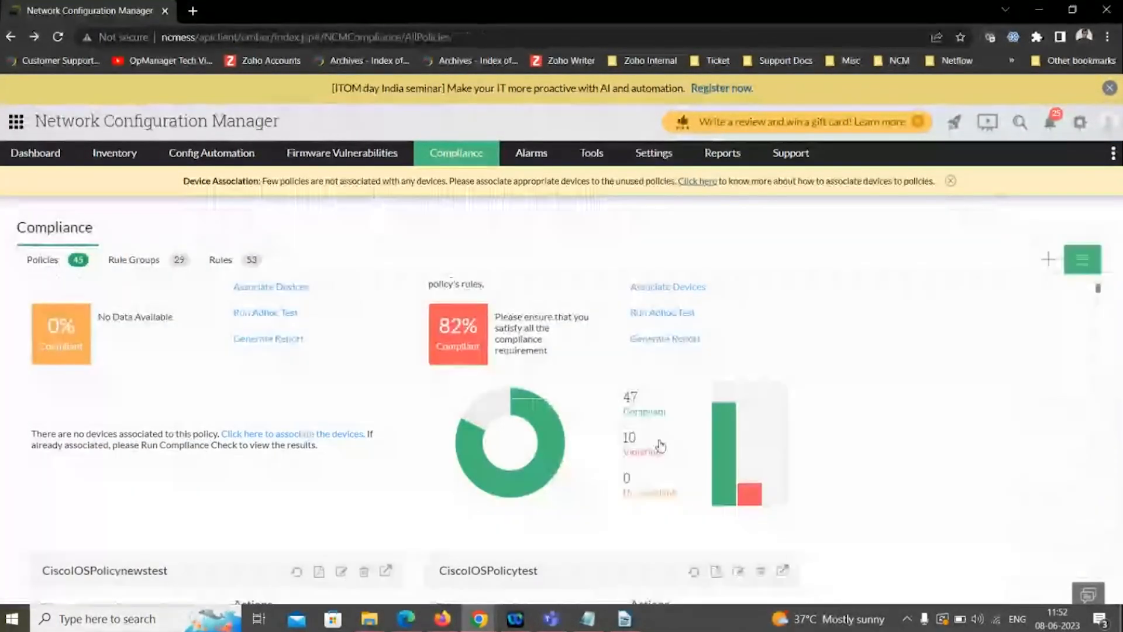
left_click(537, 446)
left_click(403, 212)
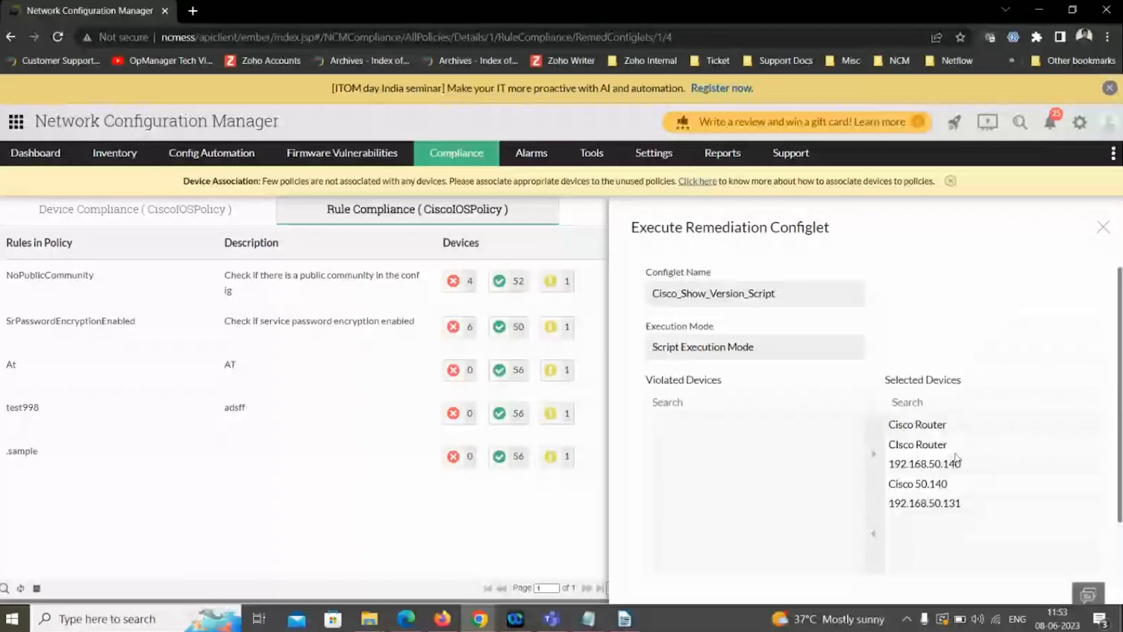
scroll(956, 459, "down", 1)
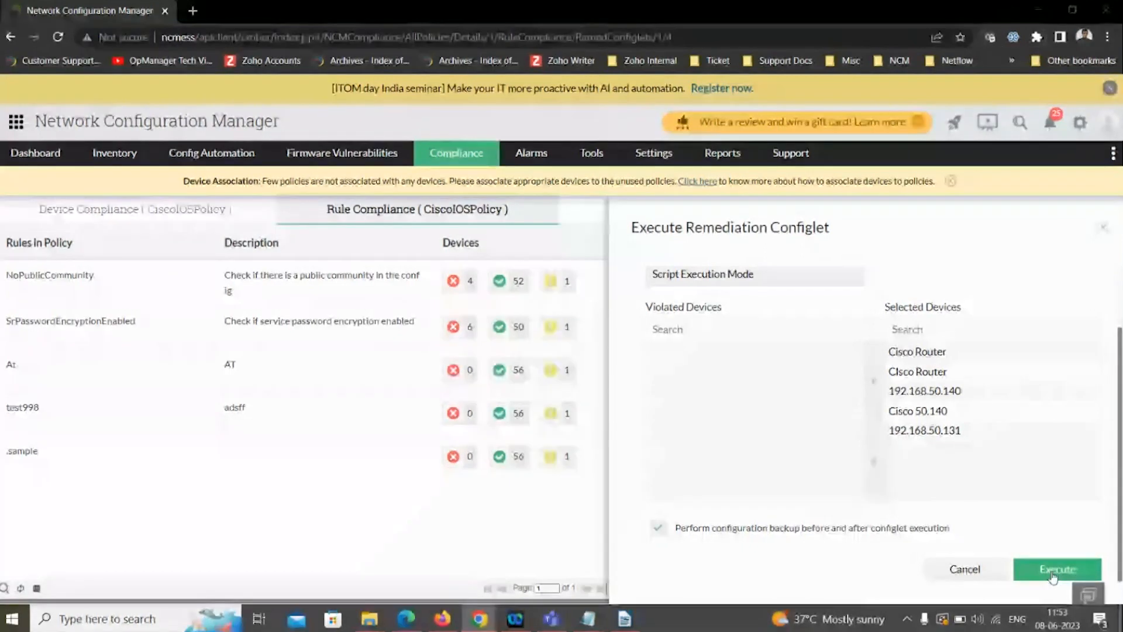
- Switch to the presentation and advance to the Advanced criteria slide
key("alt+Tab")
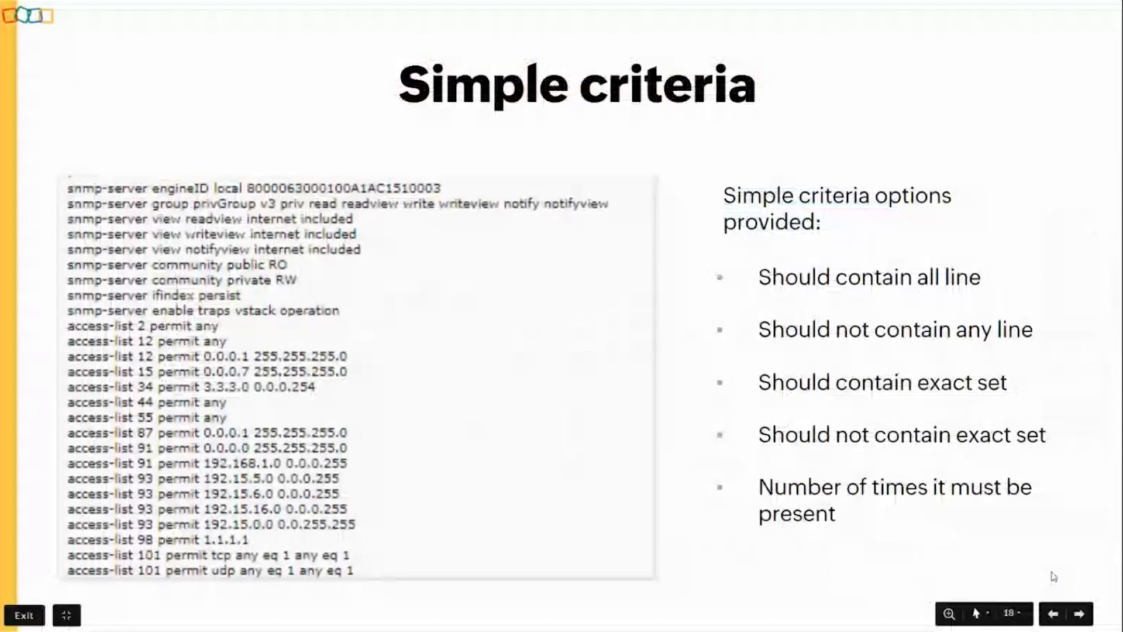
key("Right")
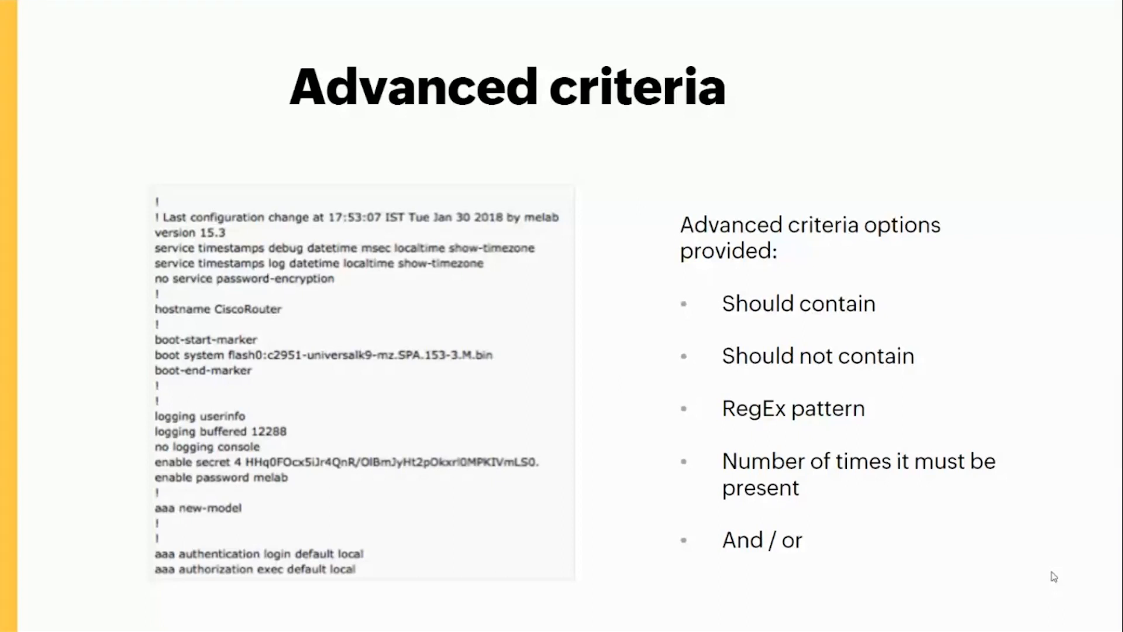
- Switch back to Network Configuration Manager and filter the compliance rules by the name "enabl"
key("alt+Tab")
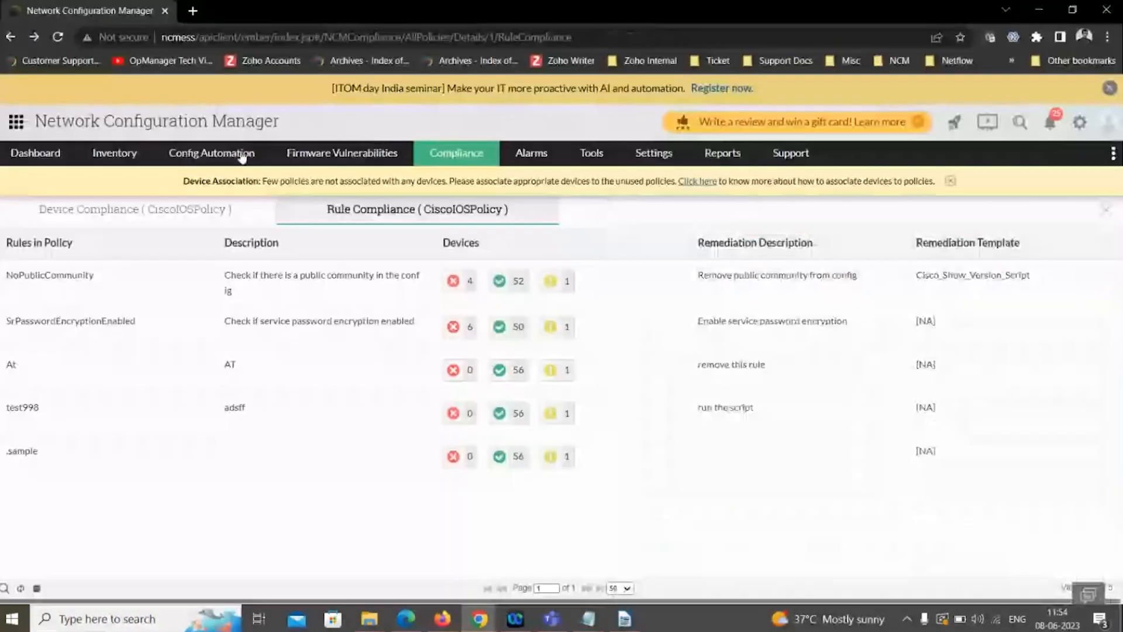
left_click(446, 157)
left_click(134, 311)
type("enabl")
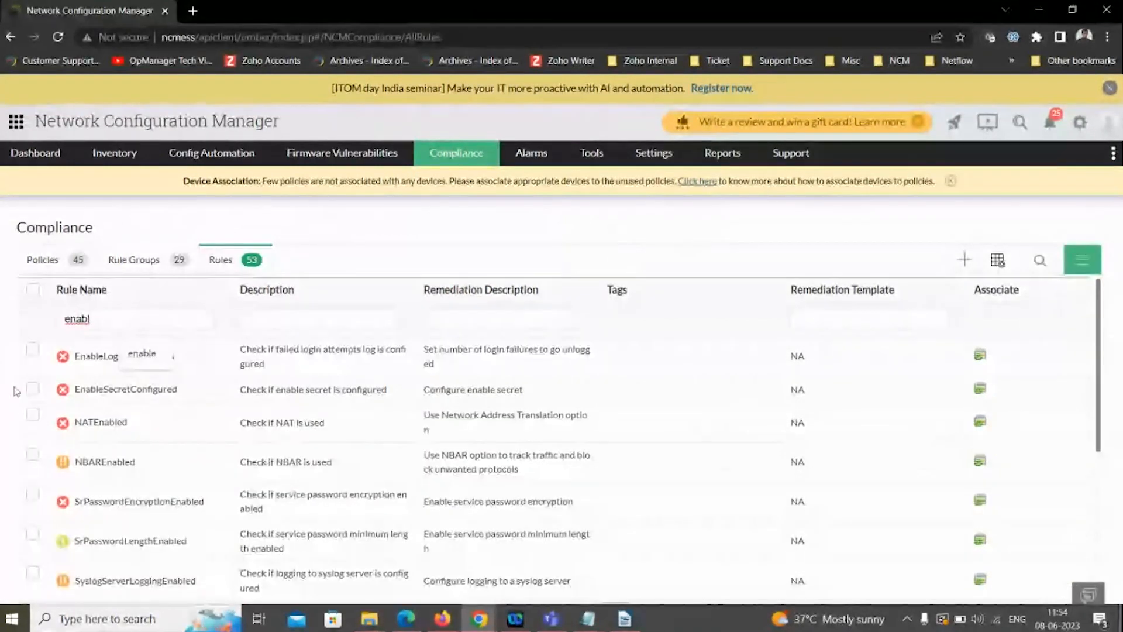
- Open the EnableSecretConfigured rule and examine its advanced criteria condition options and pattern
left_click(97, 398)
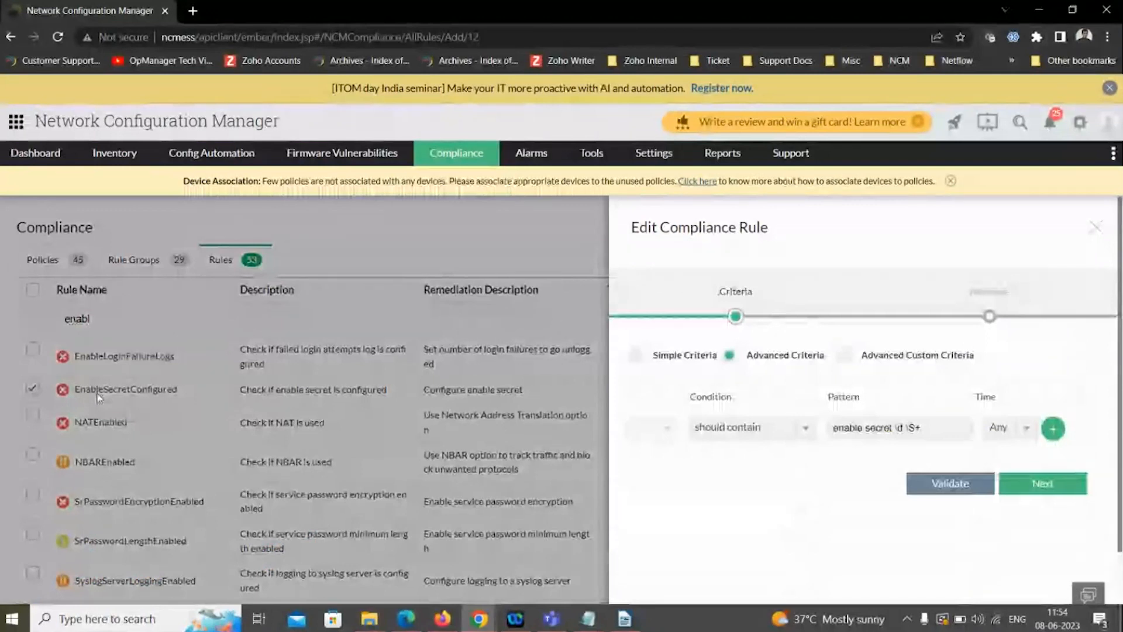
left_click(746, 432)
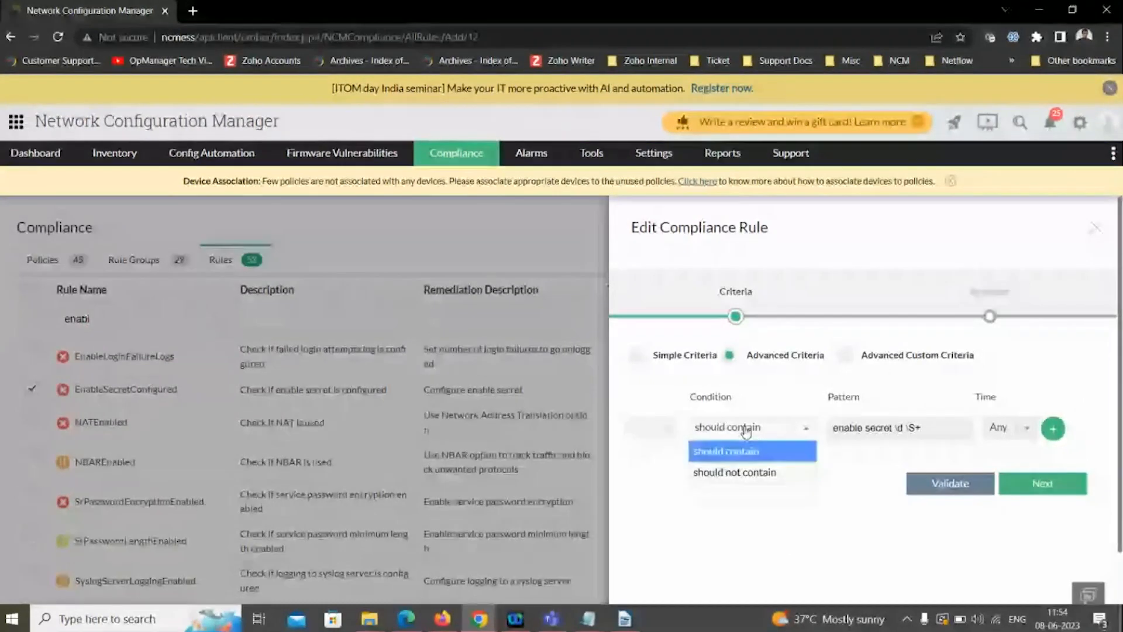
left_click(747, 432)
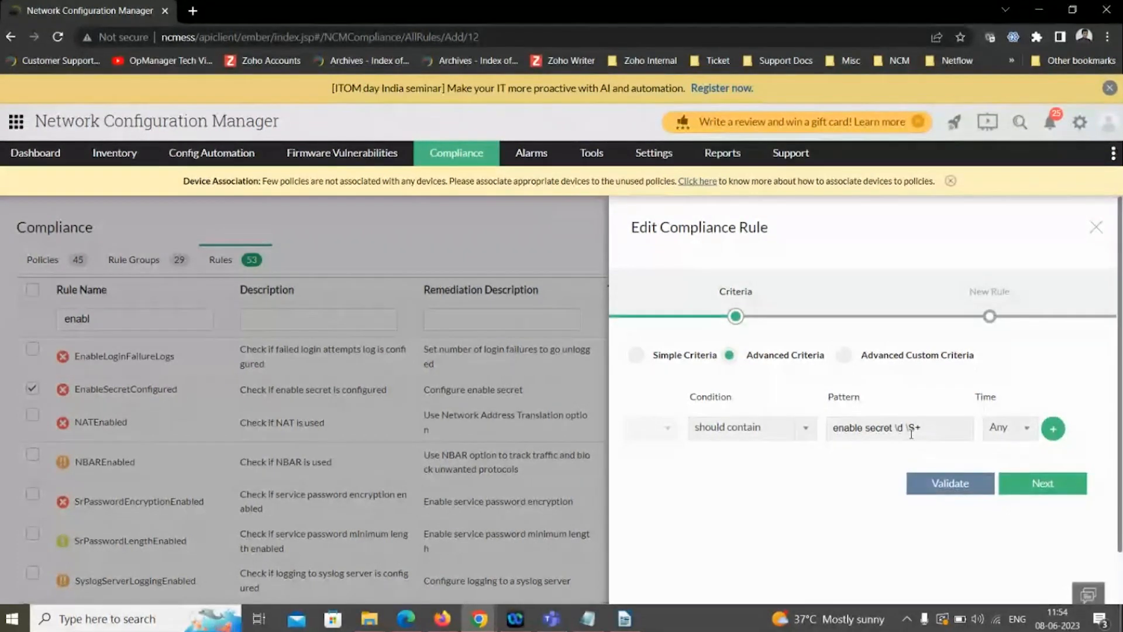
- Switch to the presentation and advance to the Advanced custom criteria slide
key("alt+Tab")
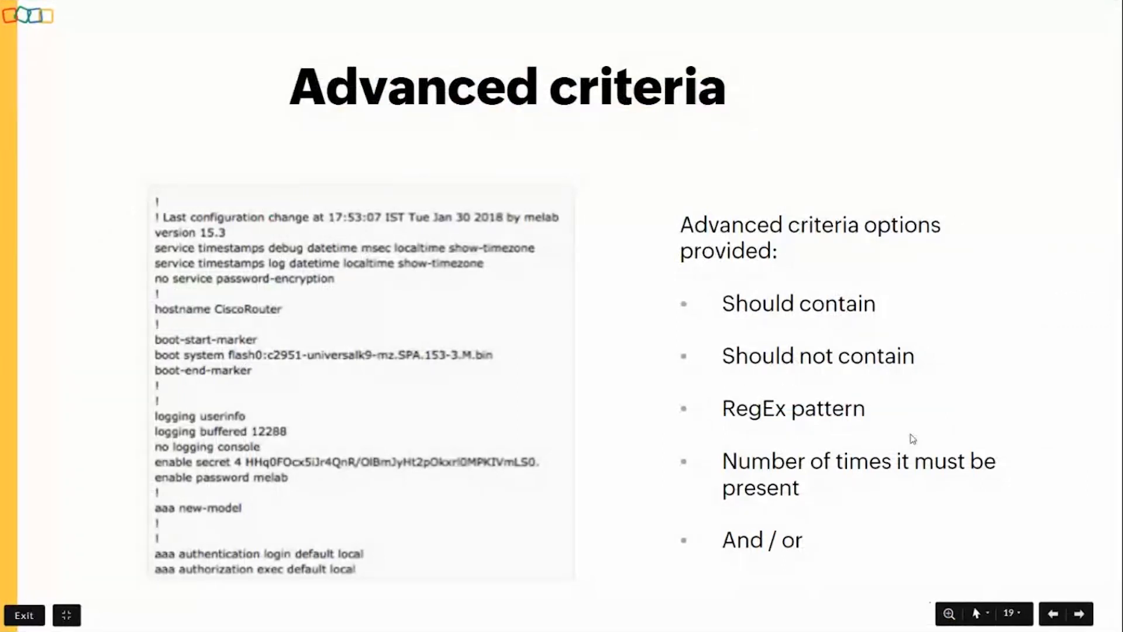
key("Right")
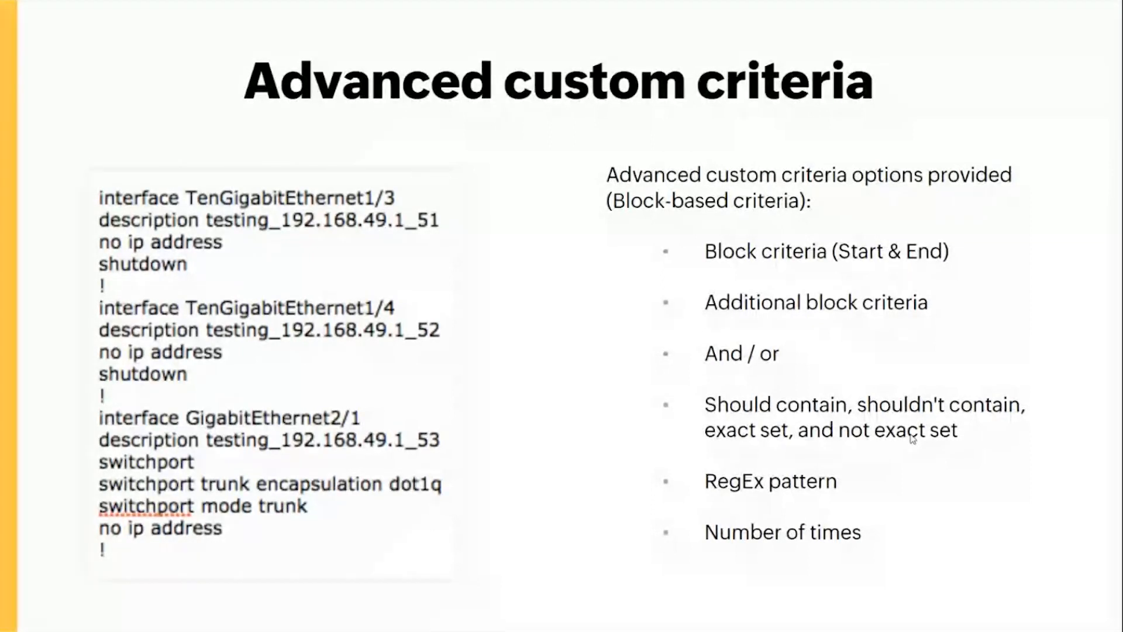
- Return to Network Configuration Manager, close the EnableSecretConfigured rule without saving, and filter the compliance rules by the name "check"
key("alt+Tab")
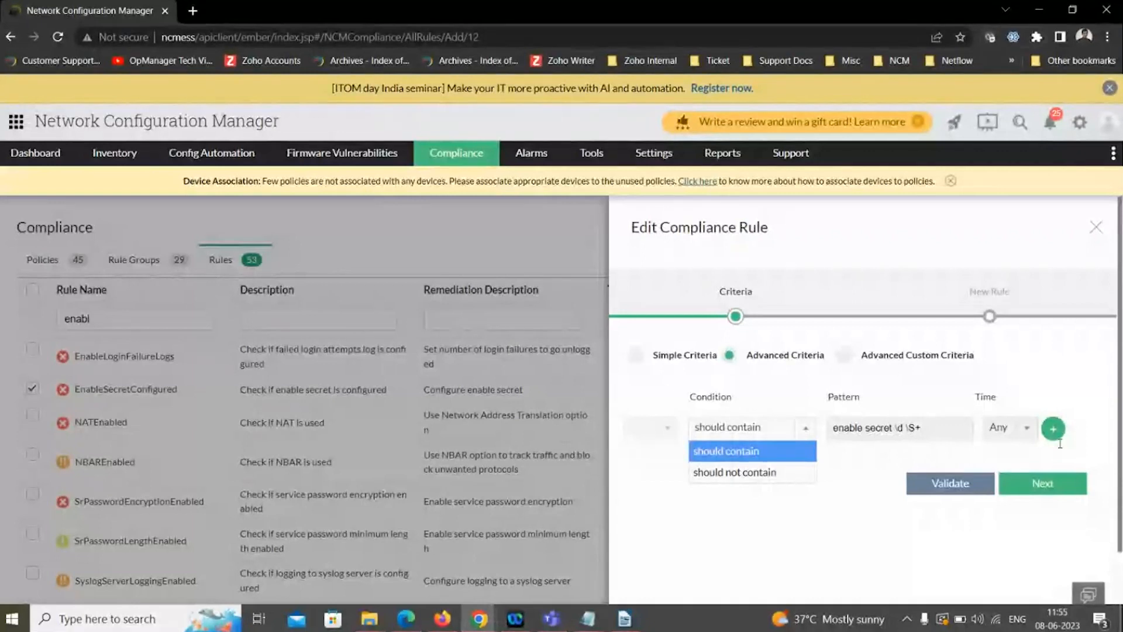
left_click(1096, 227)
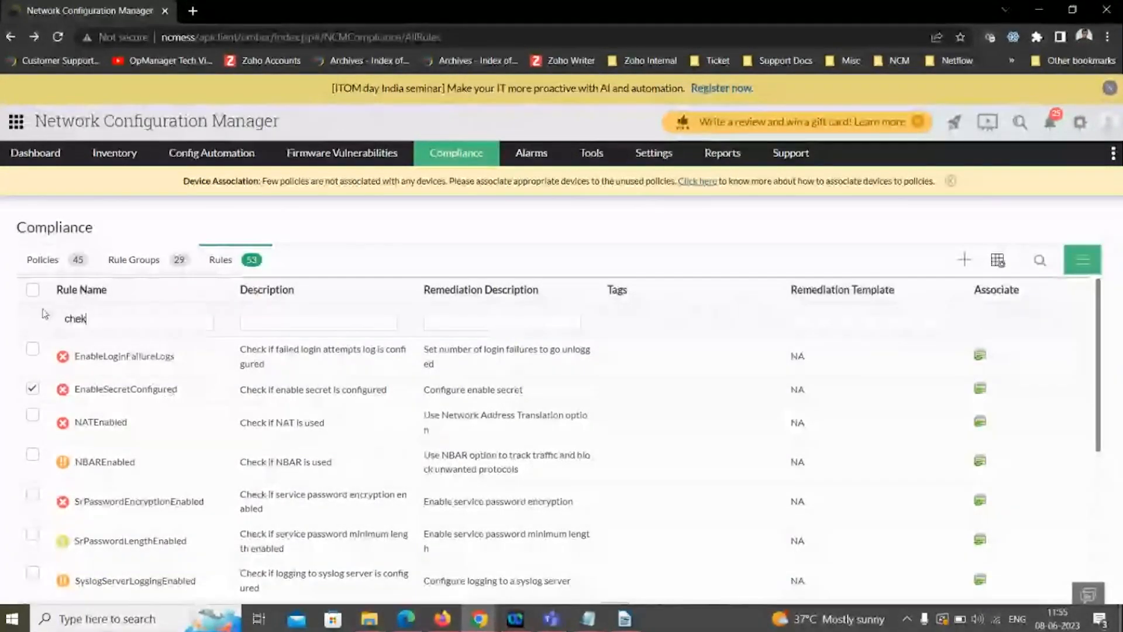
key("BackSpace")
type("ck")
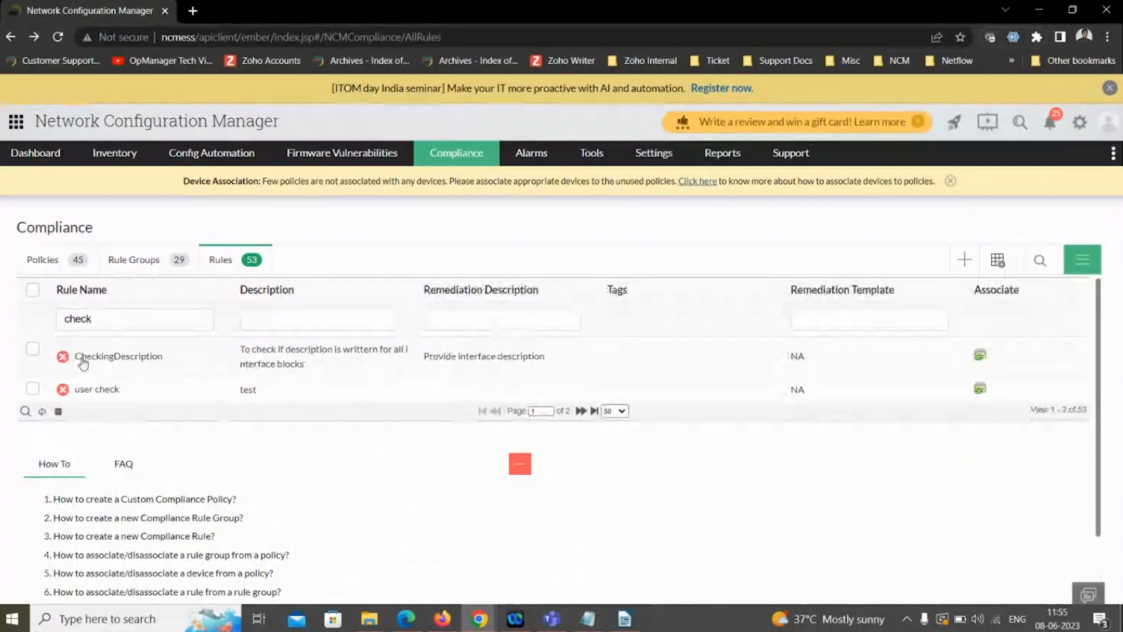
- Open the CheckingDescription rule, examine its block start, block end, additional block criteria and pattern condition, and switch to the presentation
left_click(83, 358)
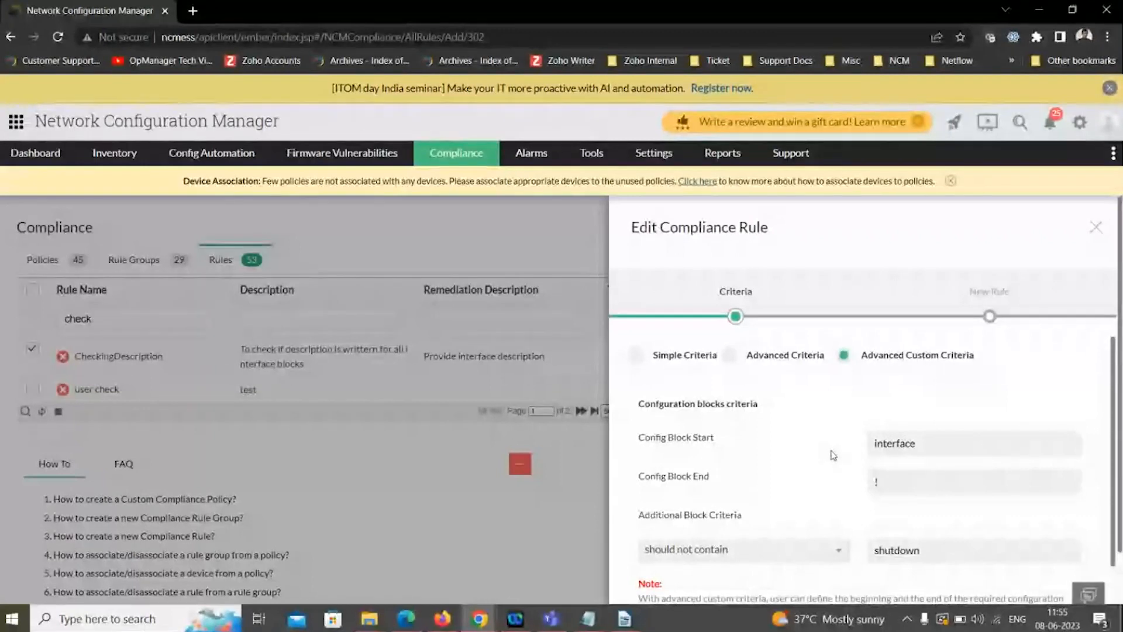
scroll(833, 455, "down", 2)
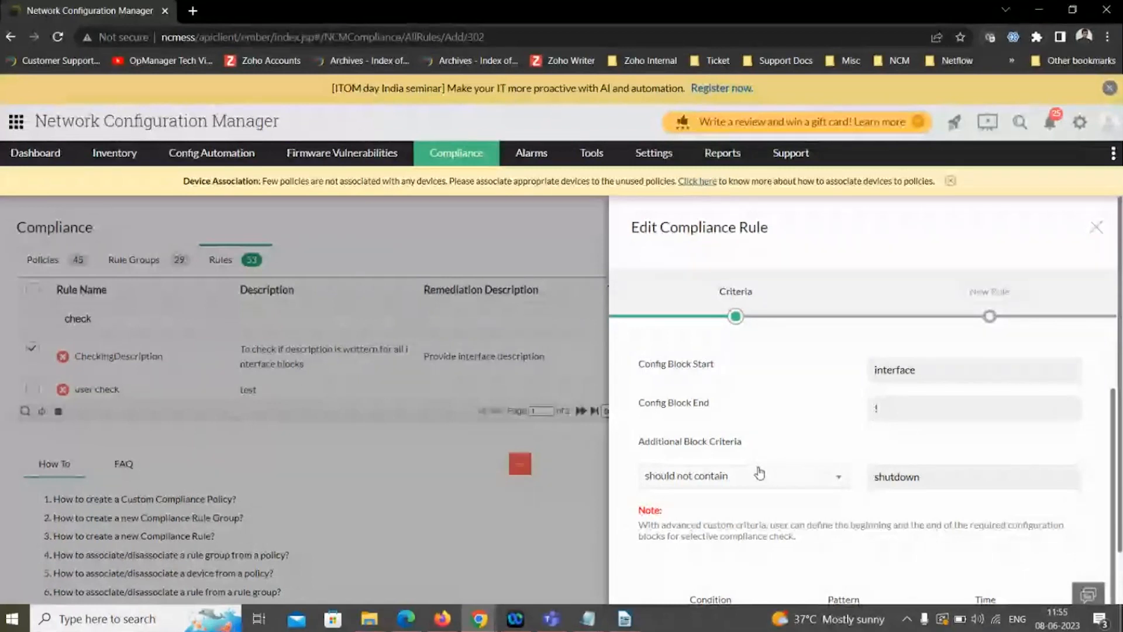
left_click(759, 473)
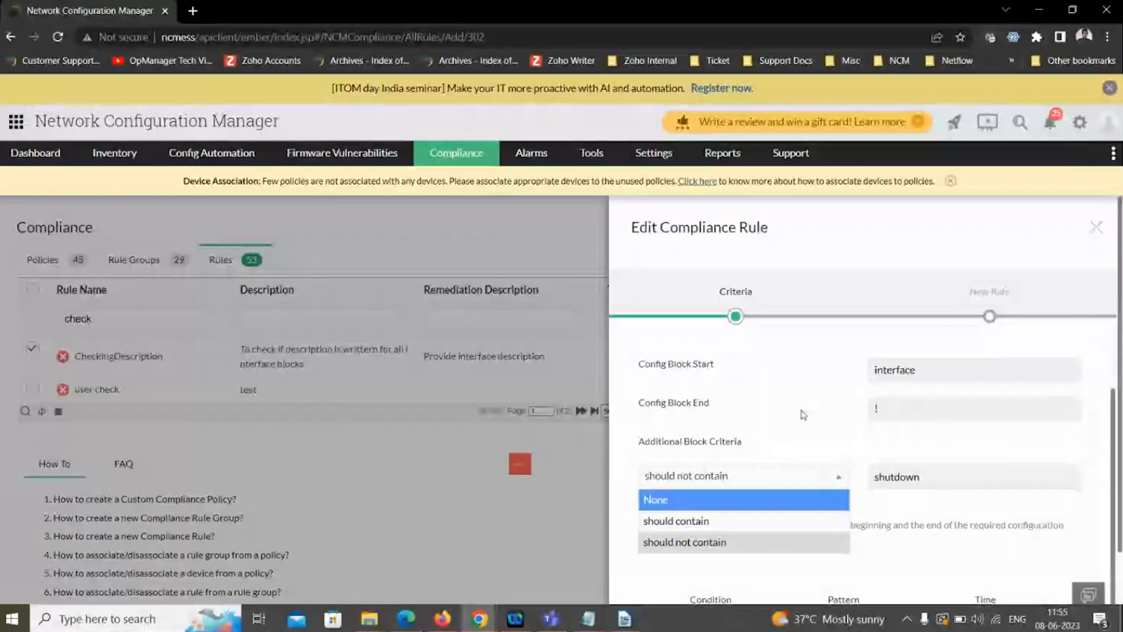
left_click(893, 481)
scroll(780, 525, "down", 2)
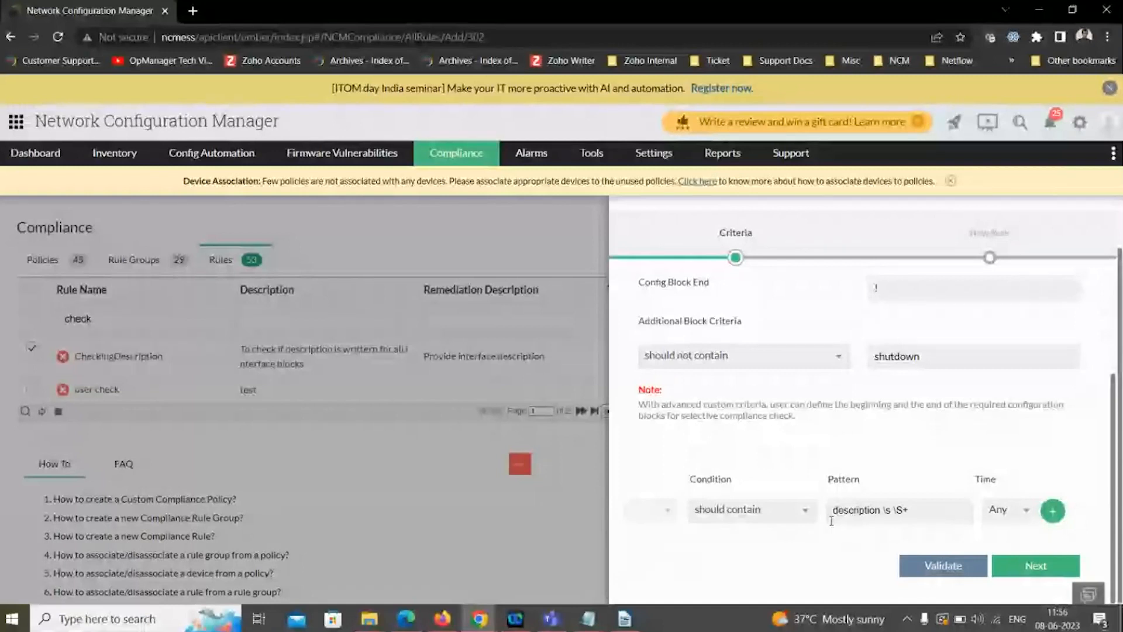
scroll(831, 521, "up", 2)
key("alt+Tab")
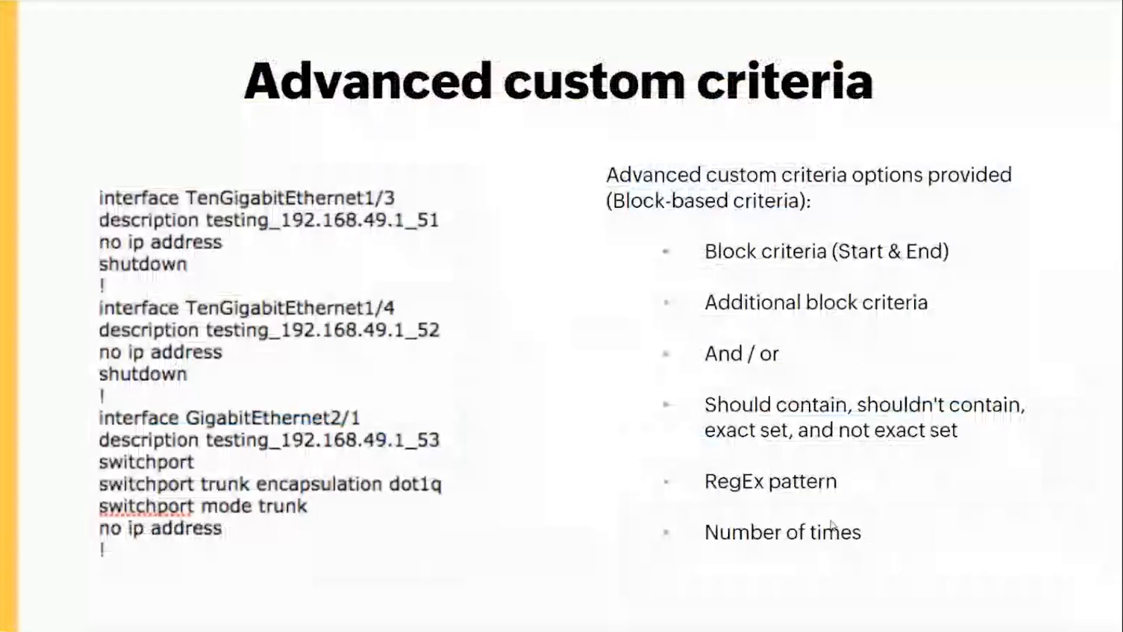
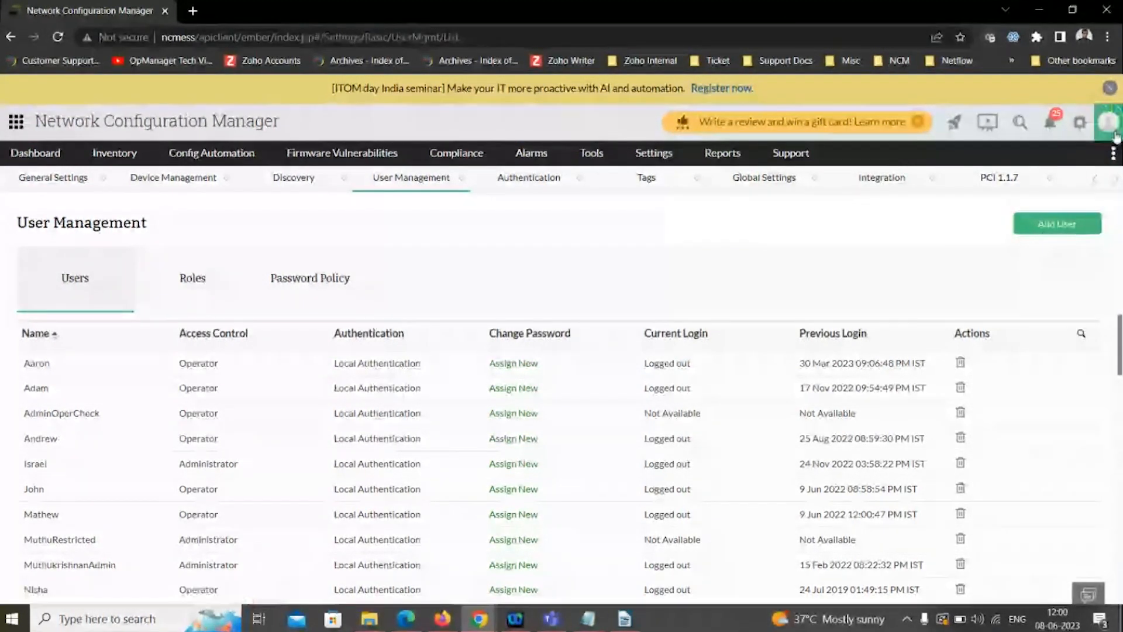
- View the signed-in account's details, and start adding a local user with the Operator role, entering the user name and email ID
left_click(1109, 122)
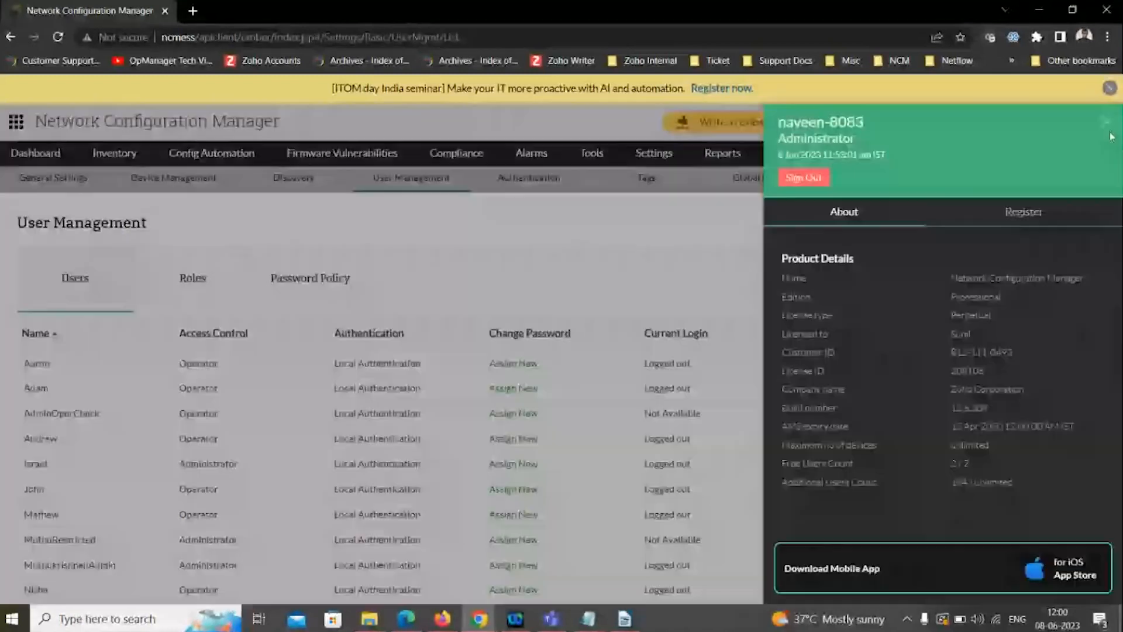
left_click(1106, 122)
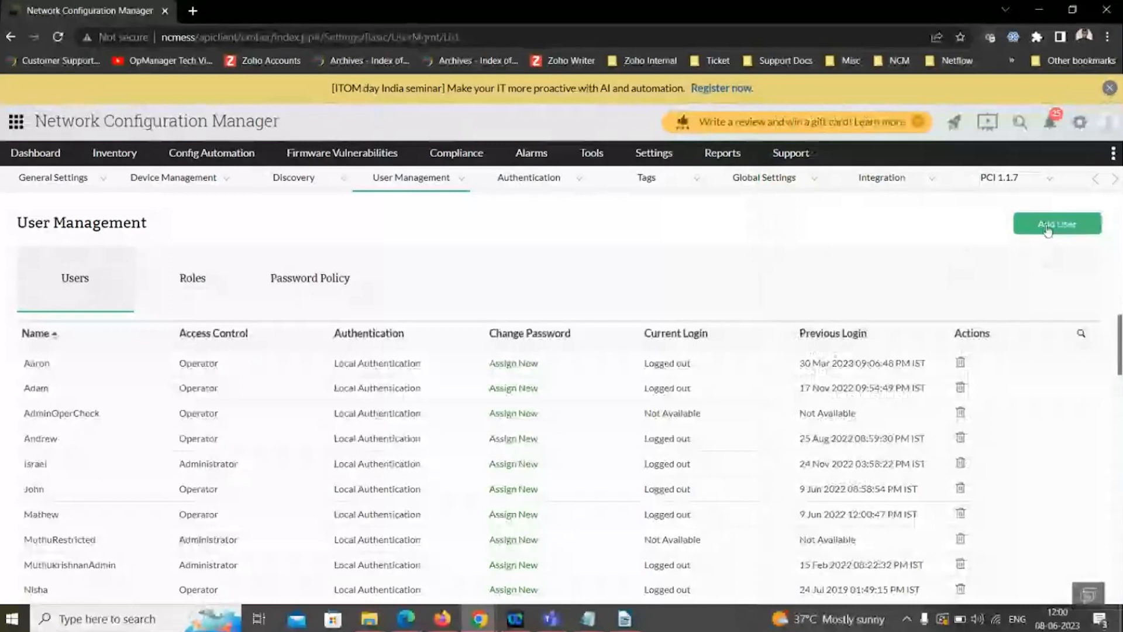
left_click(1047, 231)
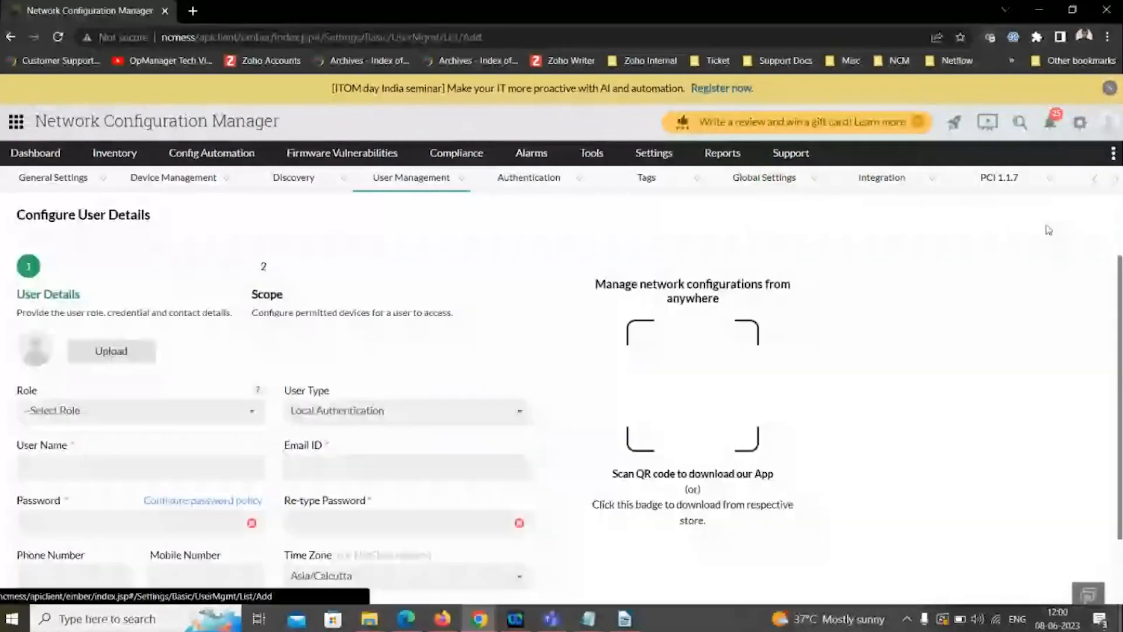
left_click(117, 410)
left_click(64, 503)
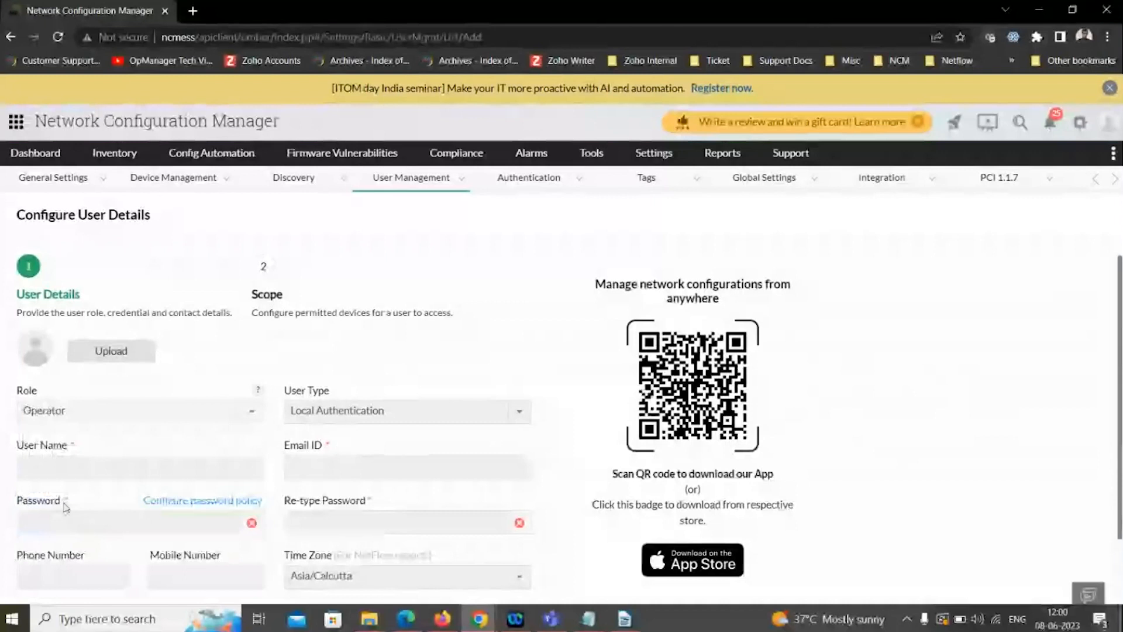
left_click(57, 468)
type("naveentest")
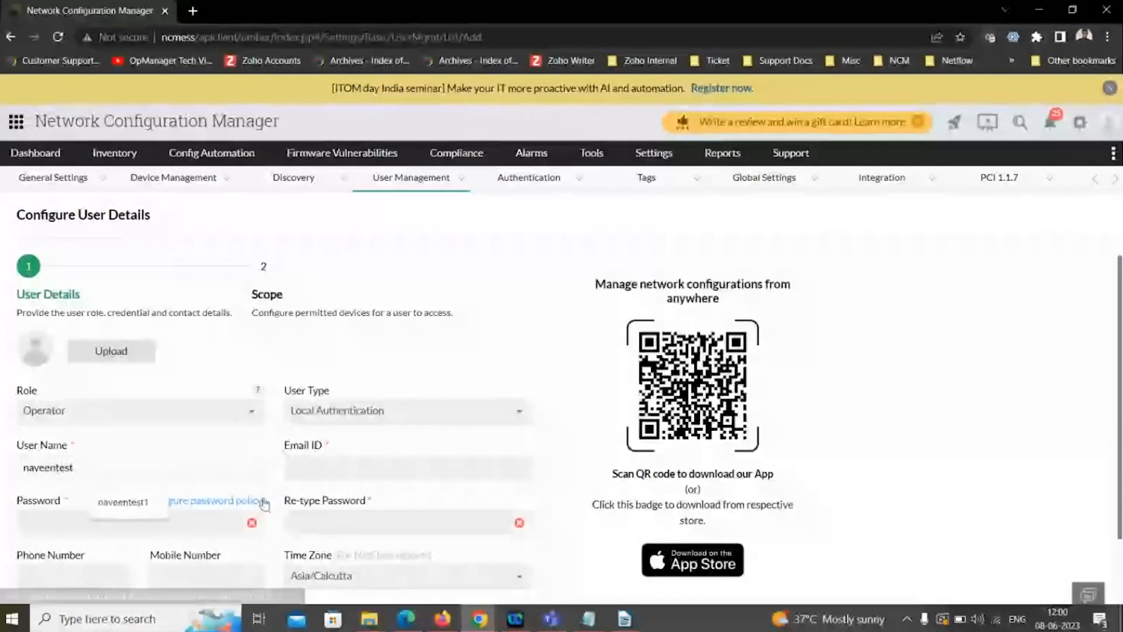
left_click(310, 465)
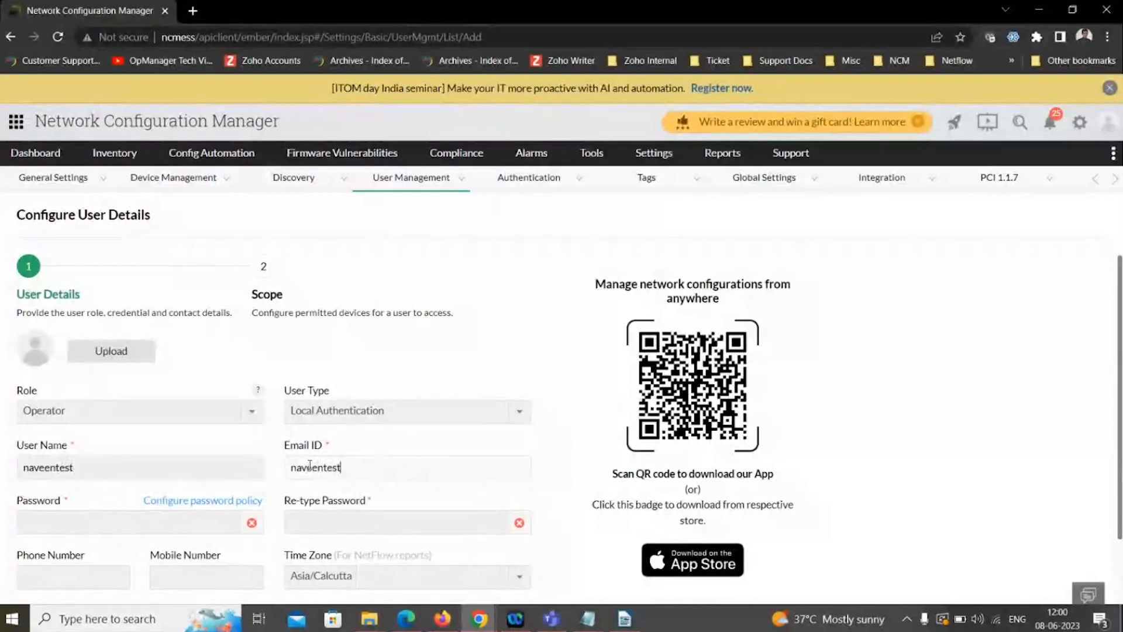
- Enter and confirm the new user's account password, and proceed to the Scope settings
left_click(106, 526)
type("Admin@123")
left_click(335, 527)
type("Admin@123")
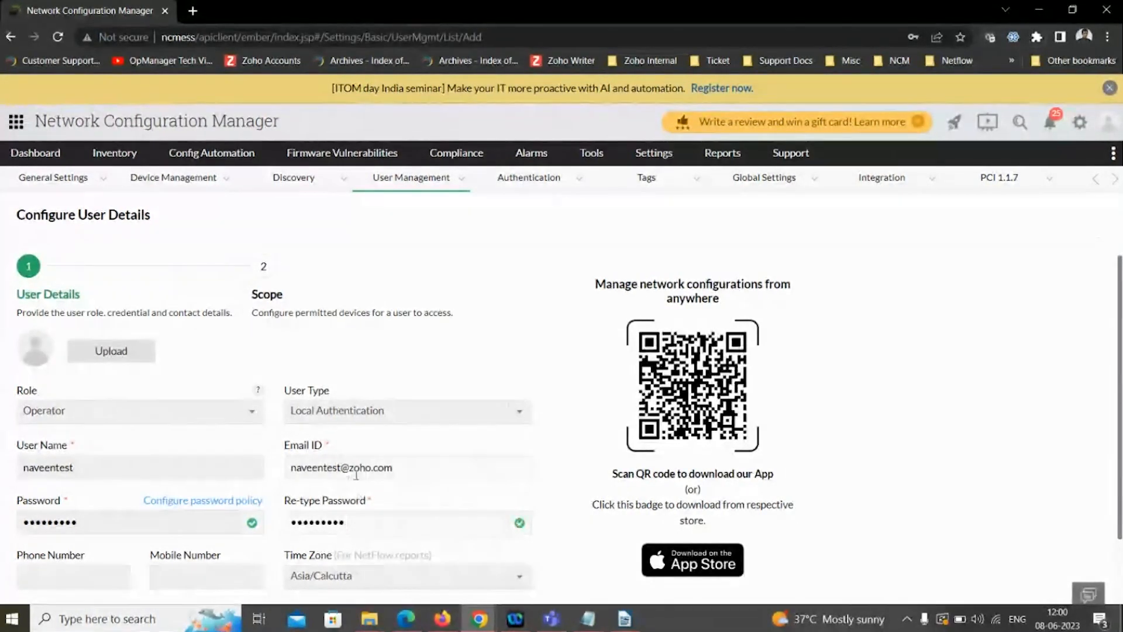
scroll(379, 472, "down", 1)
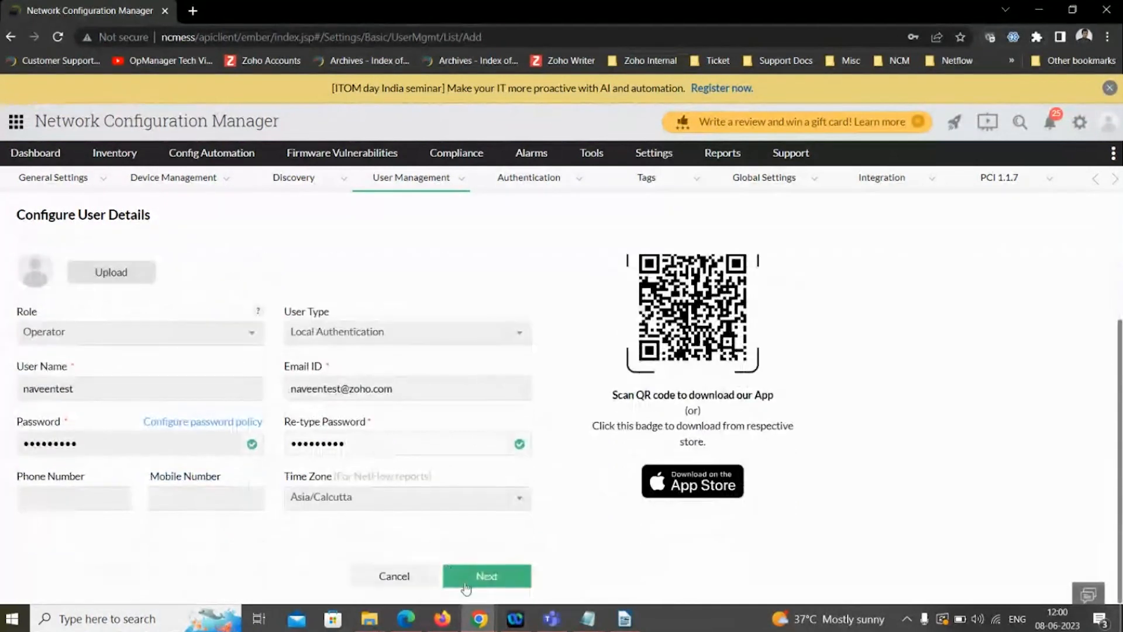
left_click(467, 588)
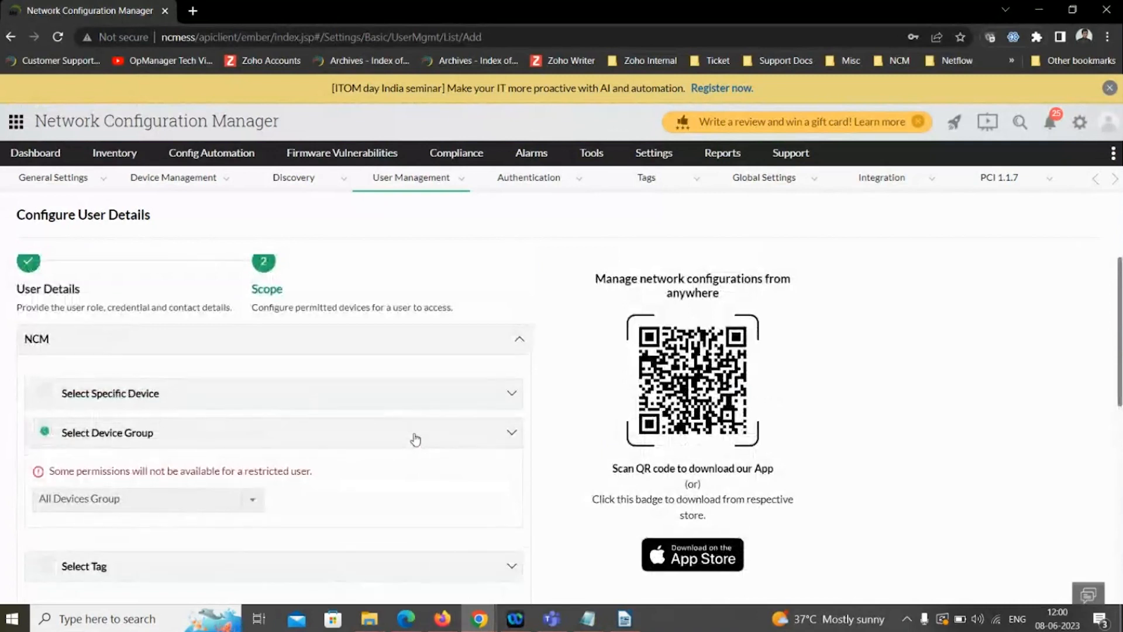
- Review the device group choices, switch the user's scope to specific devices, and add 192.168.50.140 to the selected devices
left_click(182, 507)
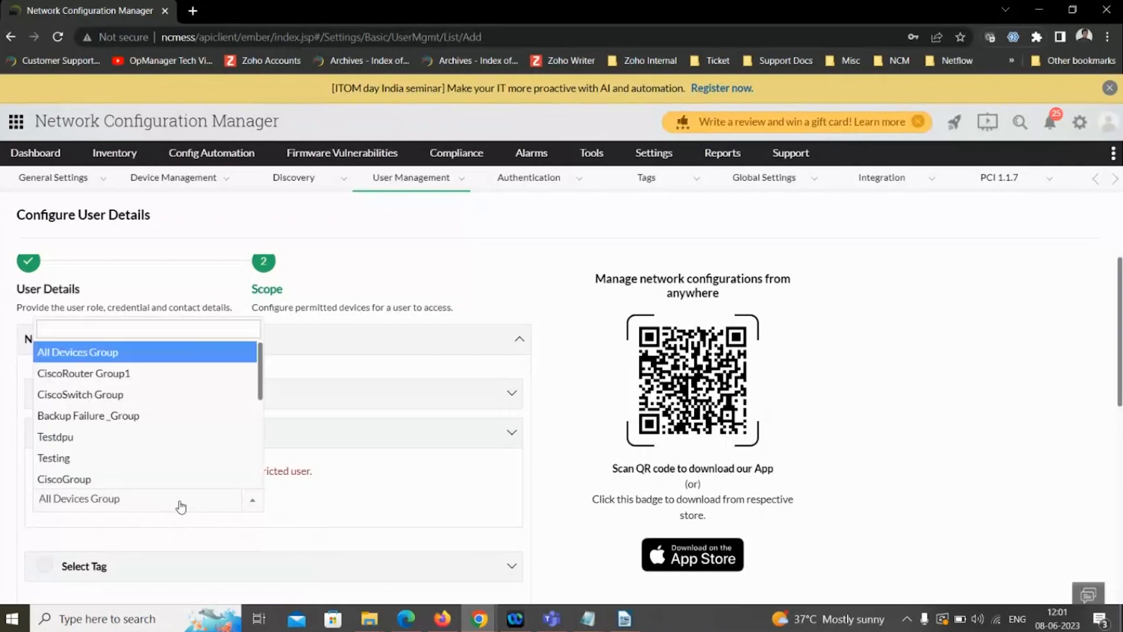
left_click(395, 511)
left_click(284, 398)
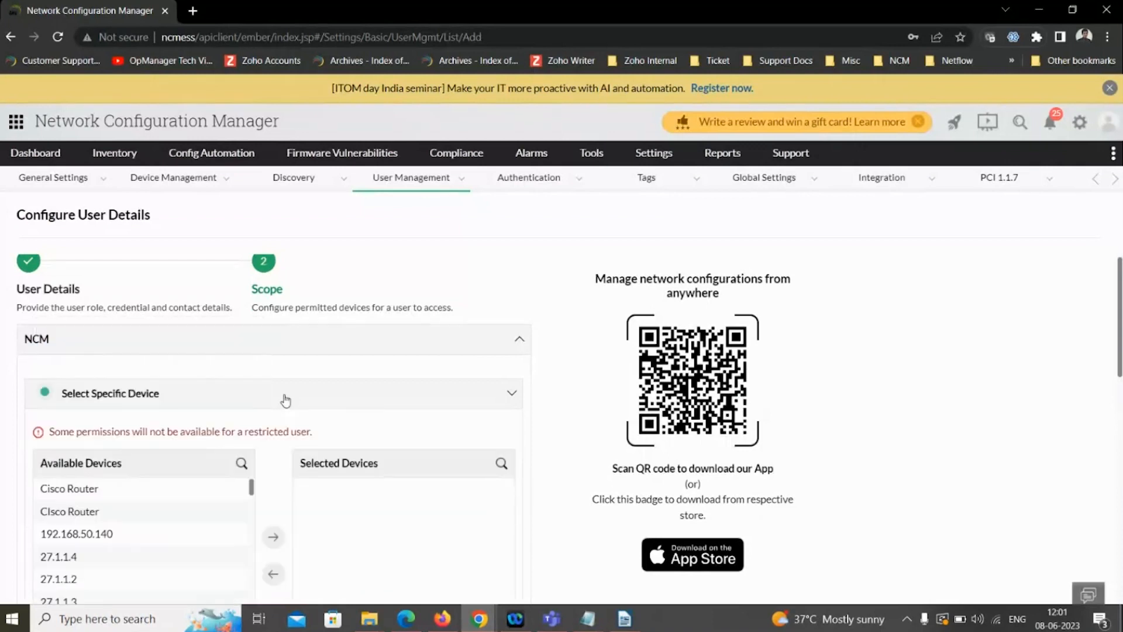
scroll(285, 400, "down", 3)
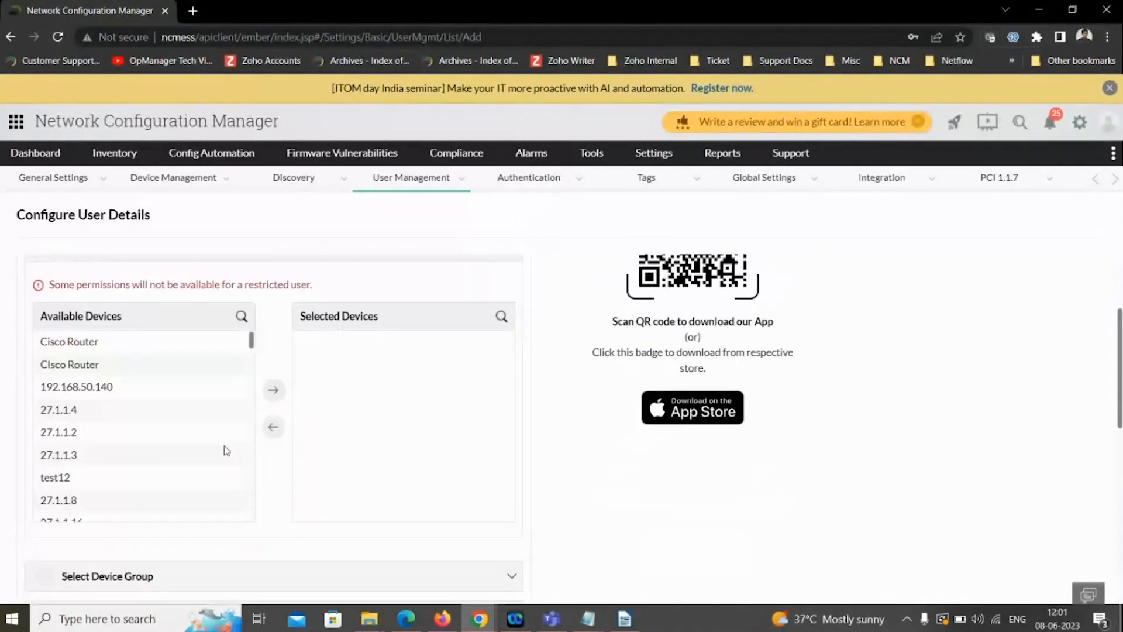
double_click(102, 392)
- Add devices 192.168.50.131 and 192.168.115.48 to the user's scope without selecting any configlet group, and save the new user
scroll(153, 456, "down", 10)
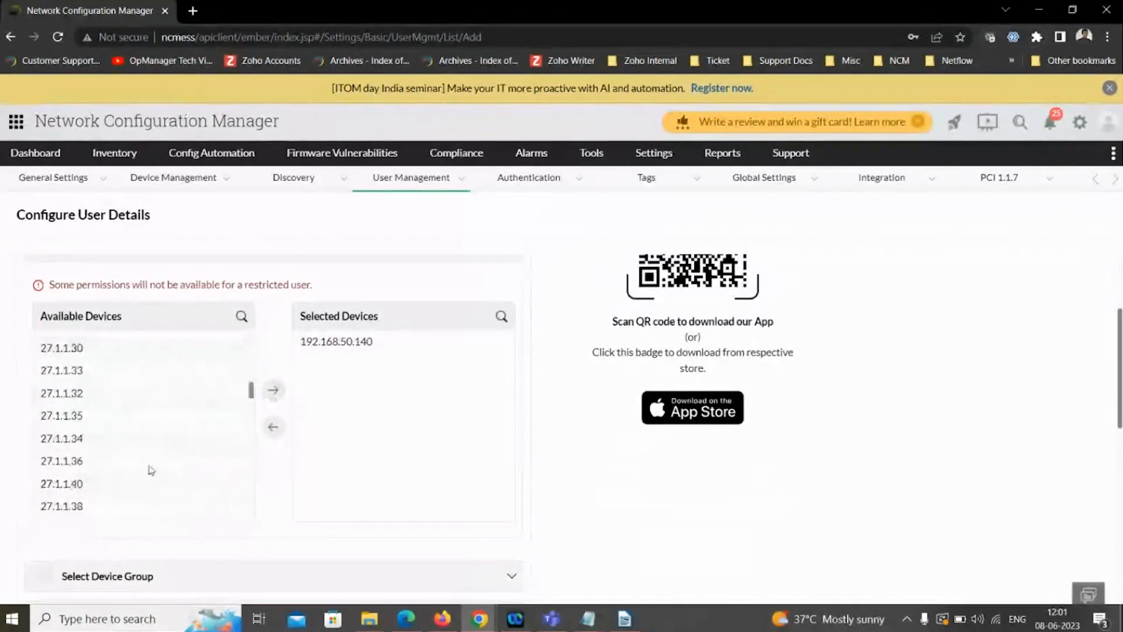
scroll(153, 467, "down", 3)
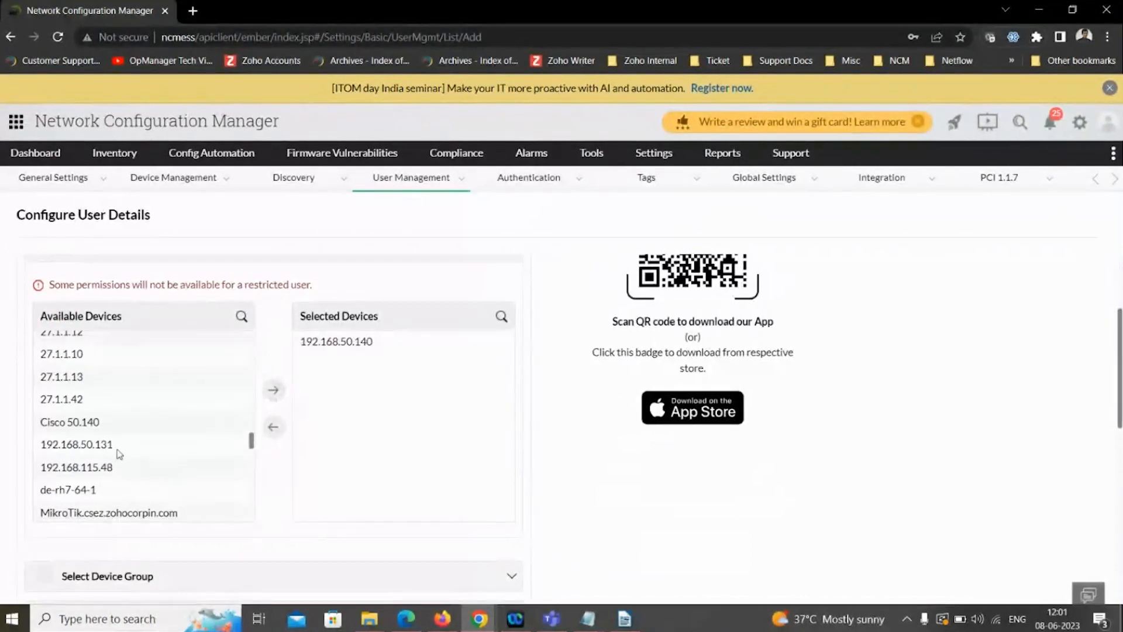
left_click(143, 446)
left_click(275, 398)
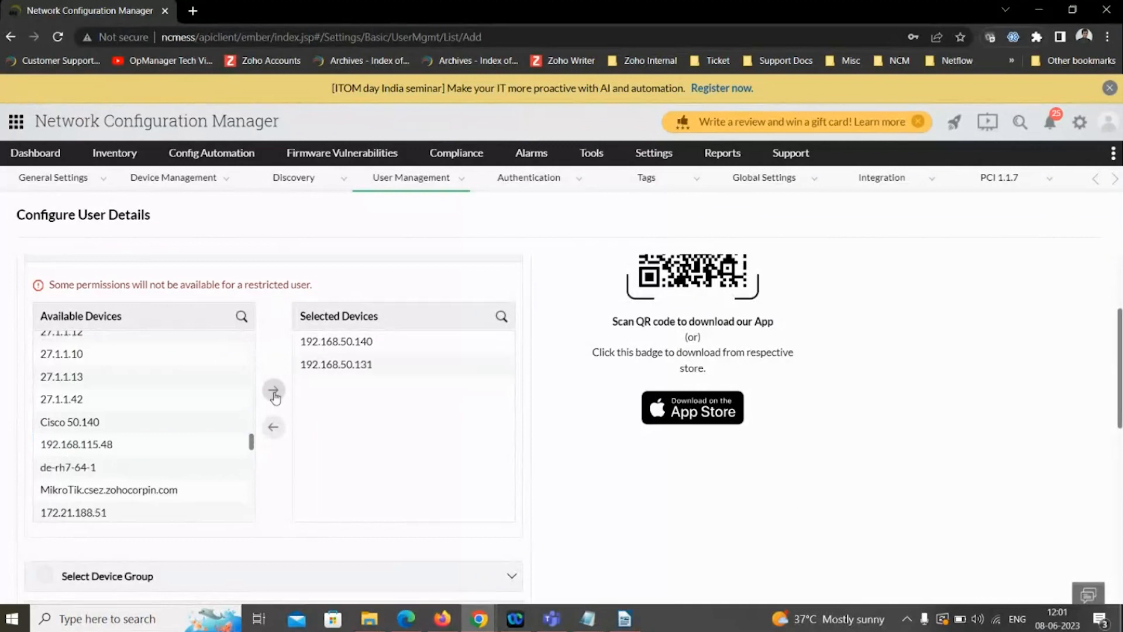
left_click(93, 443)
left_click(274, 390)
scroll(502, 439, "down", 5)
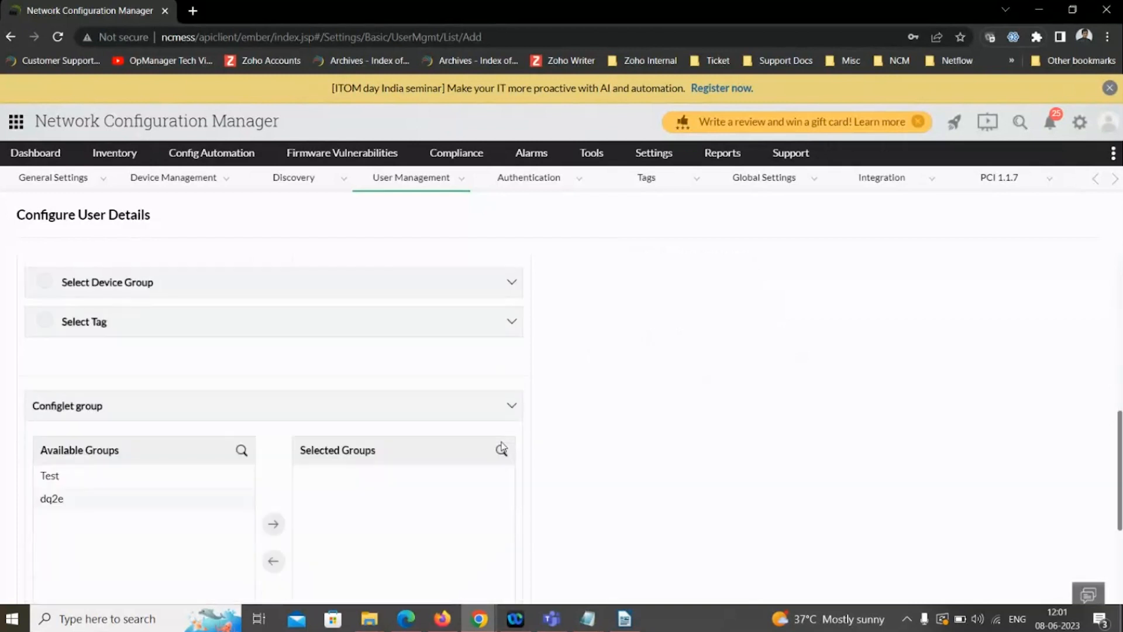
scroll(502, 449, "down", 3)
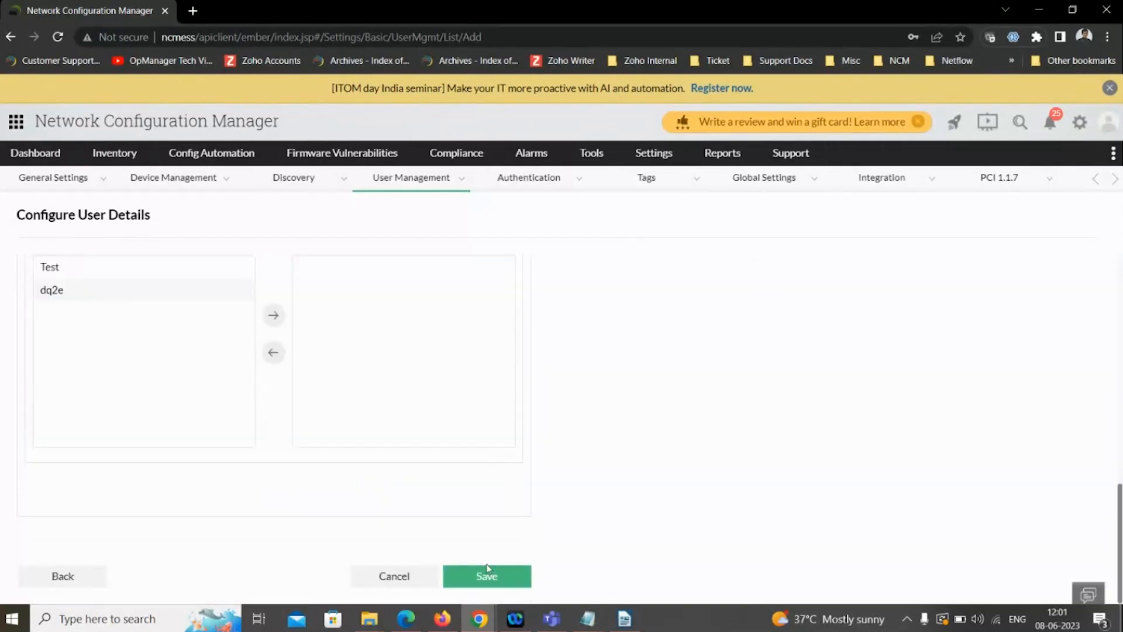
left_click(485, 582)
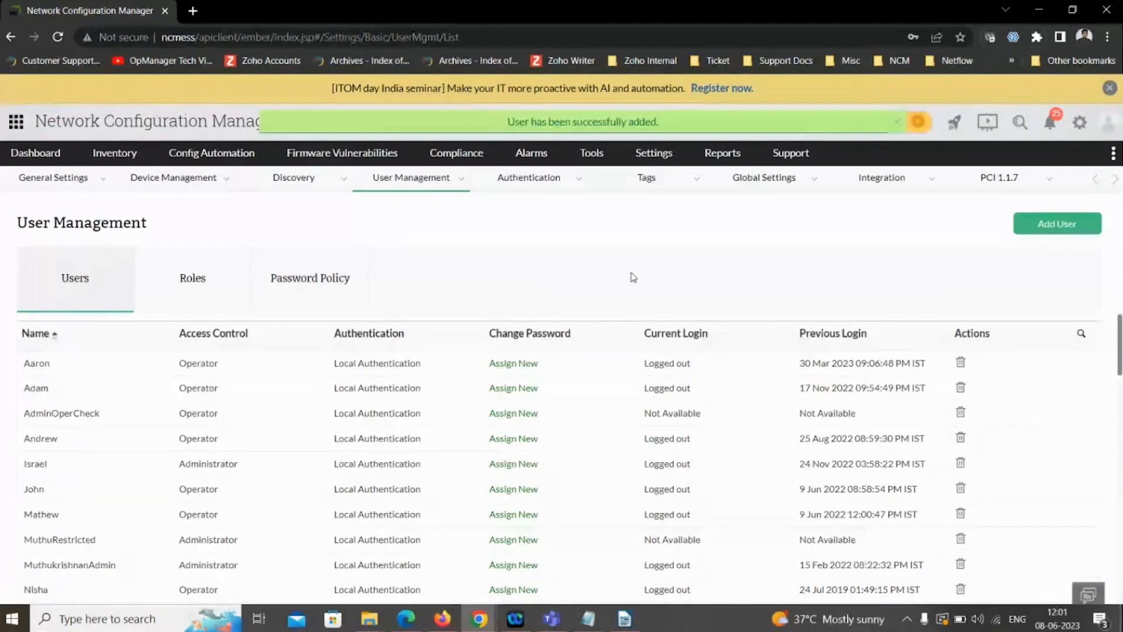
- Sign out of the administrator account
left_click(1103, 132)
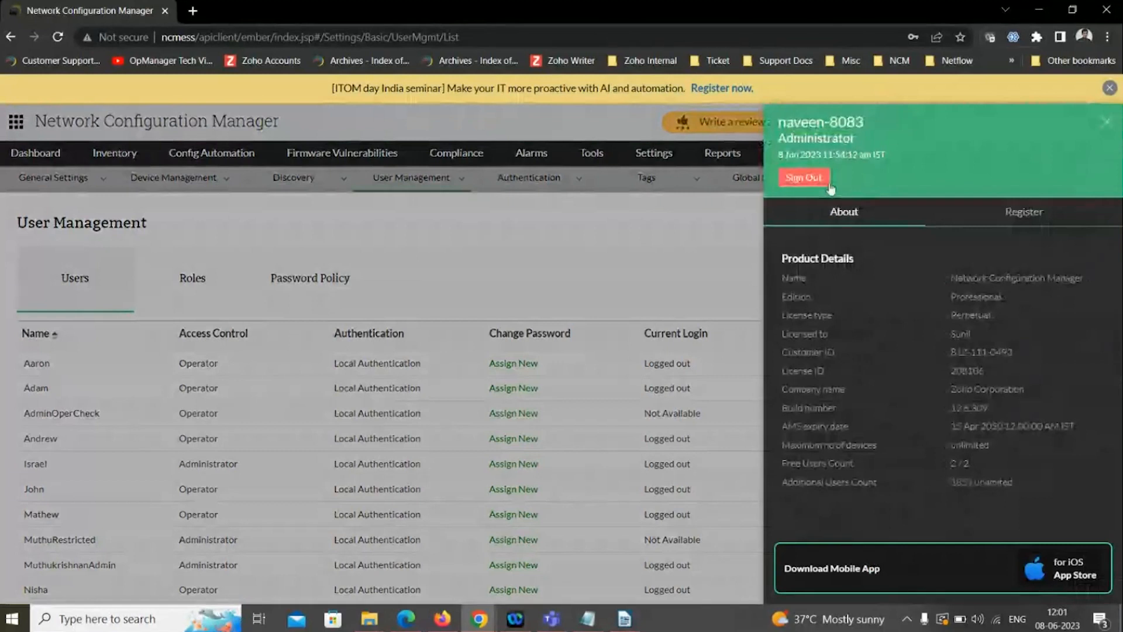
left_click(814, 181)
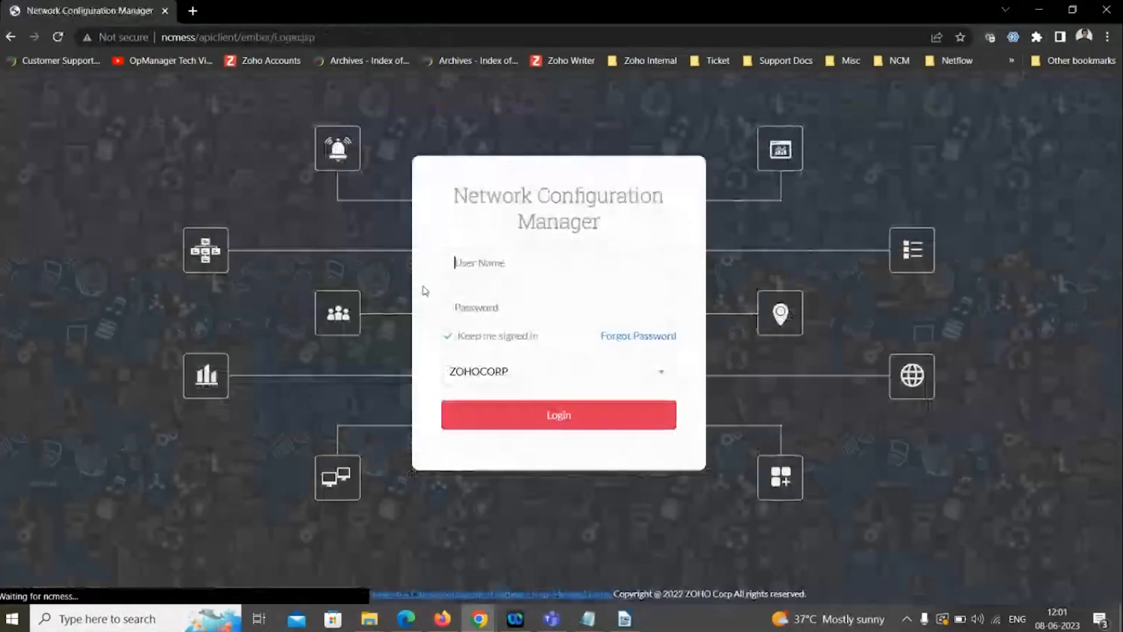
- Try to sign in with the new operator's user name and account password
type("naveen")
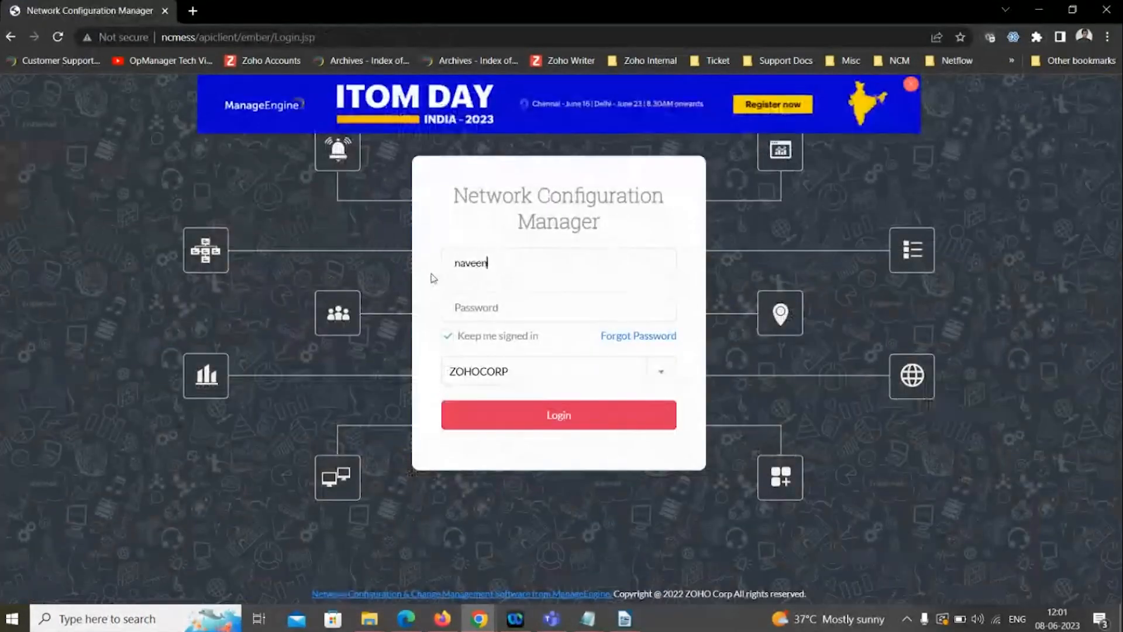
type("test")
key("Tab")
type("********")
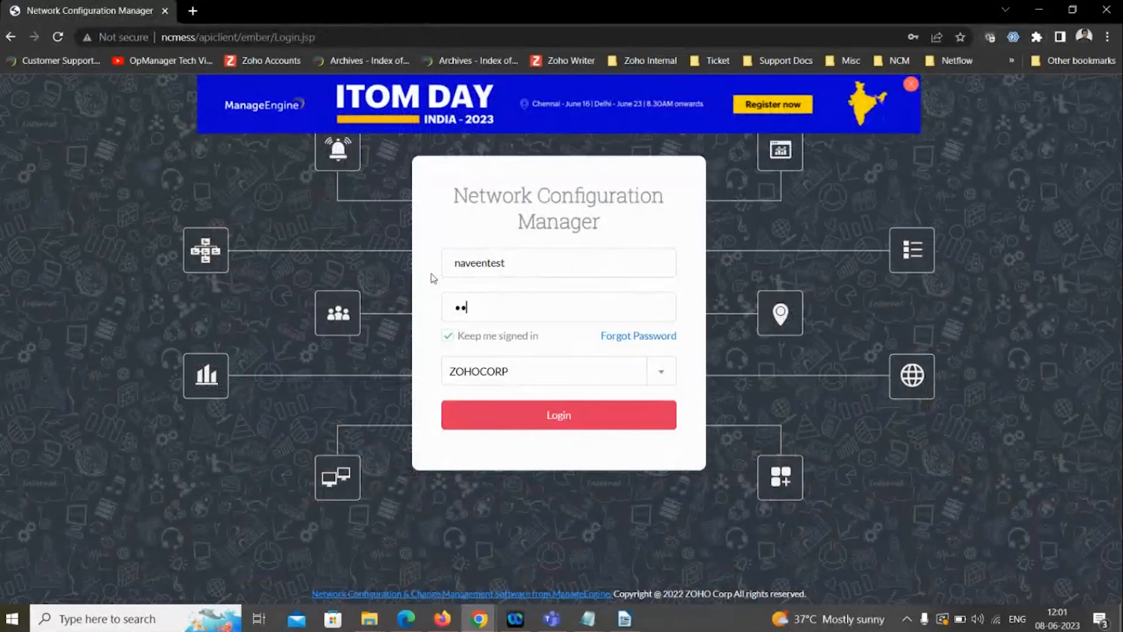
type("*")
left_click(545, 415)
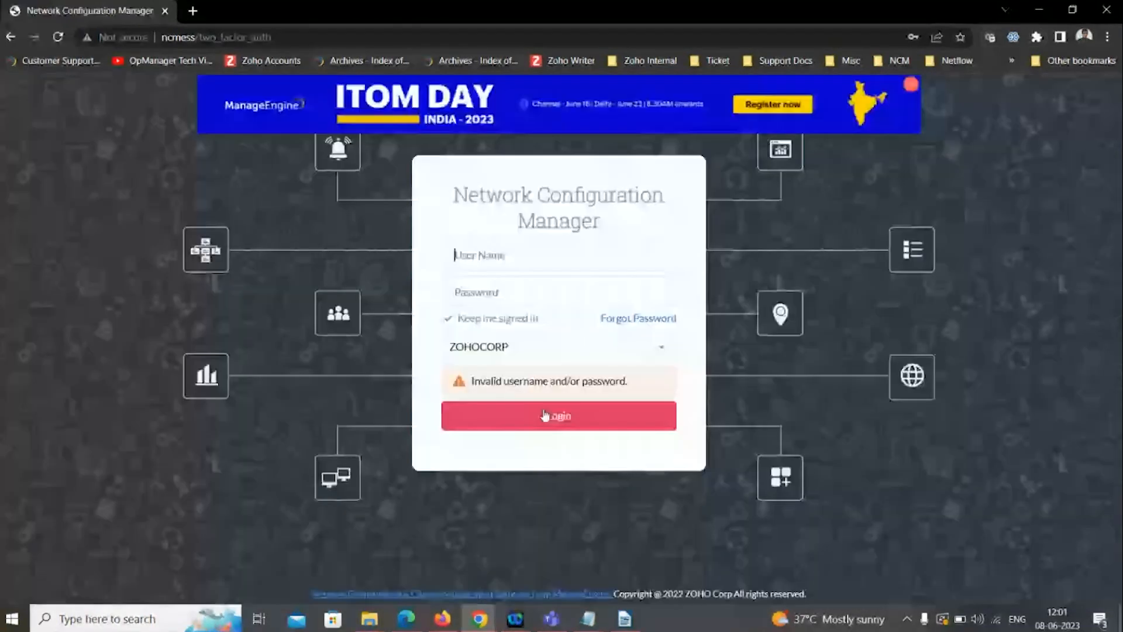
- Sign in as the new operator by entering the user name and account password again, and dismiss the mobile alerts prompt
type("naveentest")
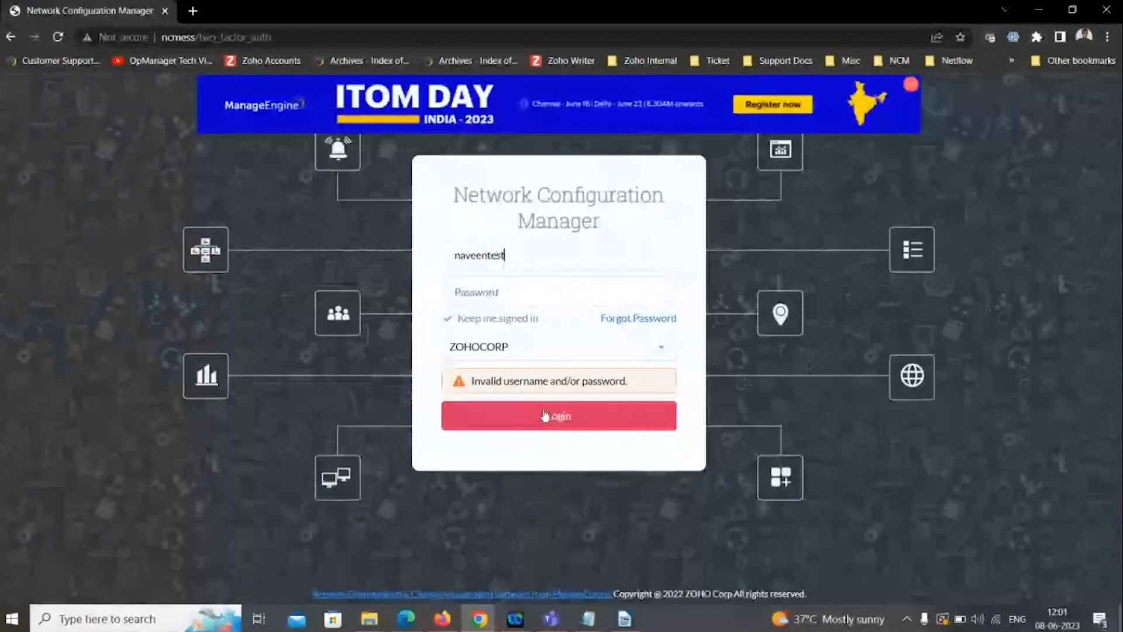
key("Tab")
type("*****")
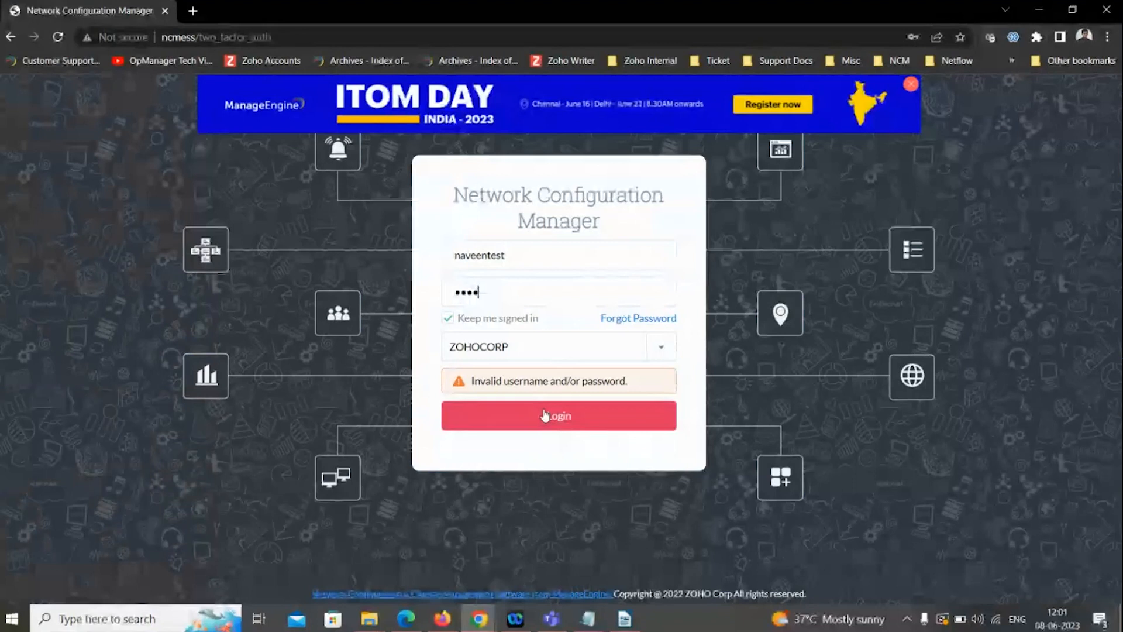
type("*****")
left_click(528, 349)
left_click(509, 398)
left_click(508, 414)
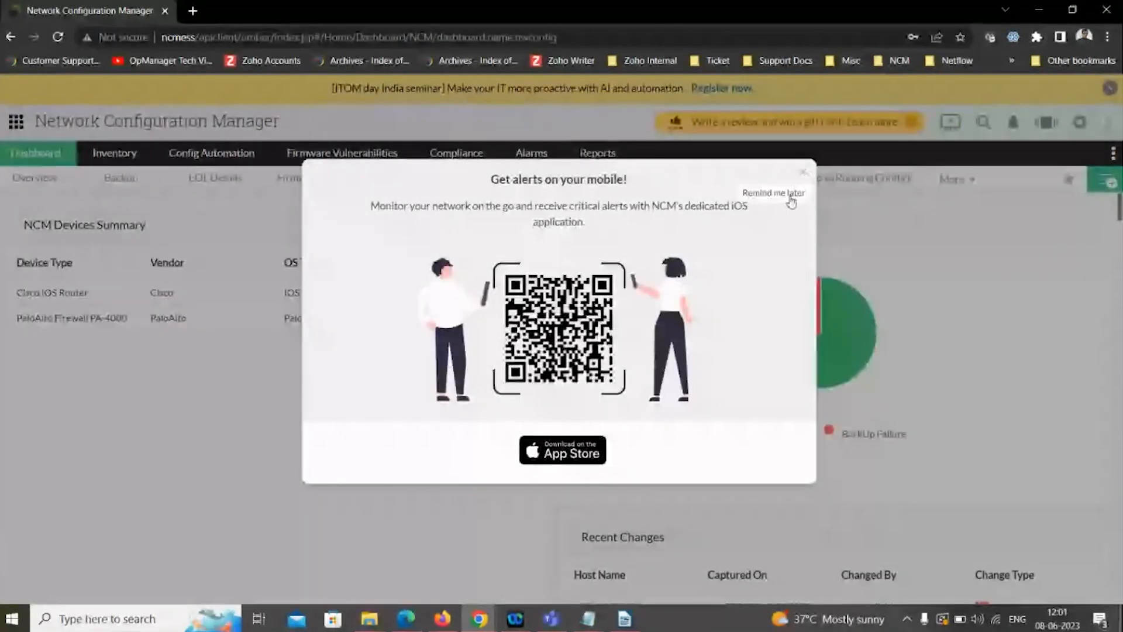
left_click(790, 195)
- Check the signed-in account's role in the profile details, and view the devices available to the operator in the inventory
mouse_move(112, 165)
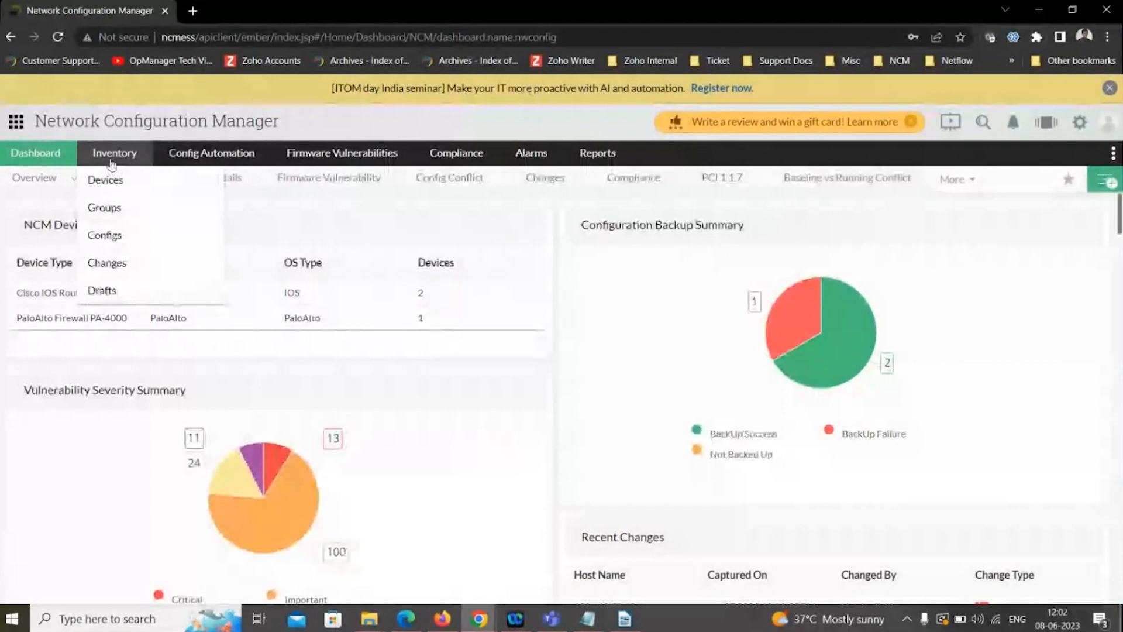
left_click(1106, 126)
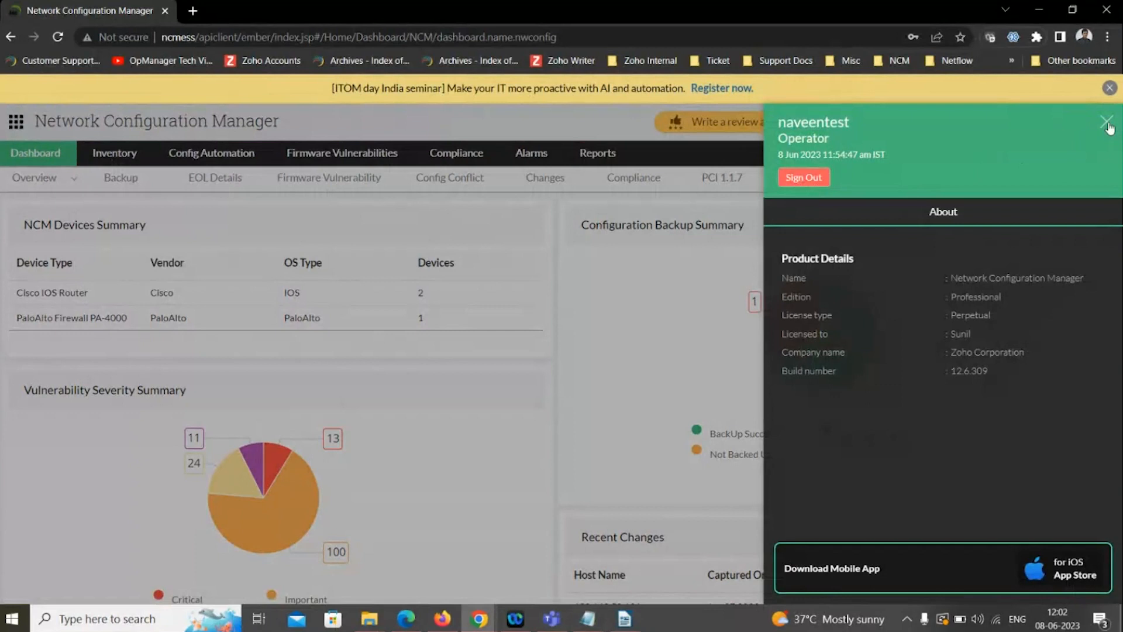
left_click(1106, 124)
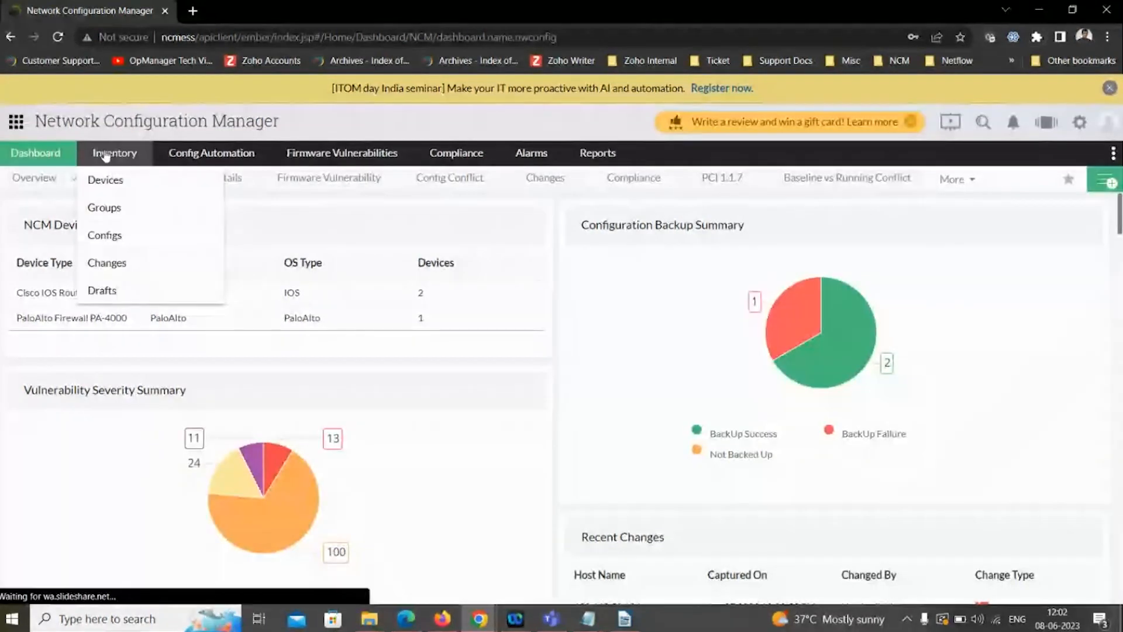
left_click(106, 155)
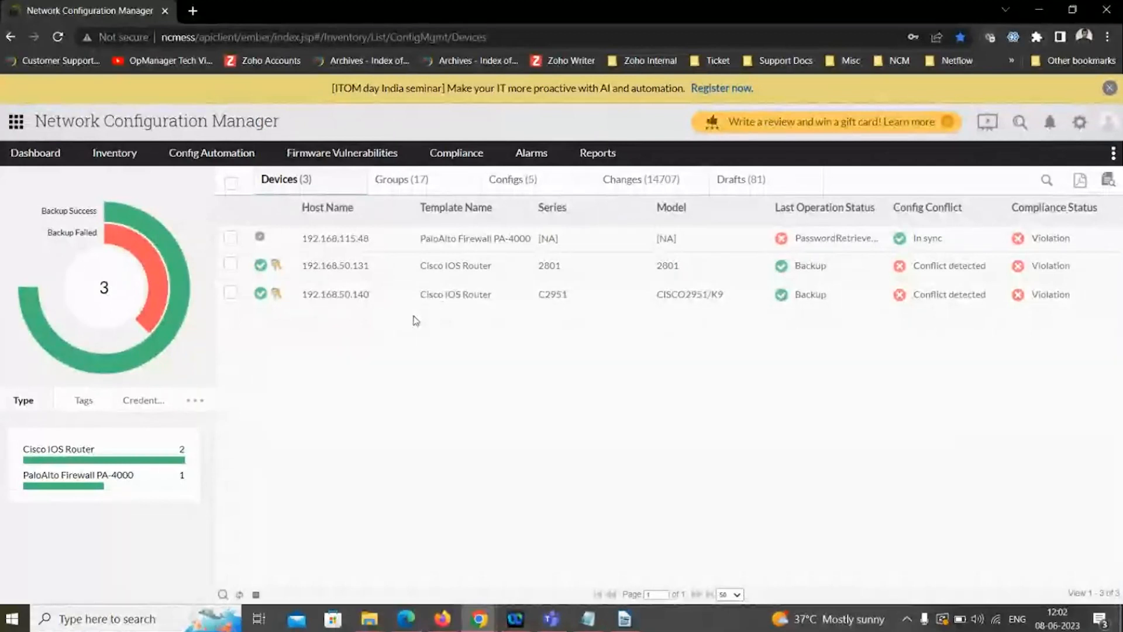
- Open the CLI configlets list and filter the configlet names by "show"
mouse_move(212, 153)
mouse_move(200, 180)
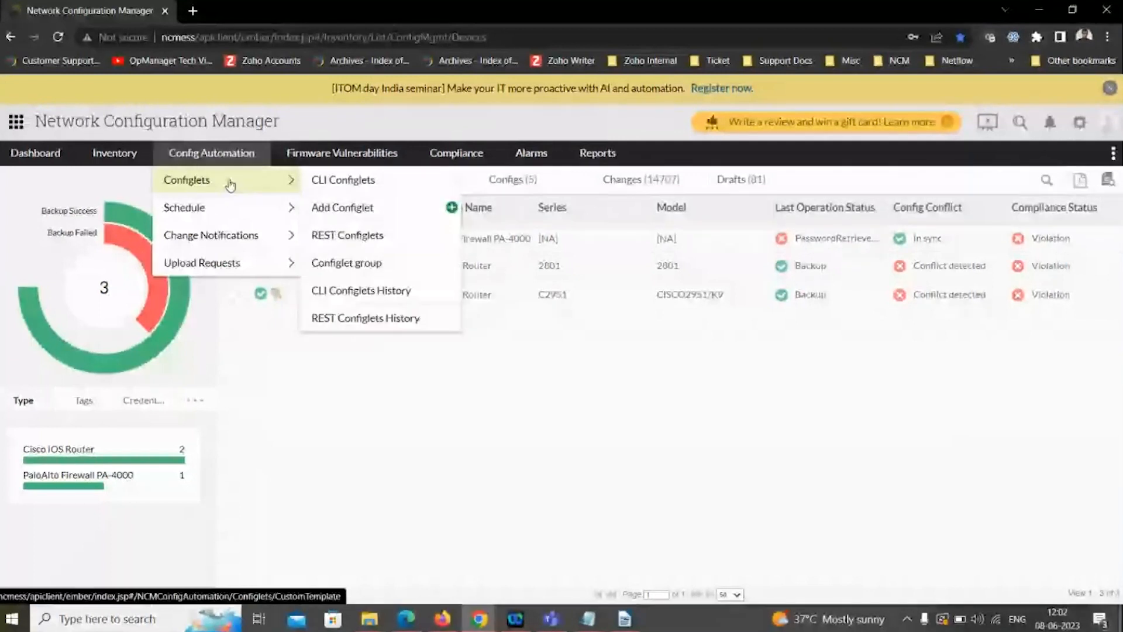
left_click(324, 183)
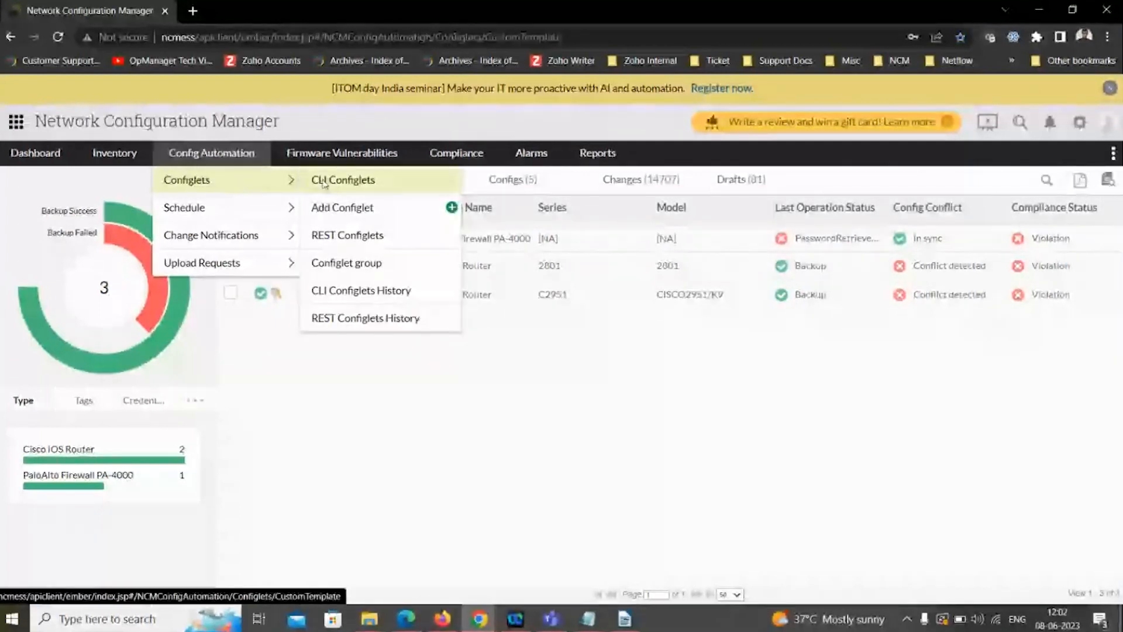
left_click(88, 323)
type("show vers")
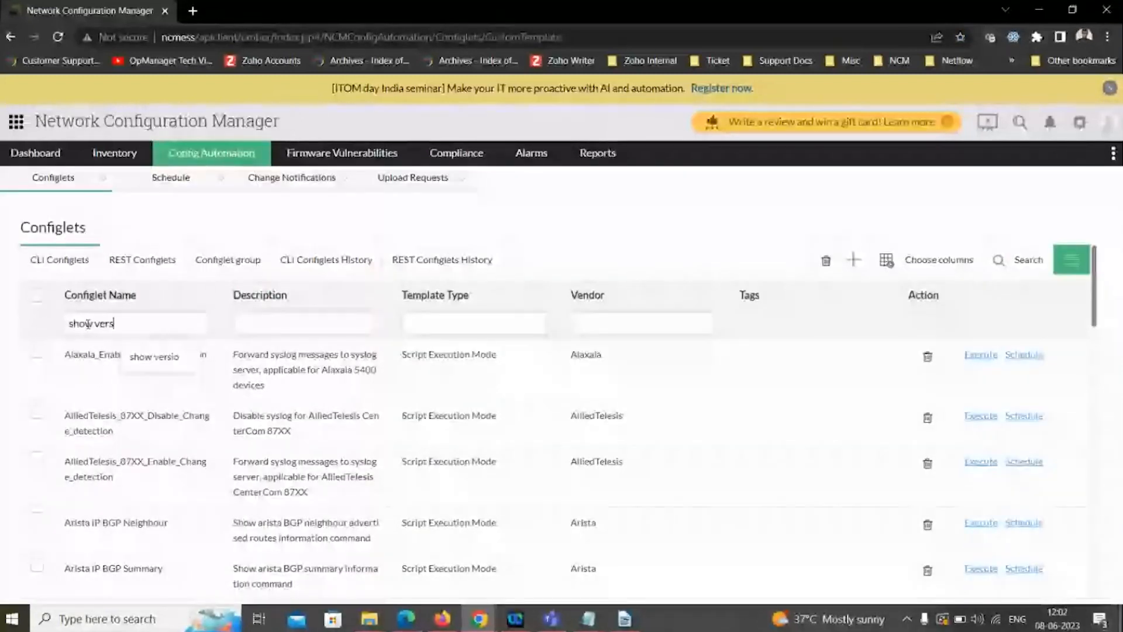
key("BackSpace")
key("BackSpace")
key("BackSpace")
key("BackSpace")
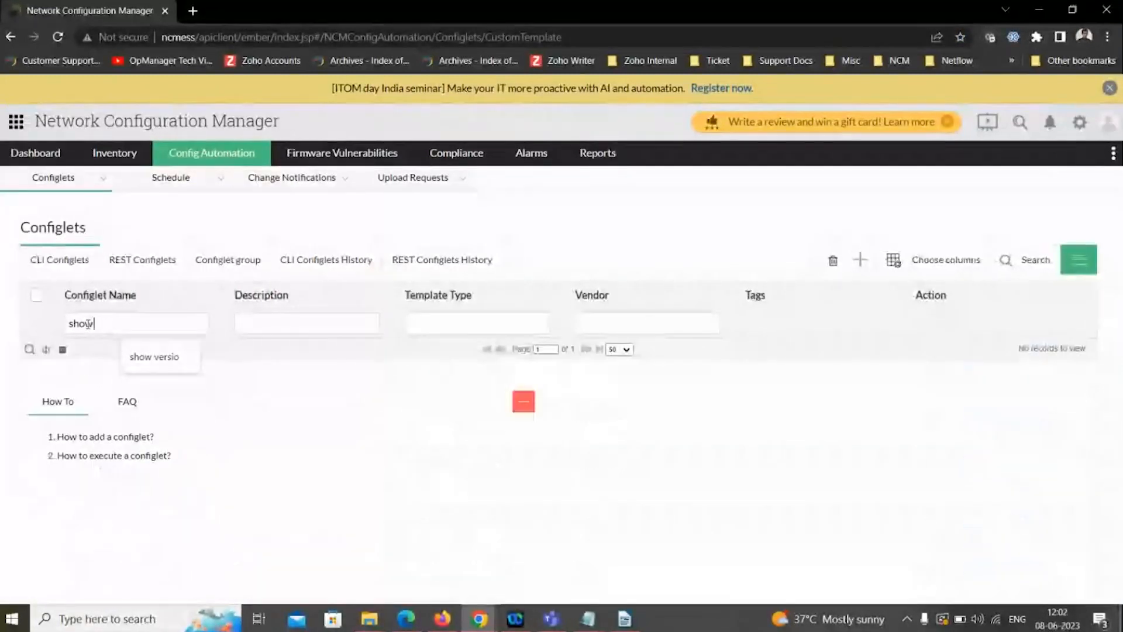
key("BackSpace")
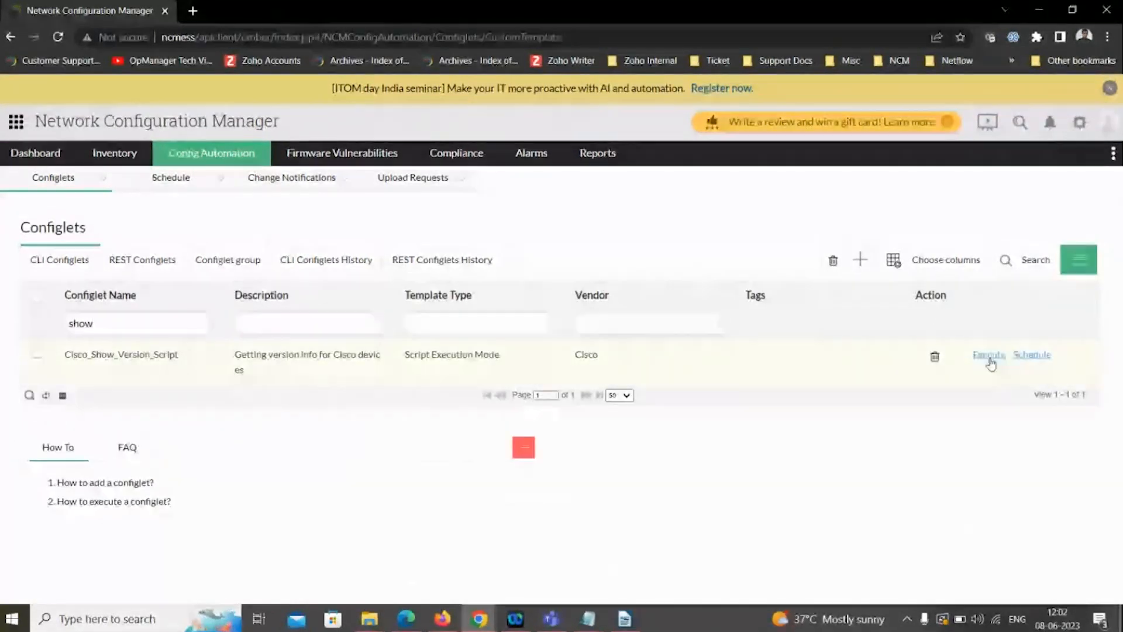
- Execute the Cisco_Show_Version_Script configlet on the single device 192.168.50.131
left_click(989, 355)
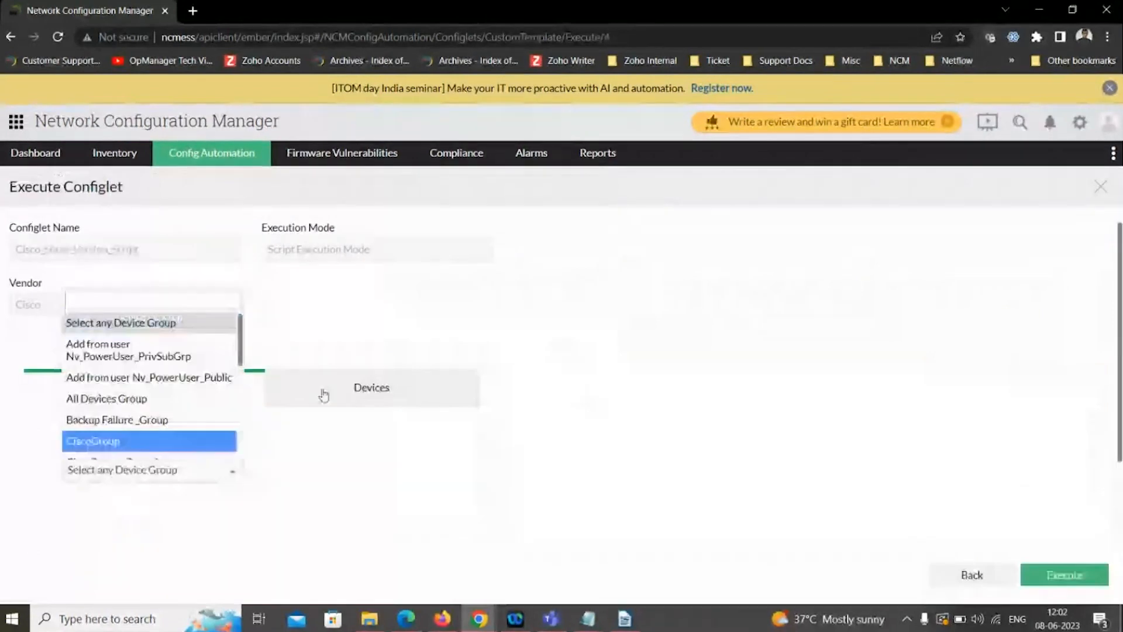
left_click(324, 394)
scroll(324, 395, "down", 3)
left_click(126, 382)
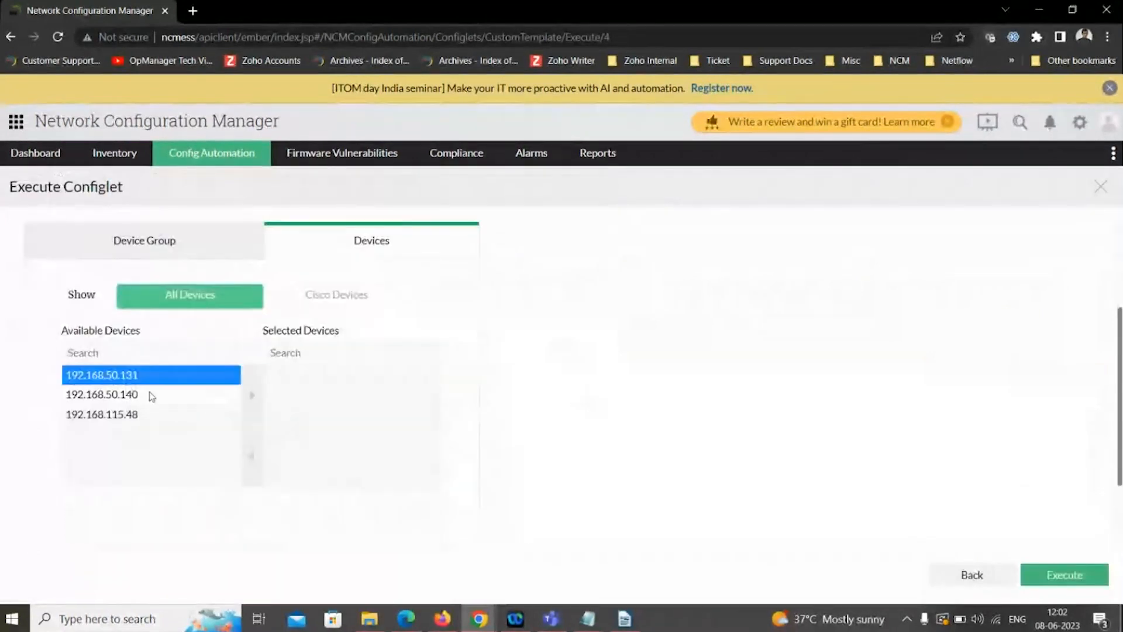
left_click(252, 394)
scroll(667, 405, "down", 1)
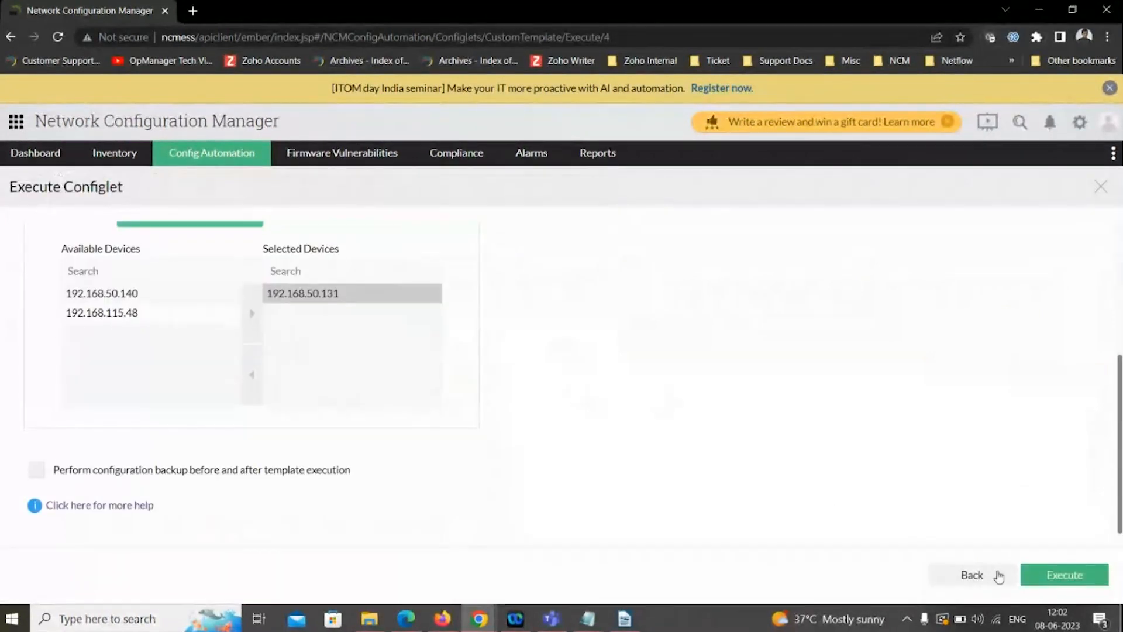
left_click(1061, 579)
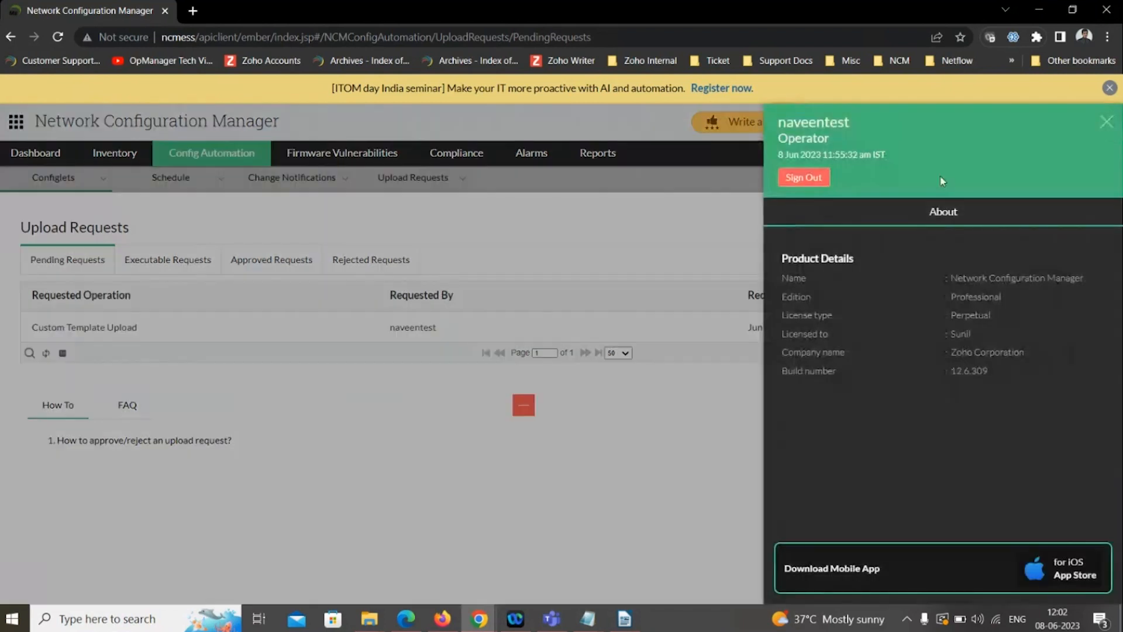
- Sign out of the operator account and sign in as the administrator with the user name and account password
left_click(1109, 122)
left_click(804, 183)
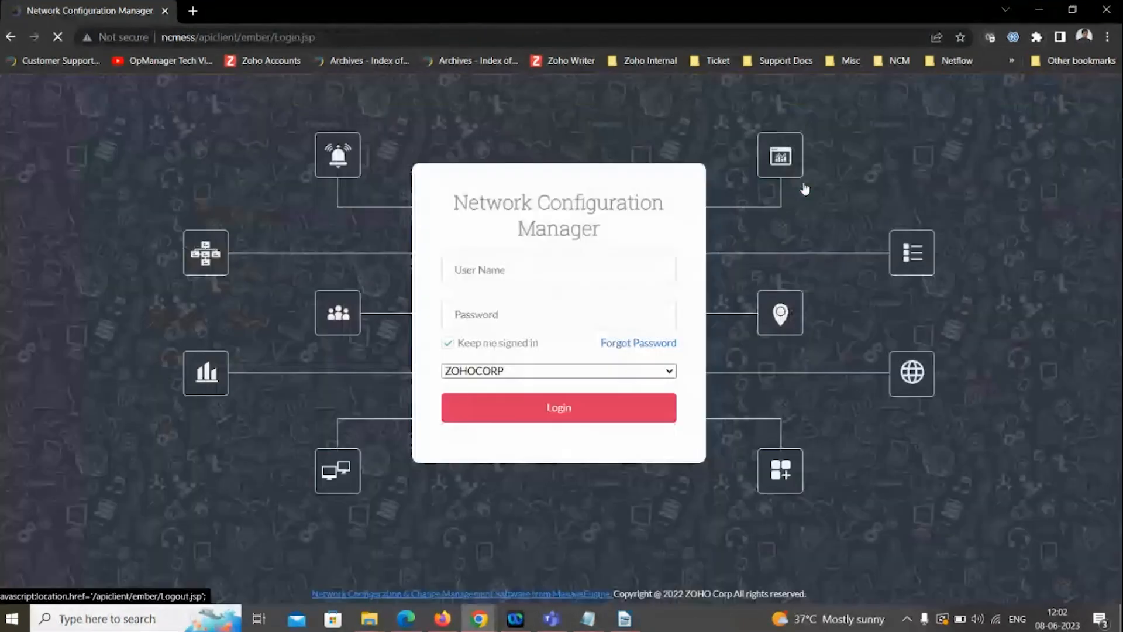
type("naveen")
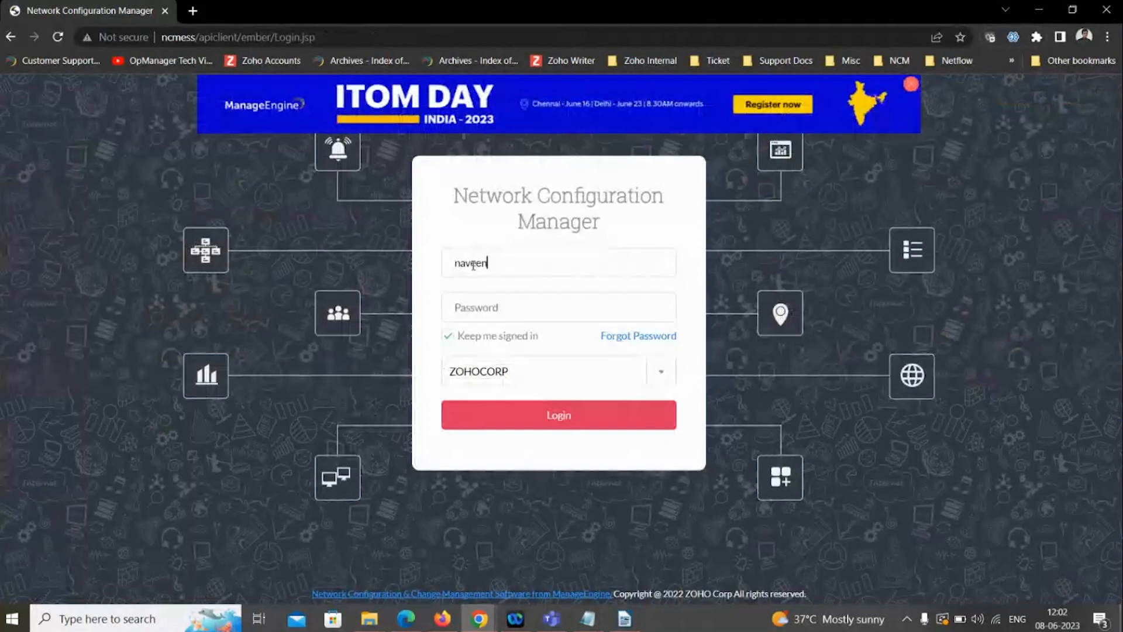
type("-8083")
key("Tab")
type("•••••••••••••")
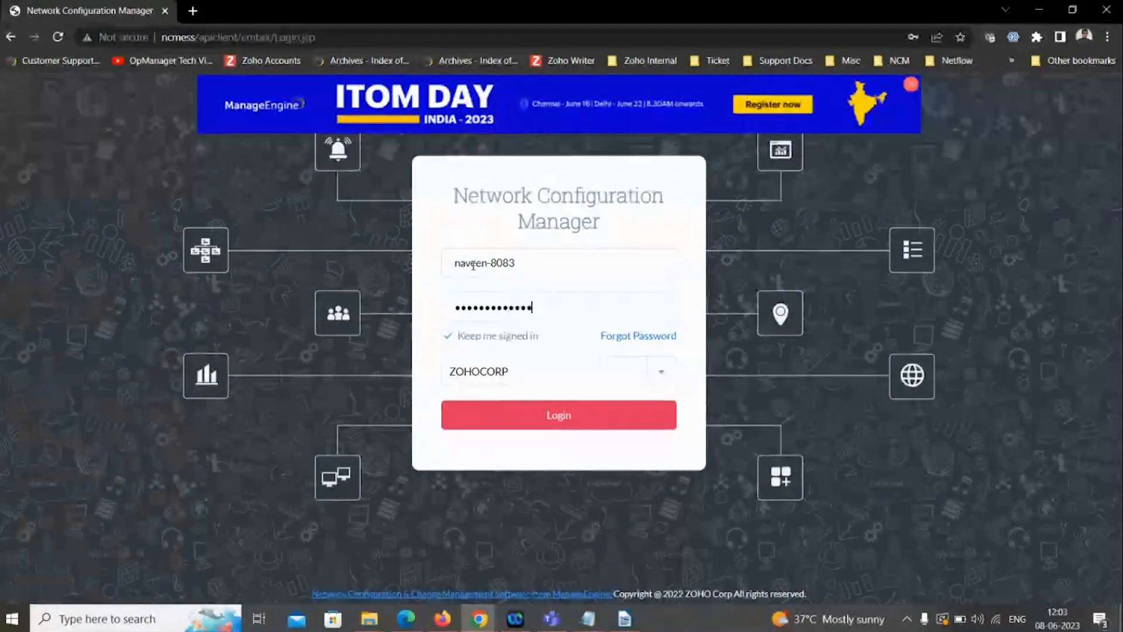
left_click(512, 416)
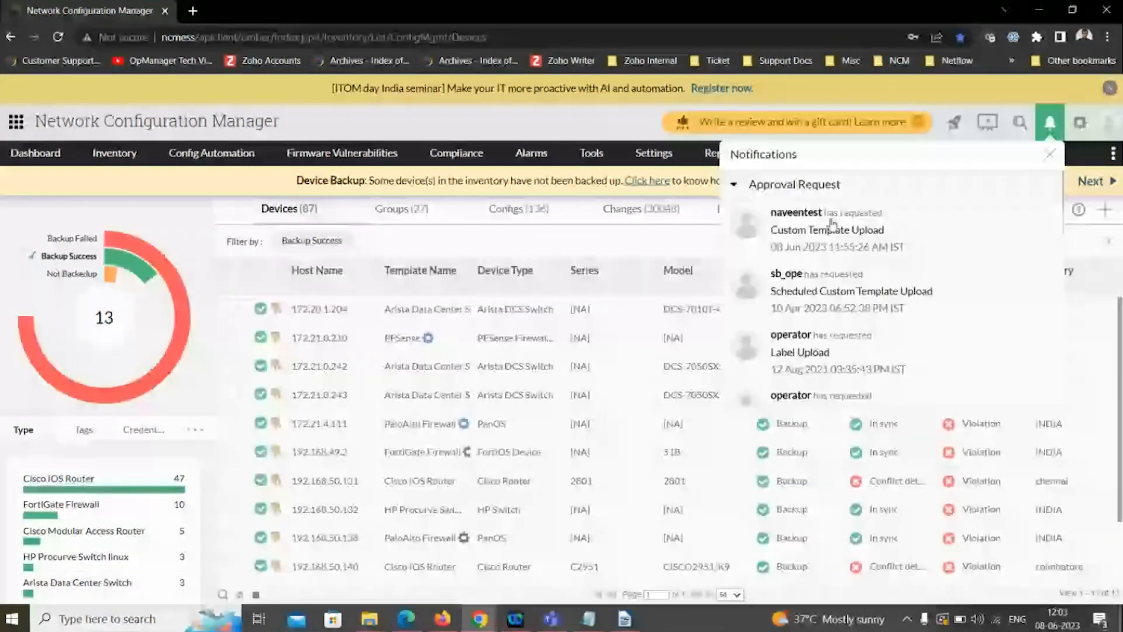
- Review the operator's Custom Template Upload request from the notifications, and leave it without approving or rejecting
left_click(832, 225)
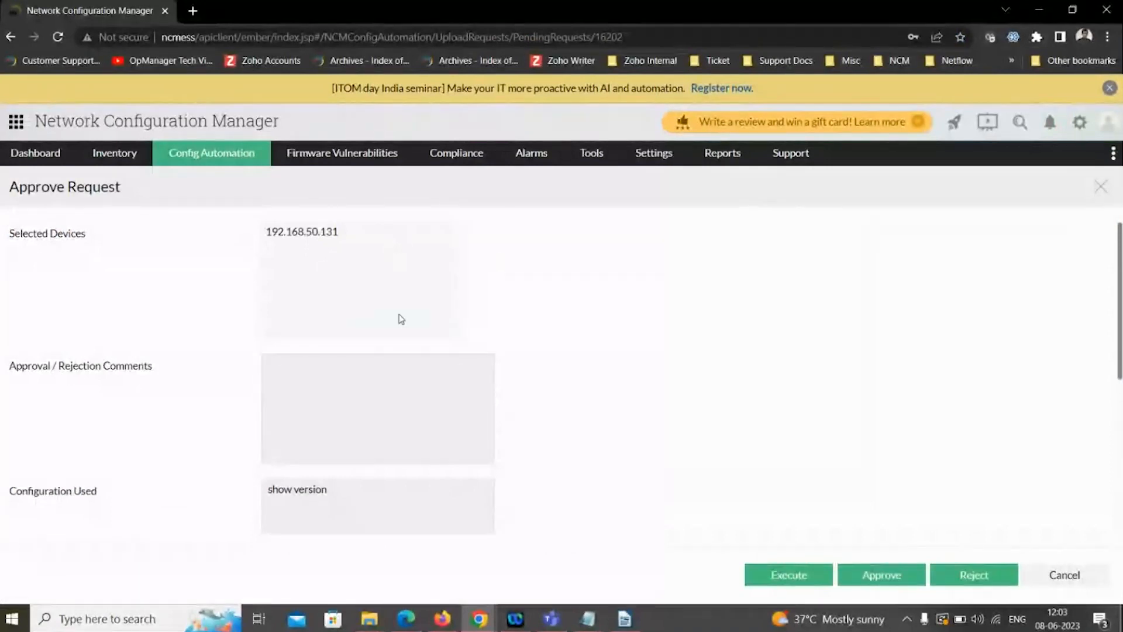
scroll(392, 357, "down", 2)
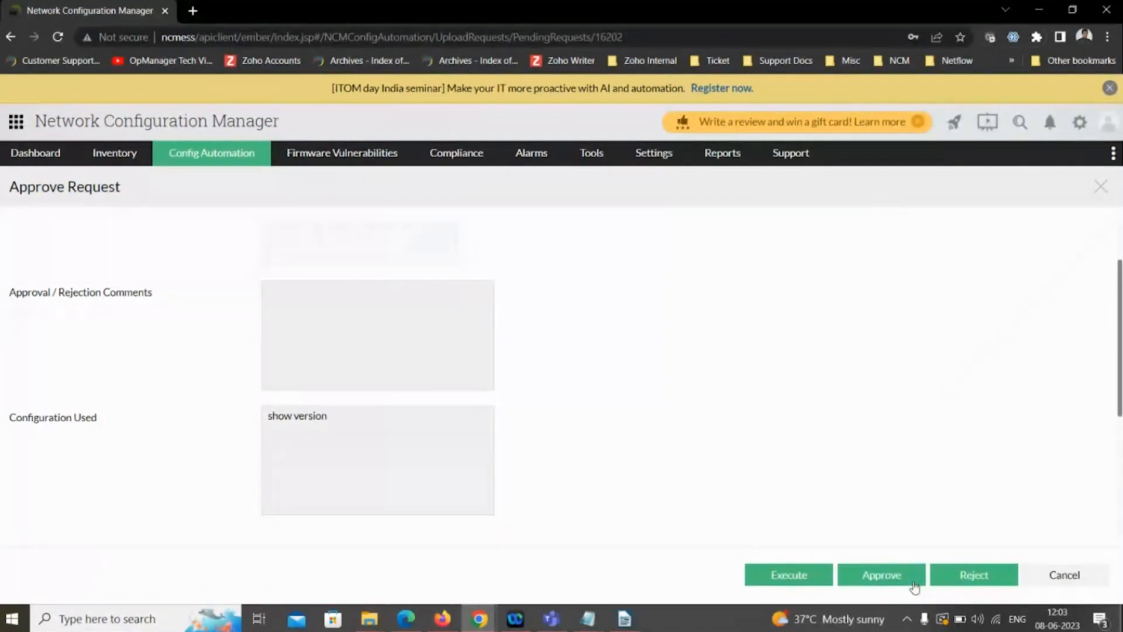
left_click(1072, 580)
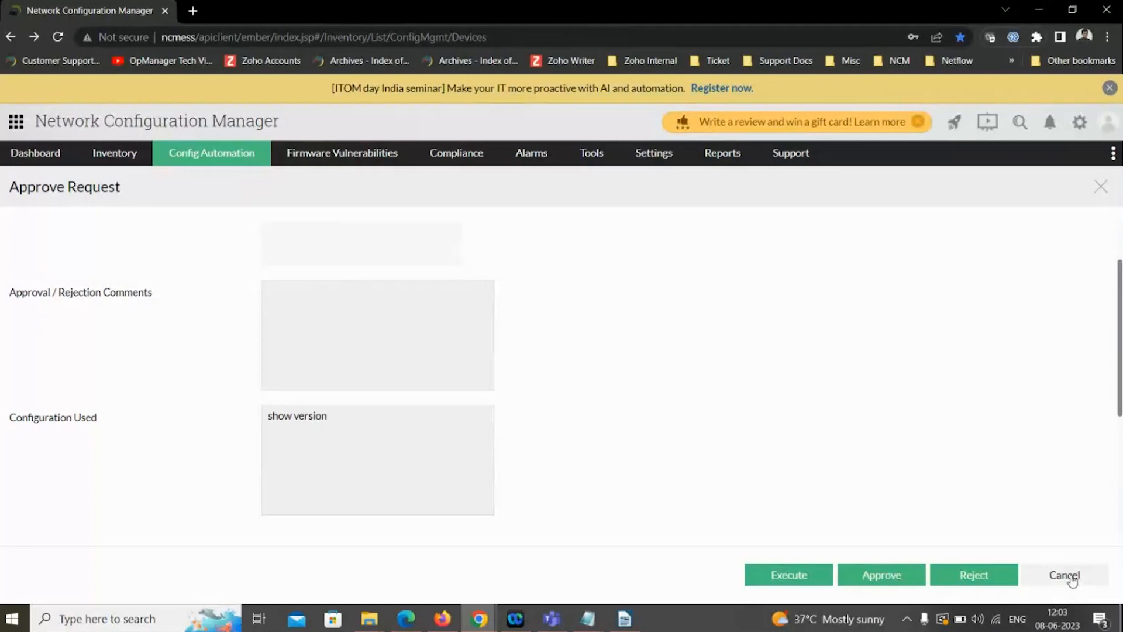
left_click(1064, 575)
key("alt+Tab")
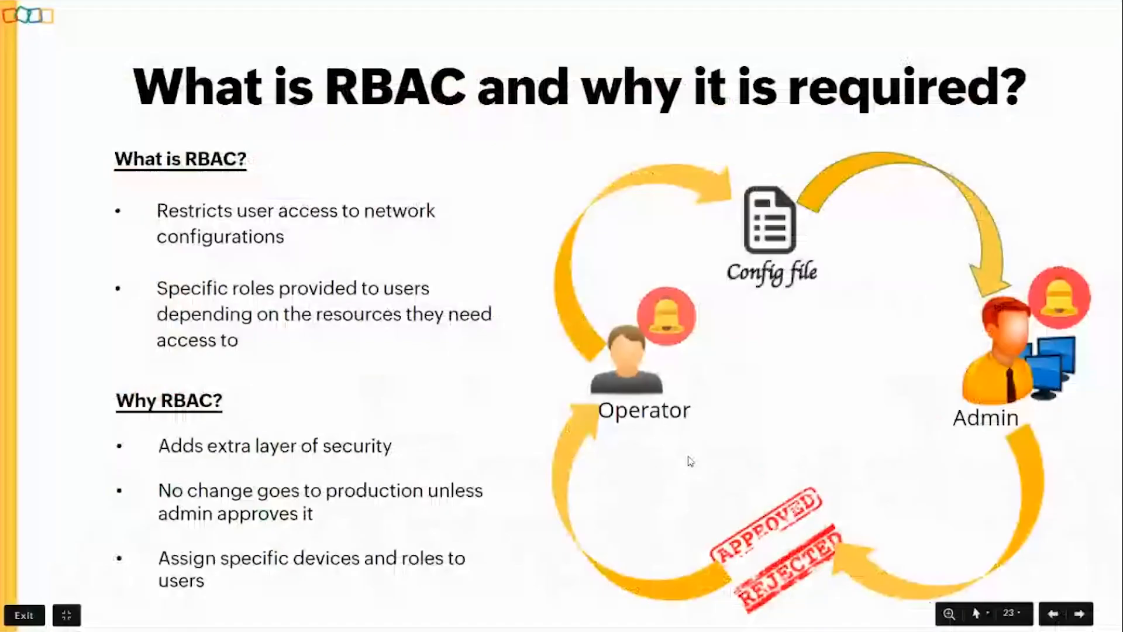
key("Right")
key("Right")
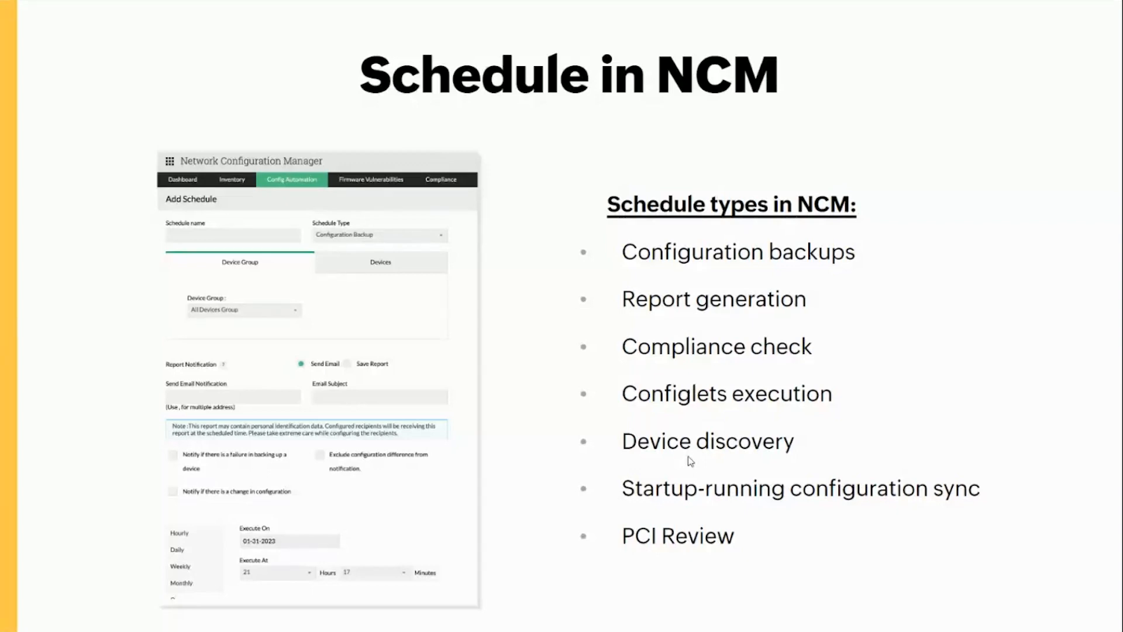
key("alt+Tab")
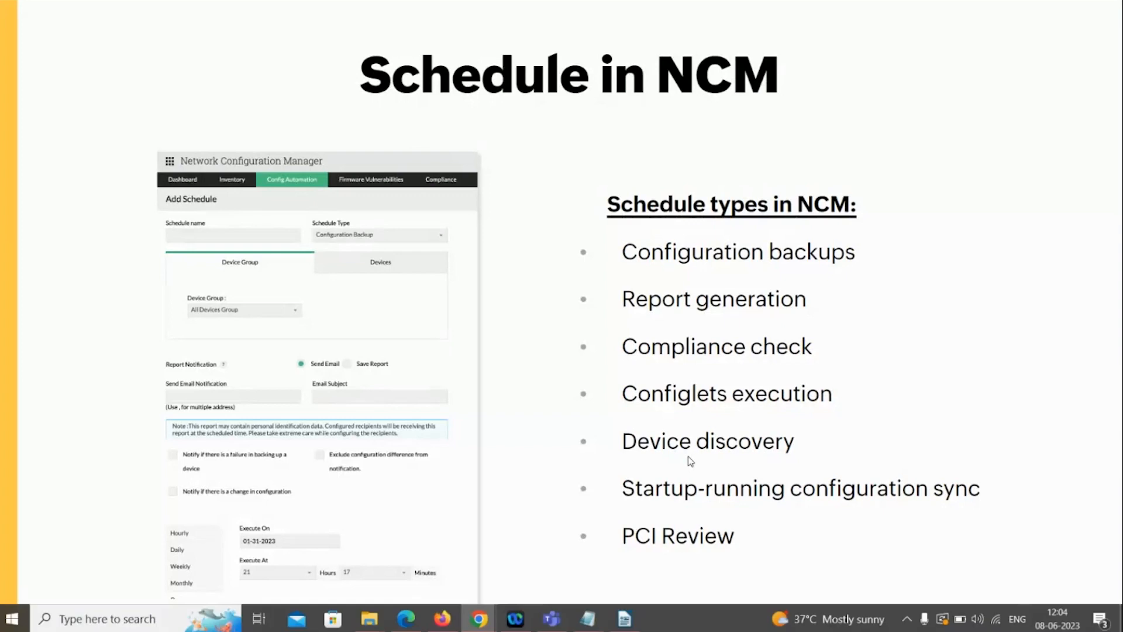
- Start a Configuration Backup schedule named "backup" for the All Devices Group, and review its notification and recurrence options
mouse_move(240, 159)
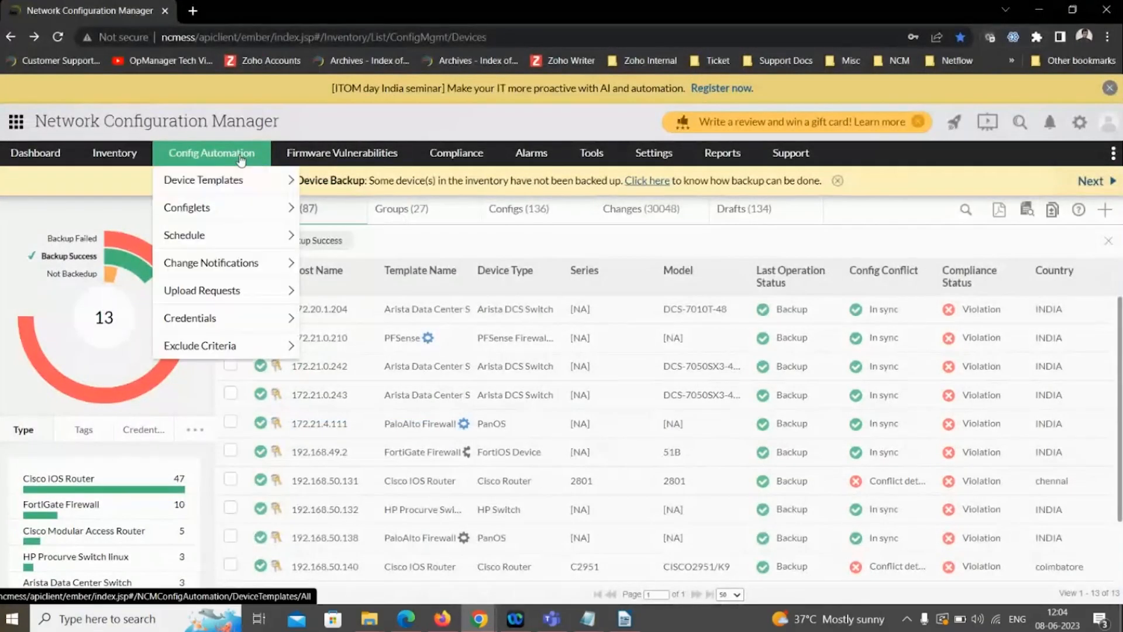
mouse_move(228, 243)
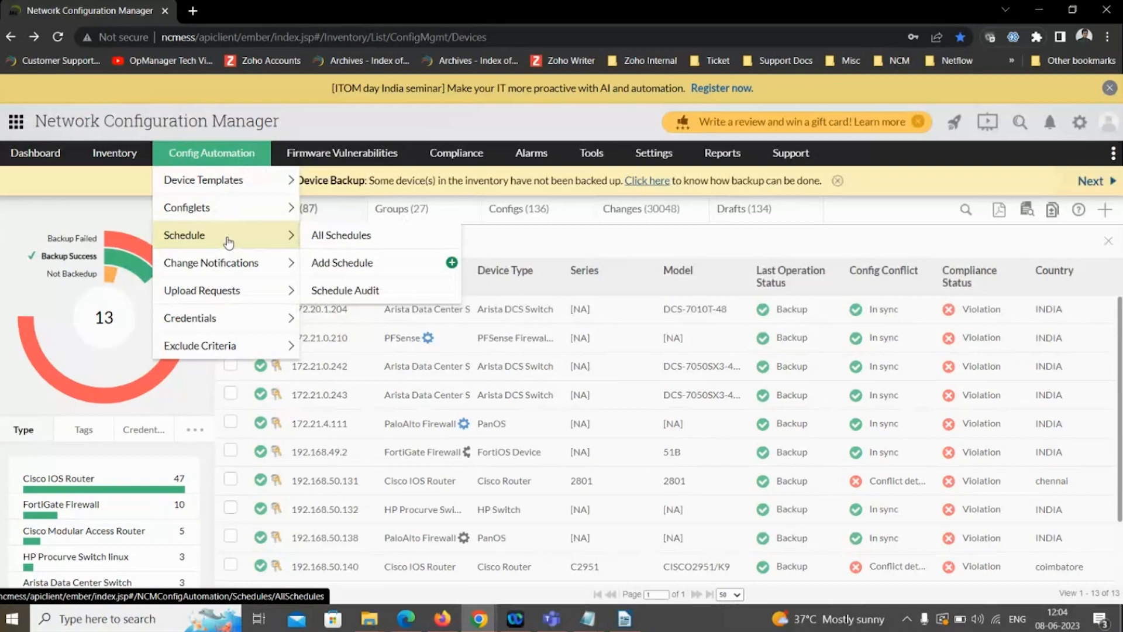
left_click(228, 243)
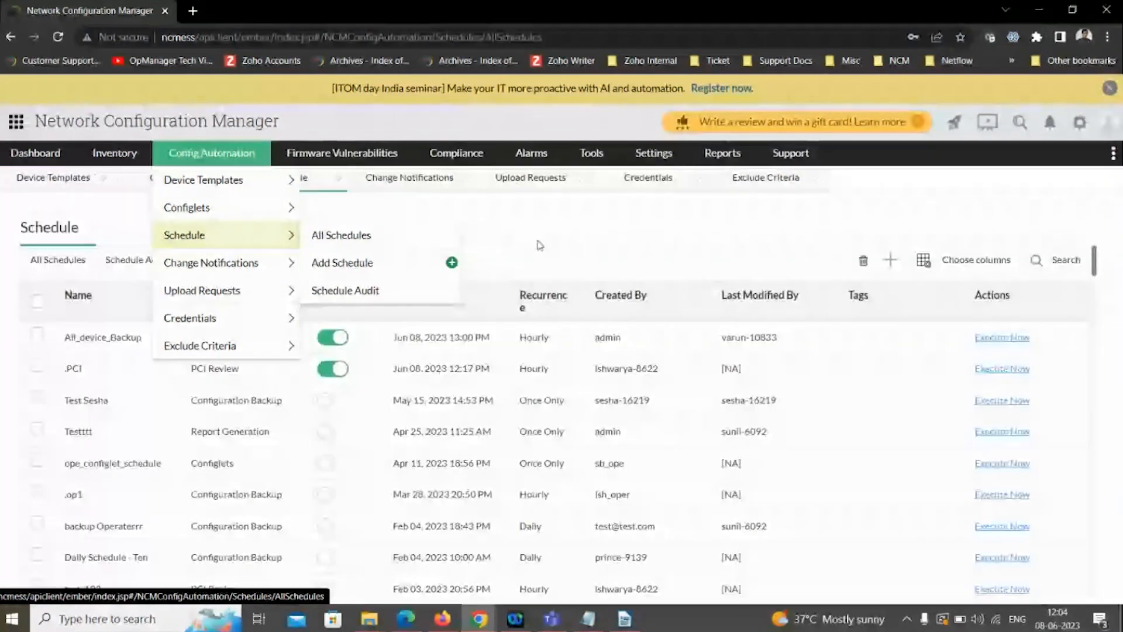
left_click(886, 268)
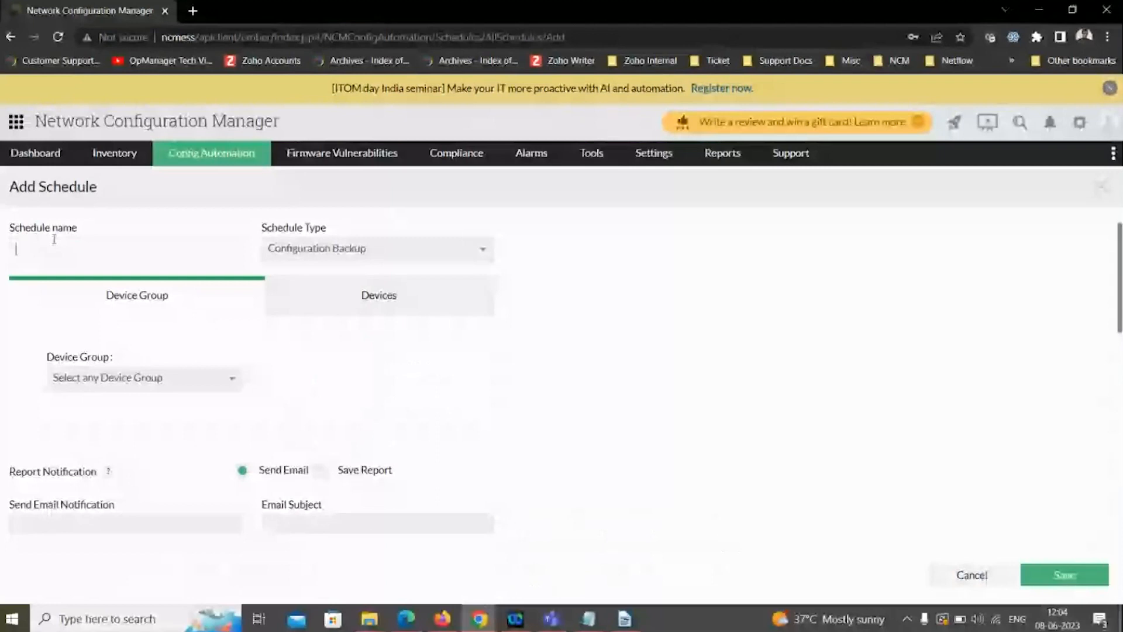
type("backup")
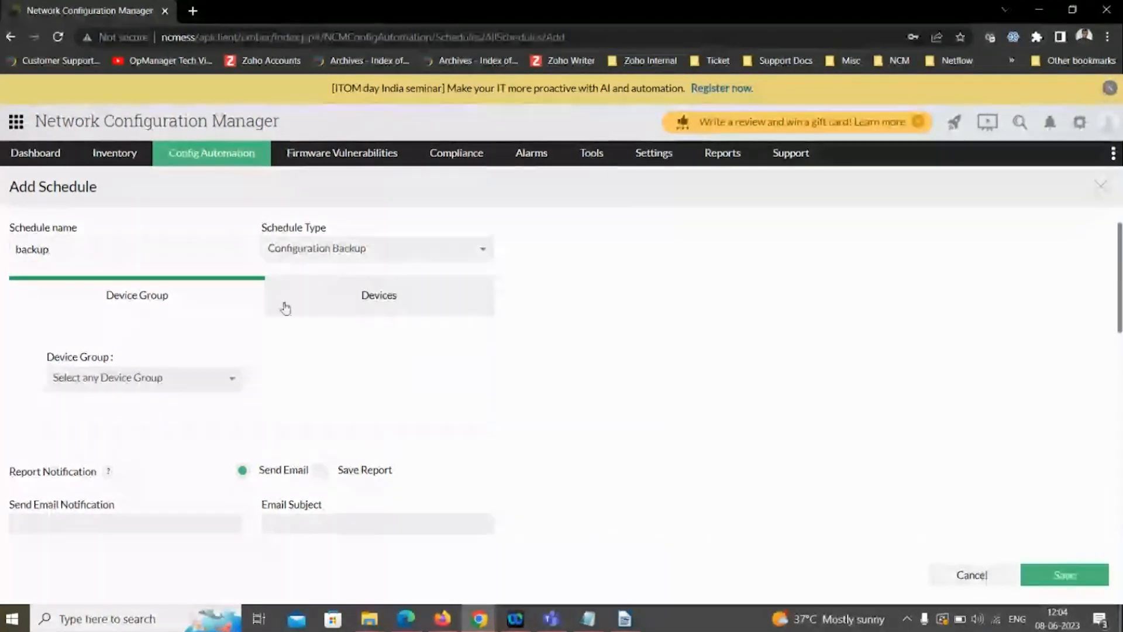
left_click(200, 380)
left_click(99, 522)
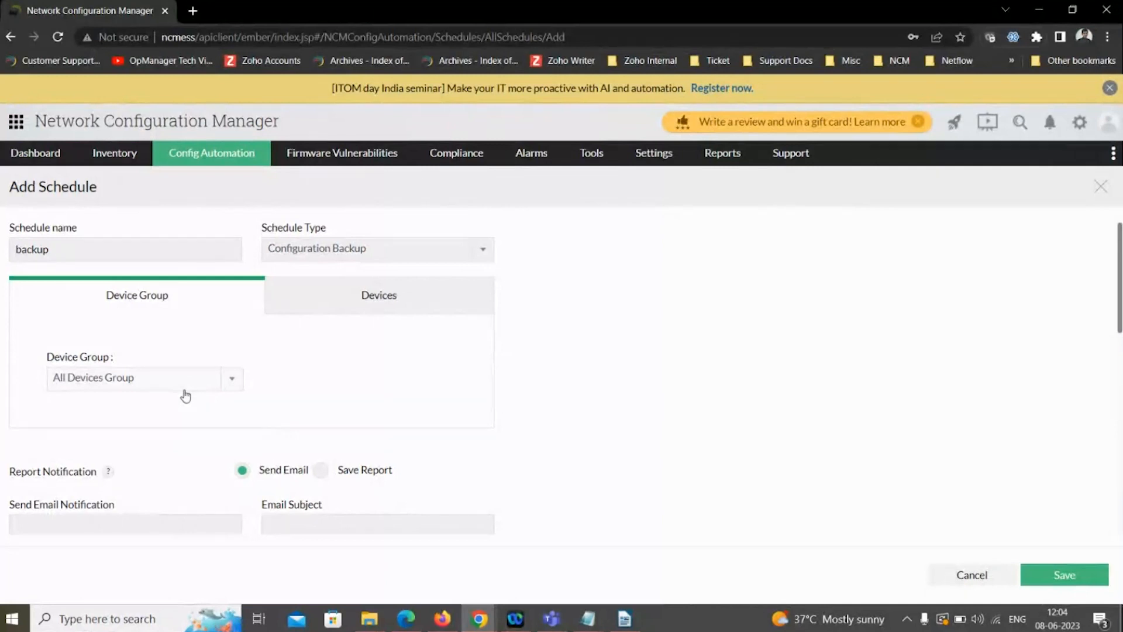
scroll(106, 378, "down", 3)
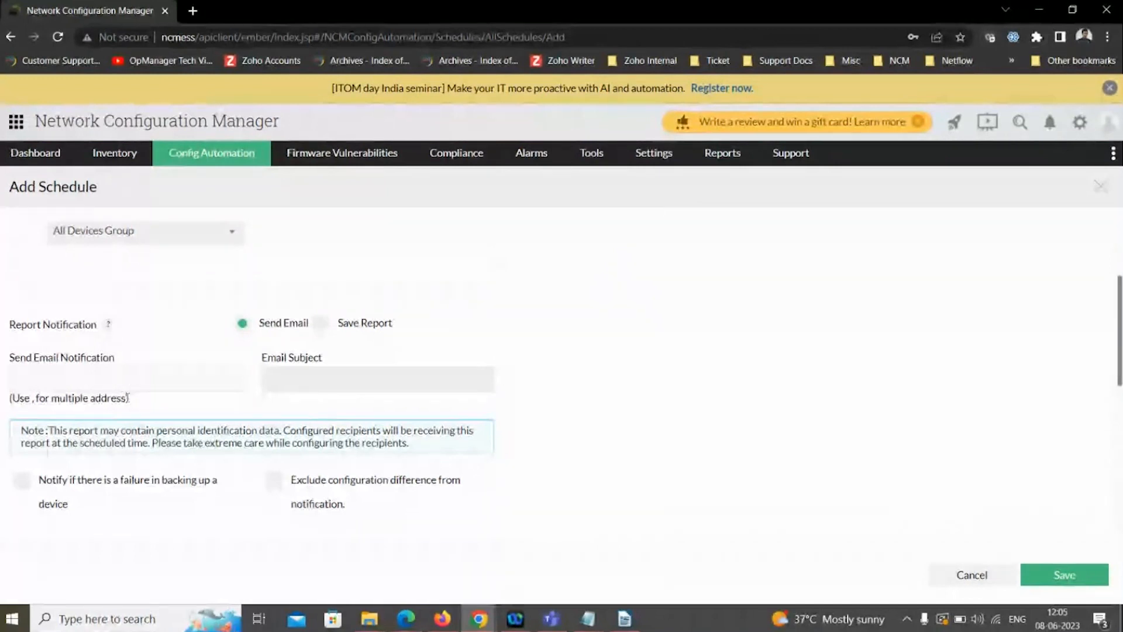
scroll(91, 417, "down", 5)
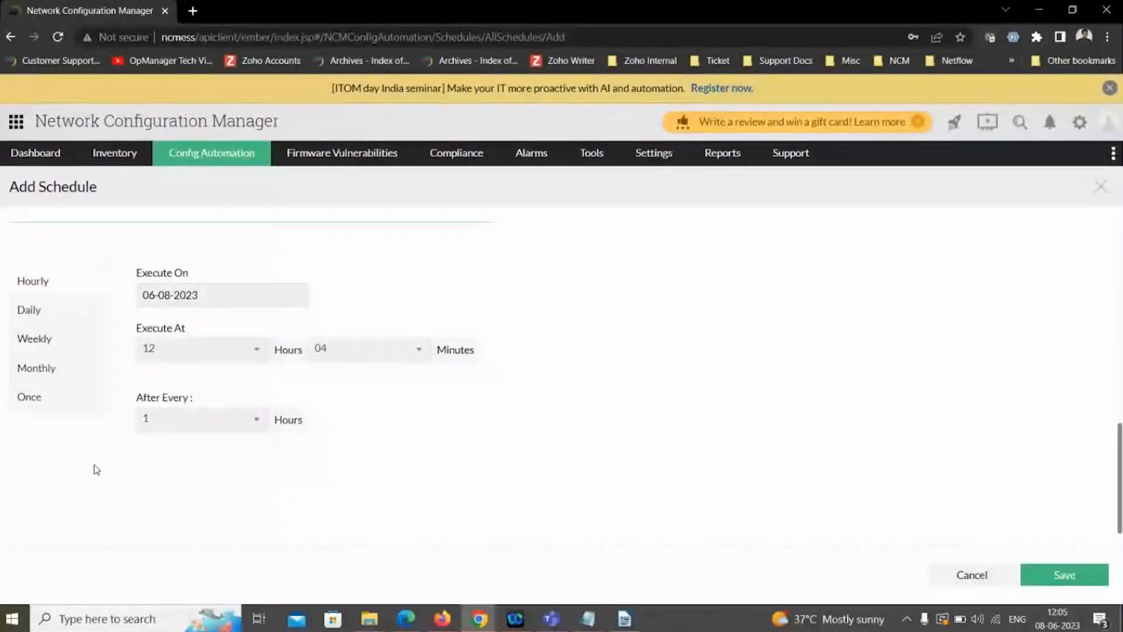
scroll(97, 469, "up", 5)
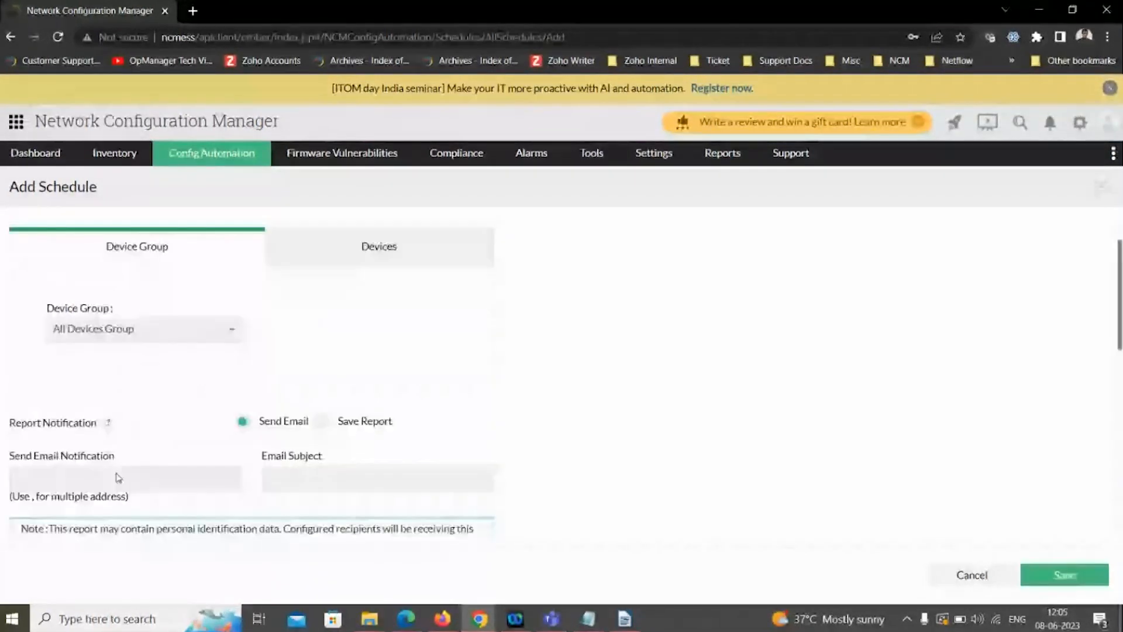
scroll(117, 476, "up", 1)
- Try the Report Generation and Device Discovery schedule types, reviewing the report choices and discovery settings
left_click(291, 252)
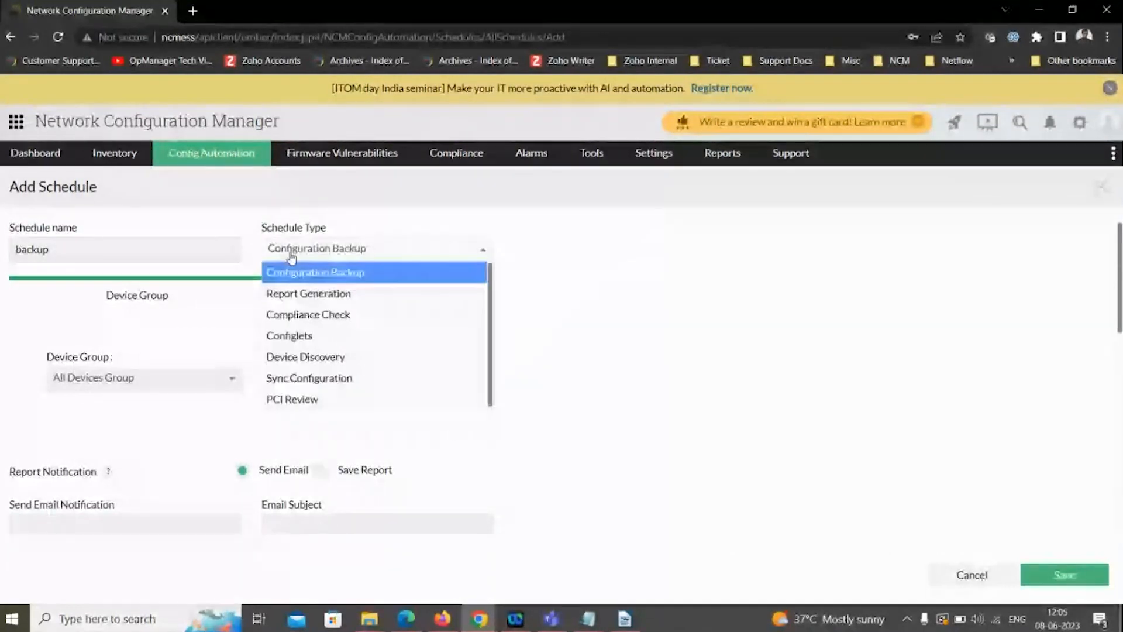
left_click(325, 294)
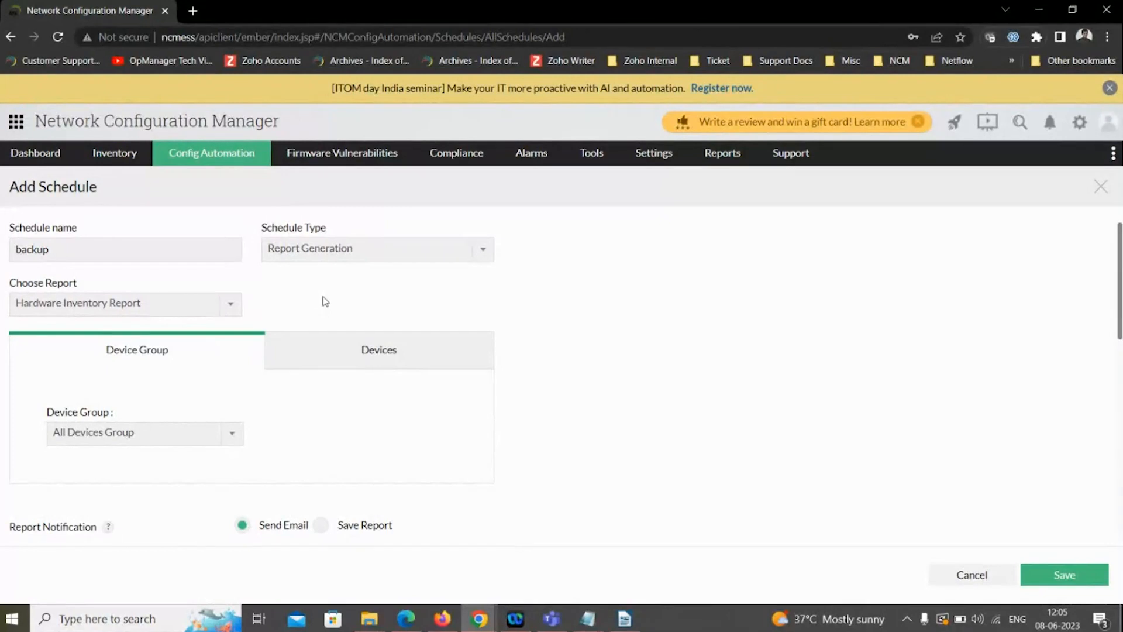
left_click(227, 306)
left_click(292, 313)
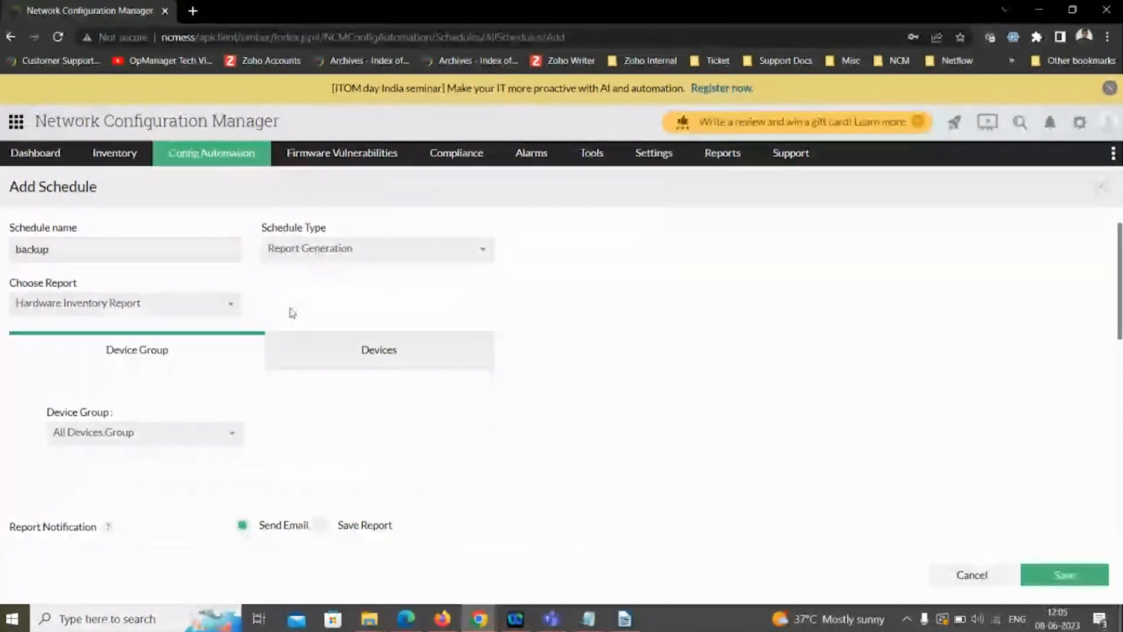
left_click(237, 309)
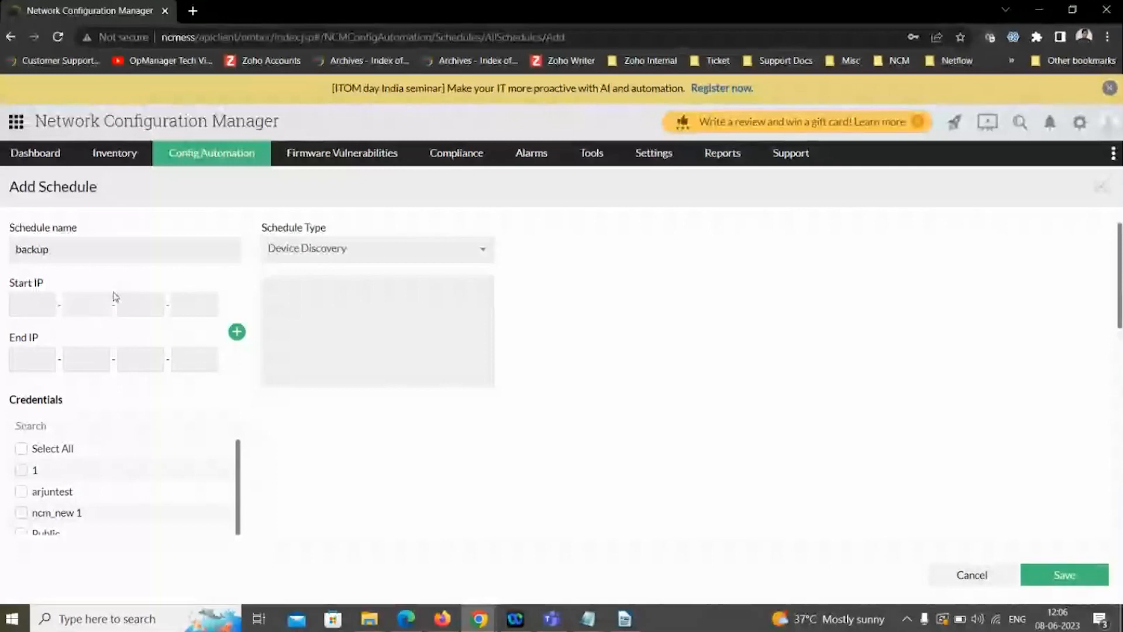
scroll(111, 325, "down", 1)
scroll(110, 325, "down", 1)
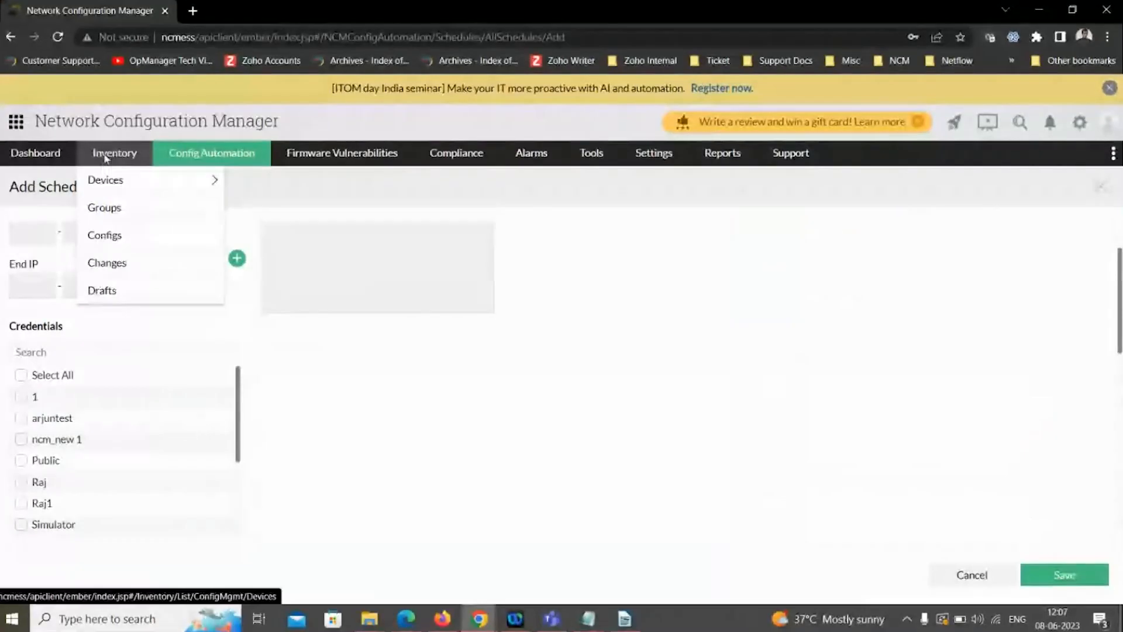
- Open the configuration search from the device inventory and search all configurations for "public"
left_click(106, 158)
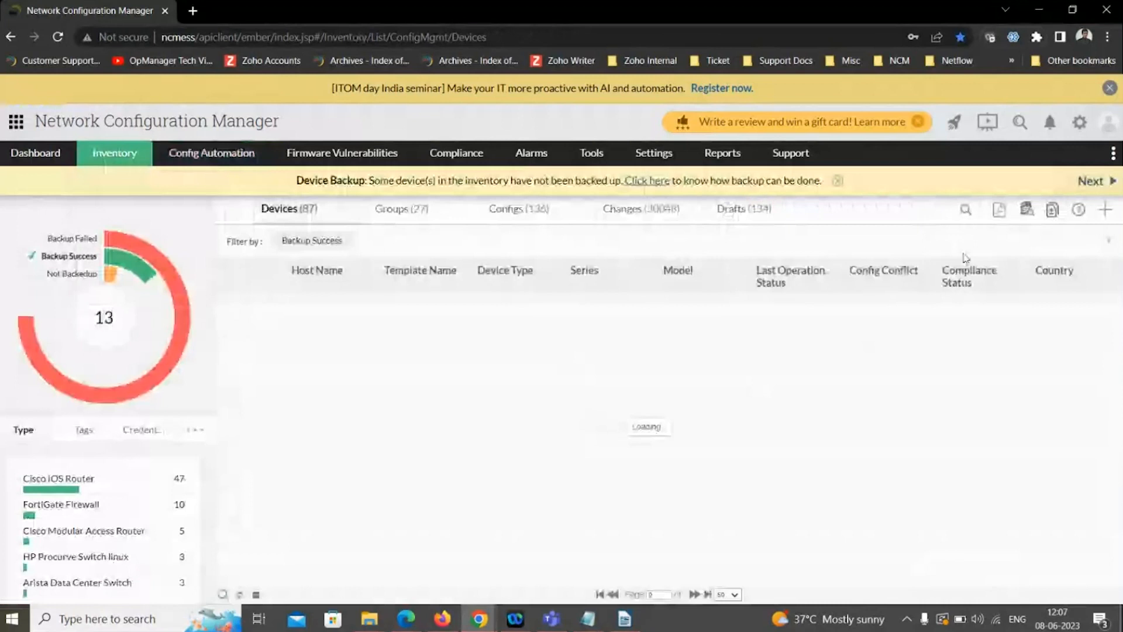
left_click(1027, 211)
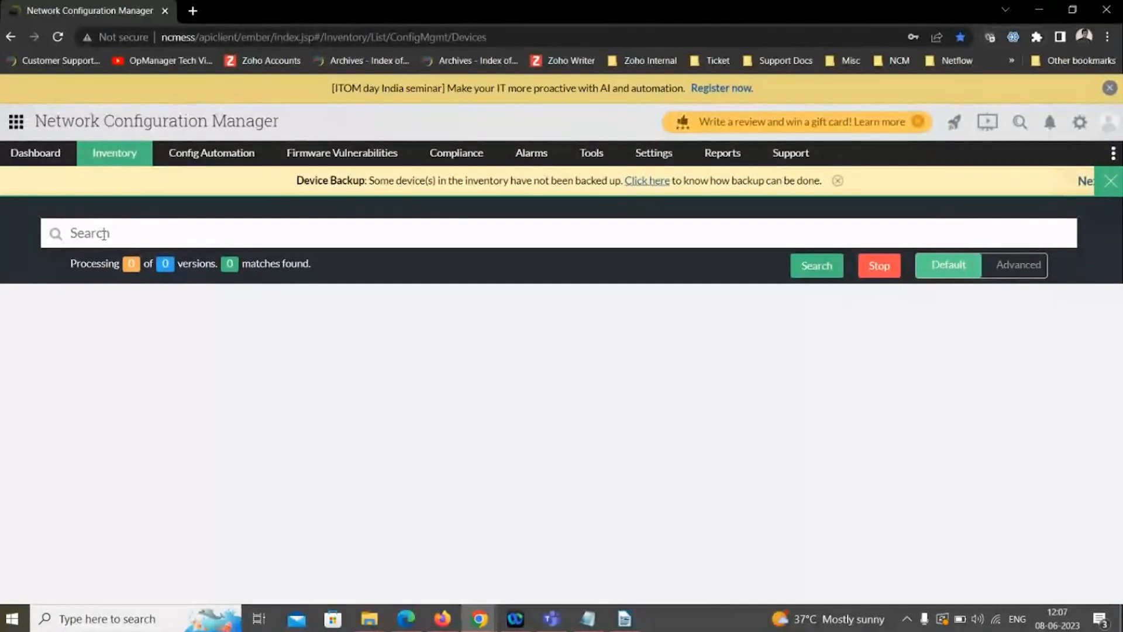
left_click(104, 234)
type("p")
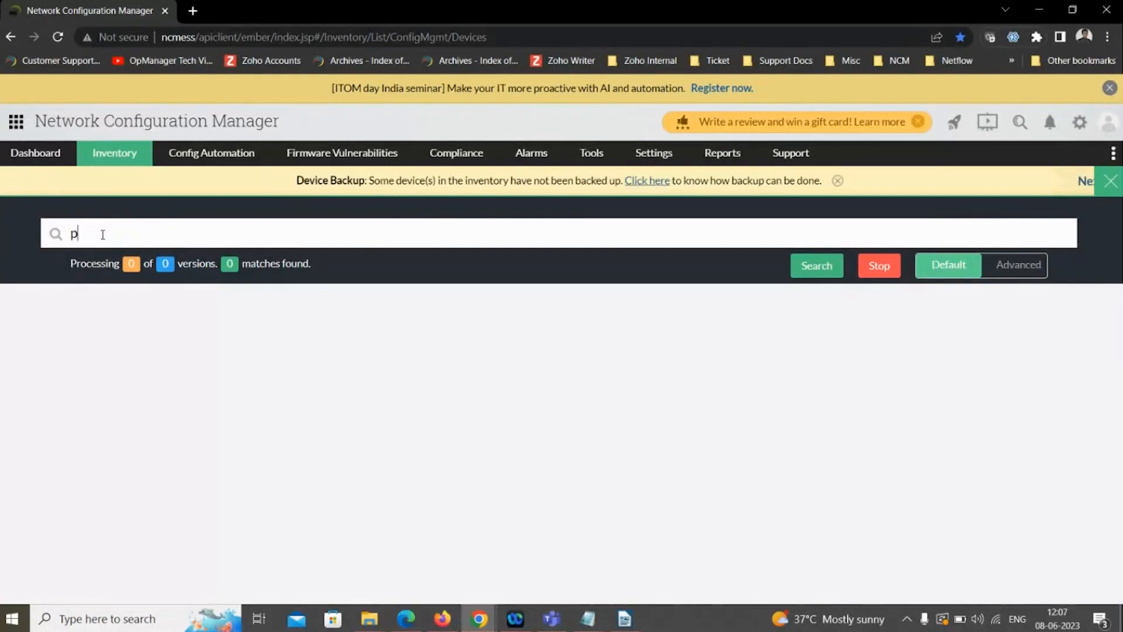
type("ublic")
left_click(817, 266)
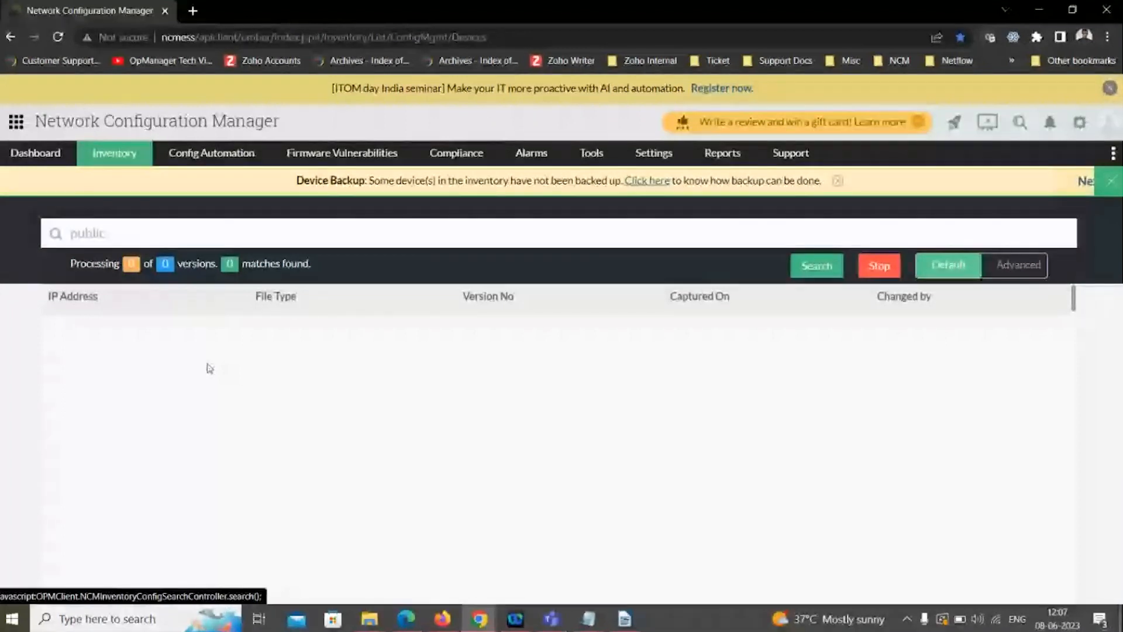
- Switch the configuration search to advanced mode, keep the first criterion as "contains", add a second criterion row, and review its and/or options
left_click(1001, 263)
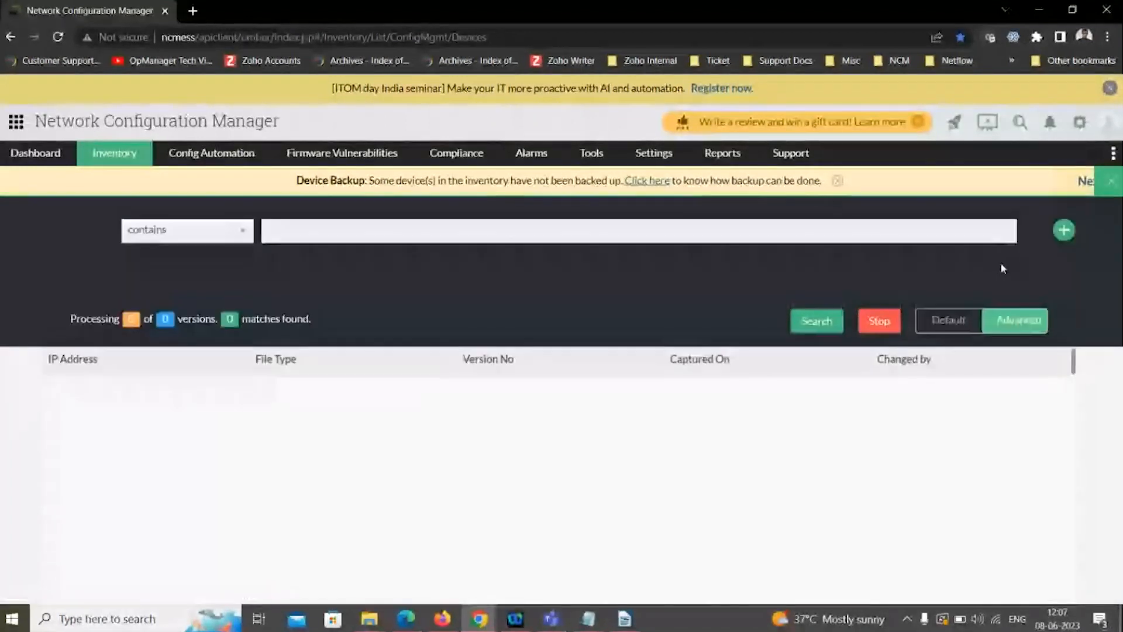
left_click(210, 234)
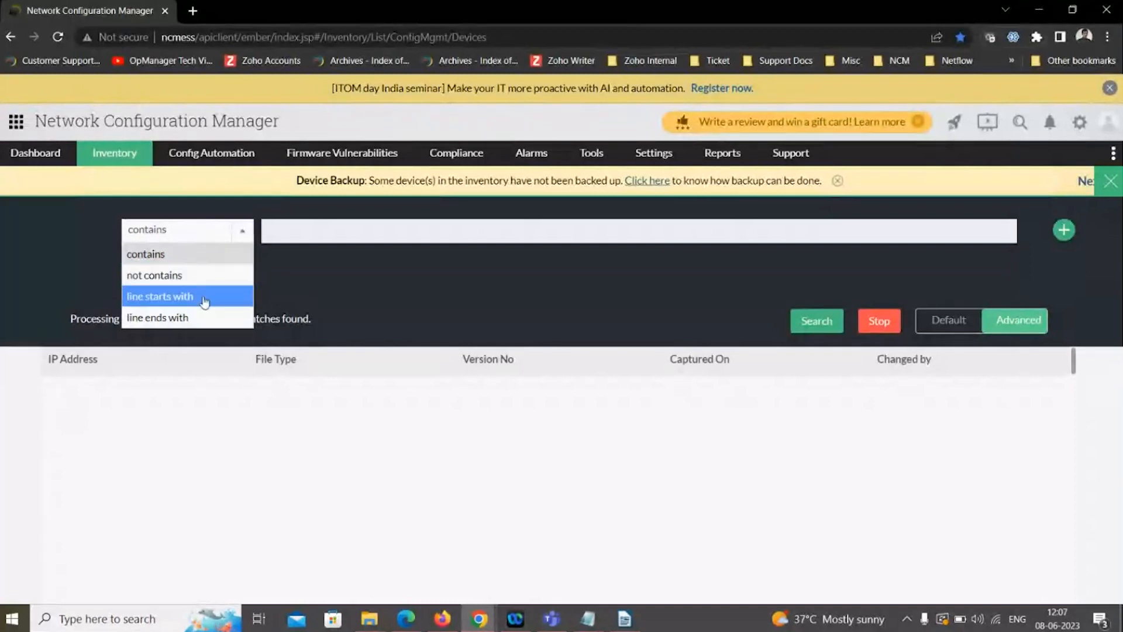
left_click(202, 255)
left_click(100, 272)
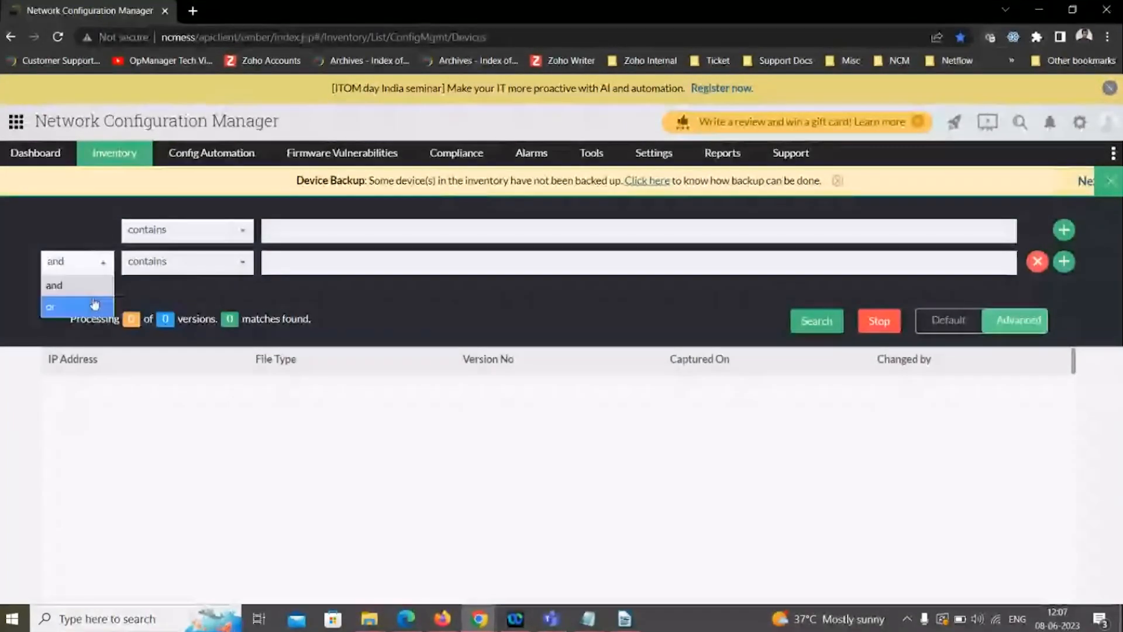
- Set the advanced search criteria to contains "public" and contains "private"
left_click(311, 227)
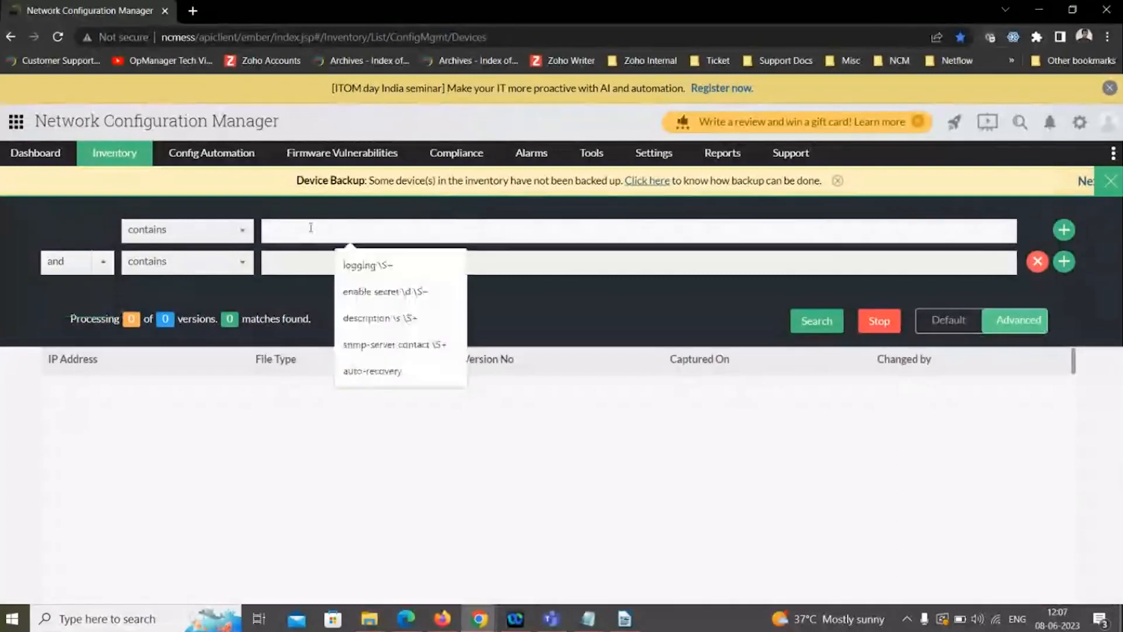
type("public")
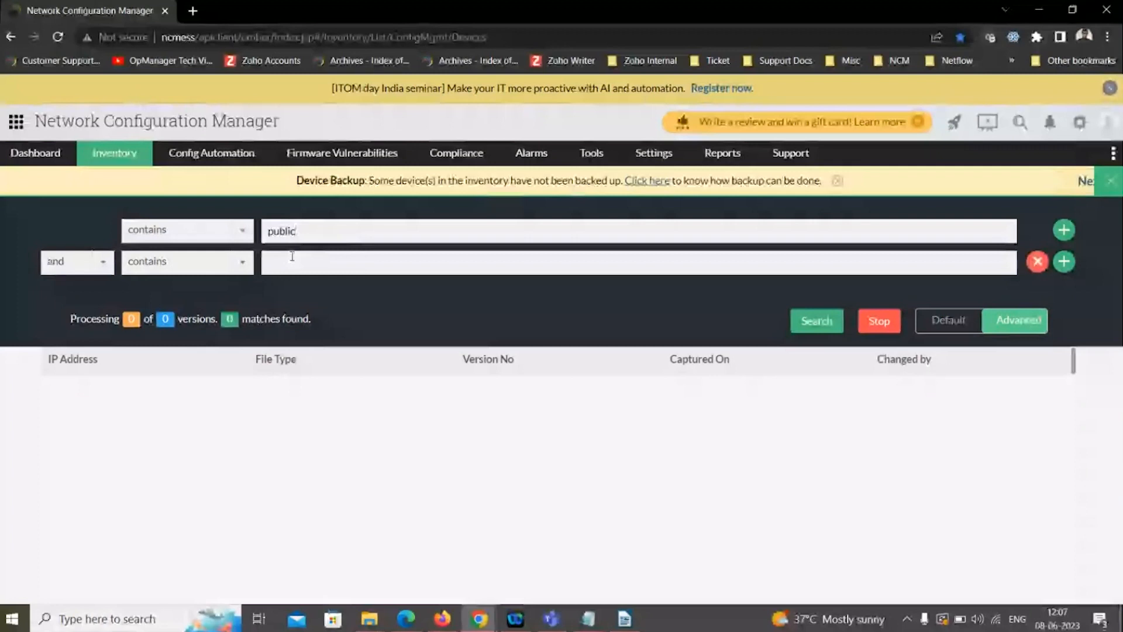
left_click(291, 257)
type("private")
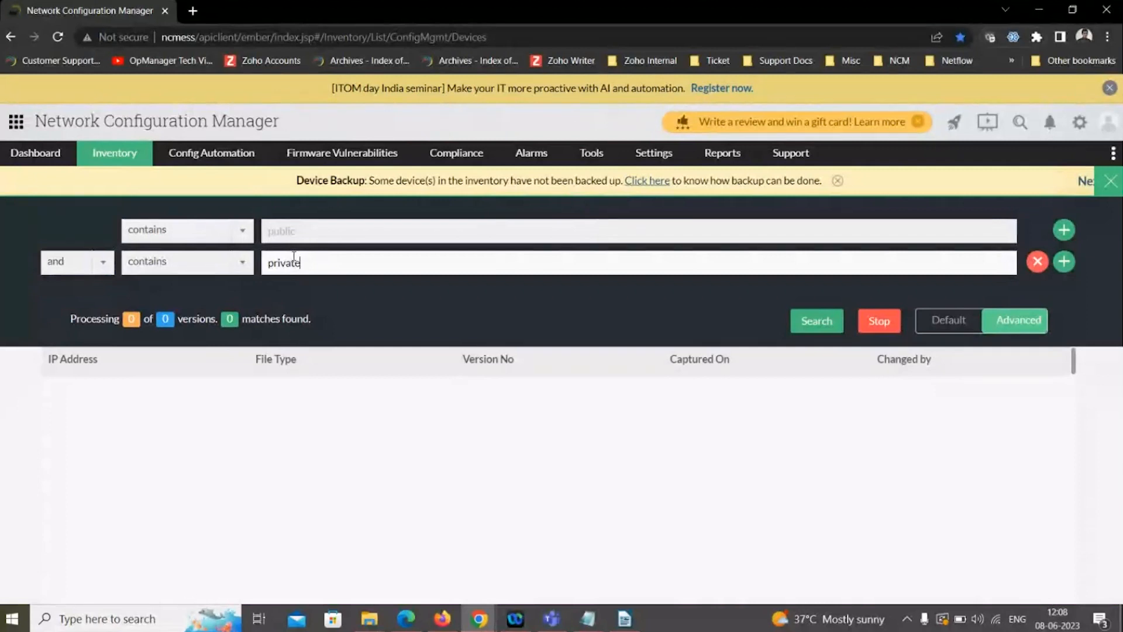
- Switch to the slide presentation and advance to the "Exclude criteria in NCM" slide
key("alt+Tab")
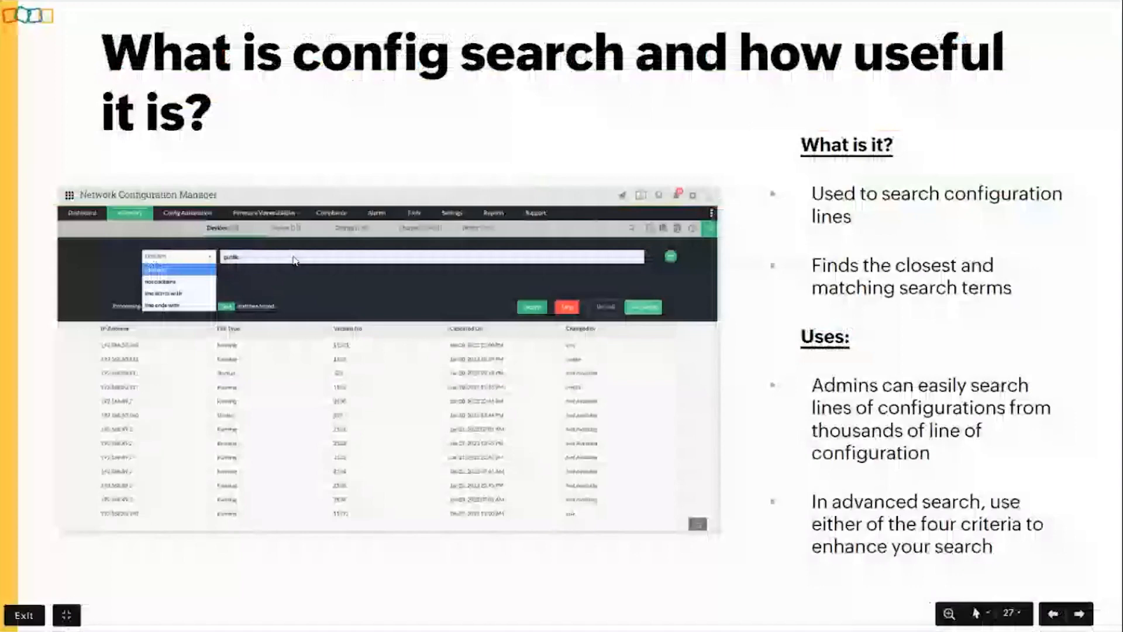
key("Right")
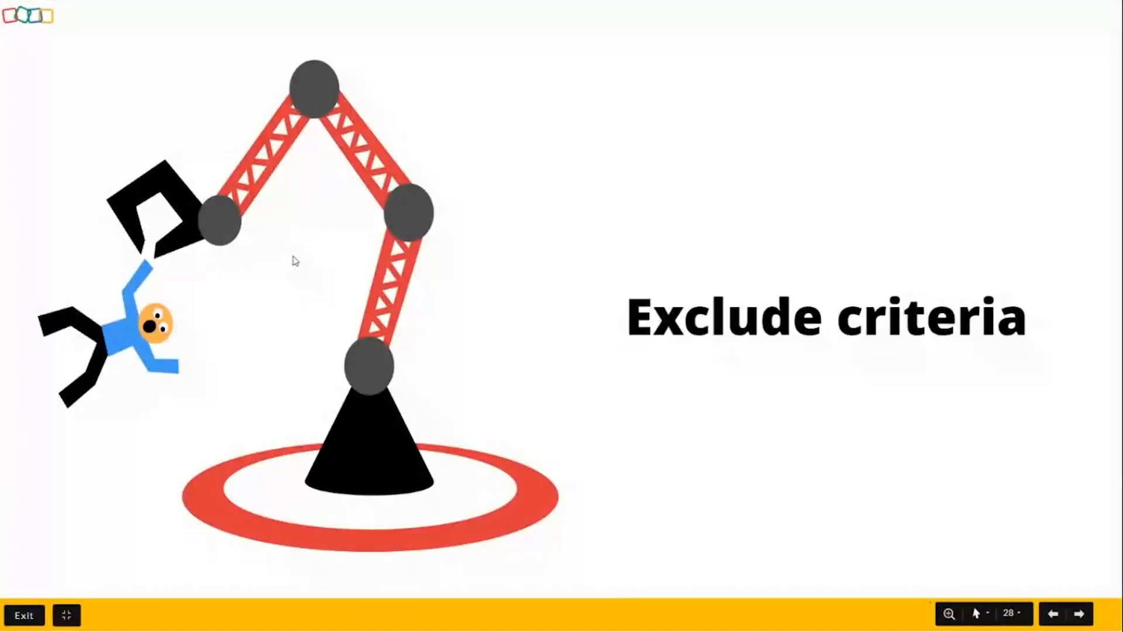
key("Right")
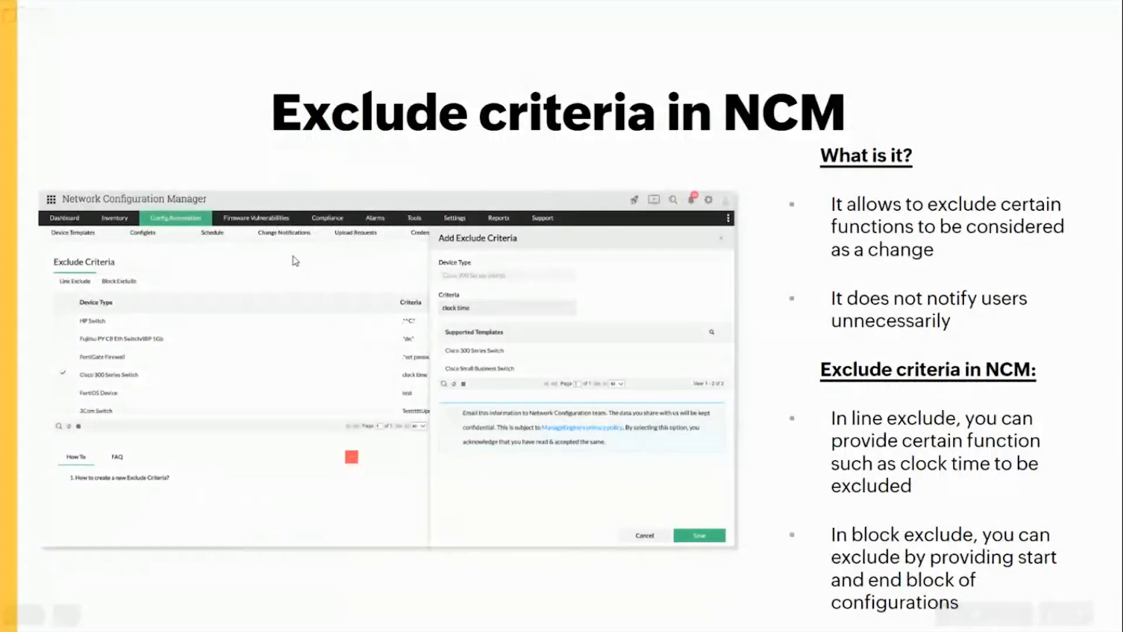
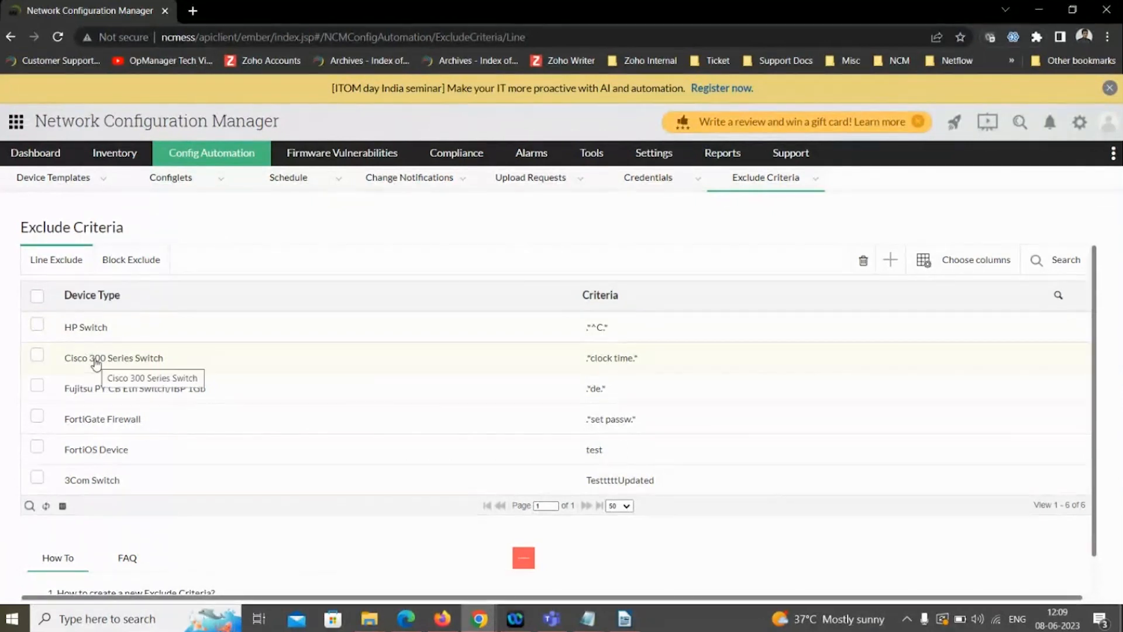
- View the line exclude criteria of the Cisco 300 Series Switch and the block exclude criteria of Cisco 140
left_click(96, 362)
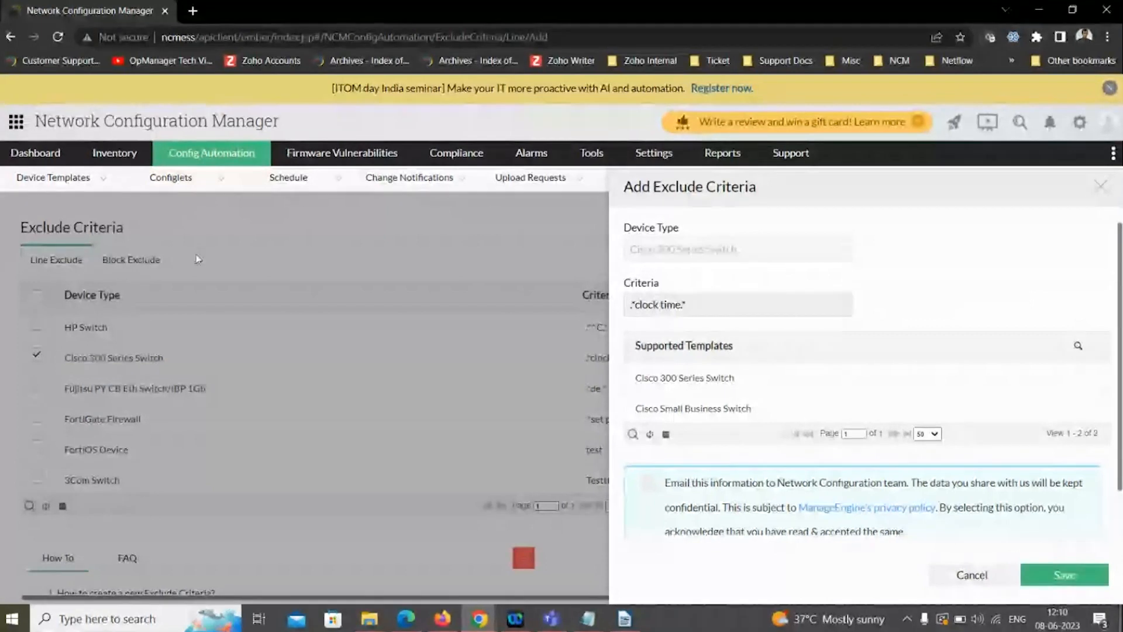
left_click(156, 264)
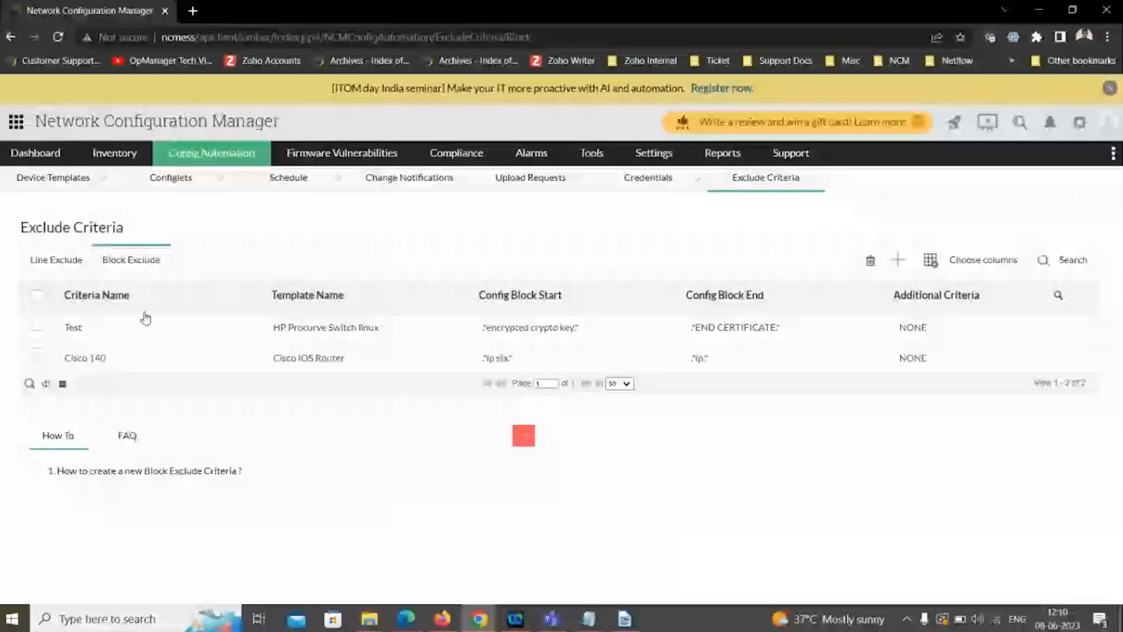
left_click(138, 357)
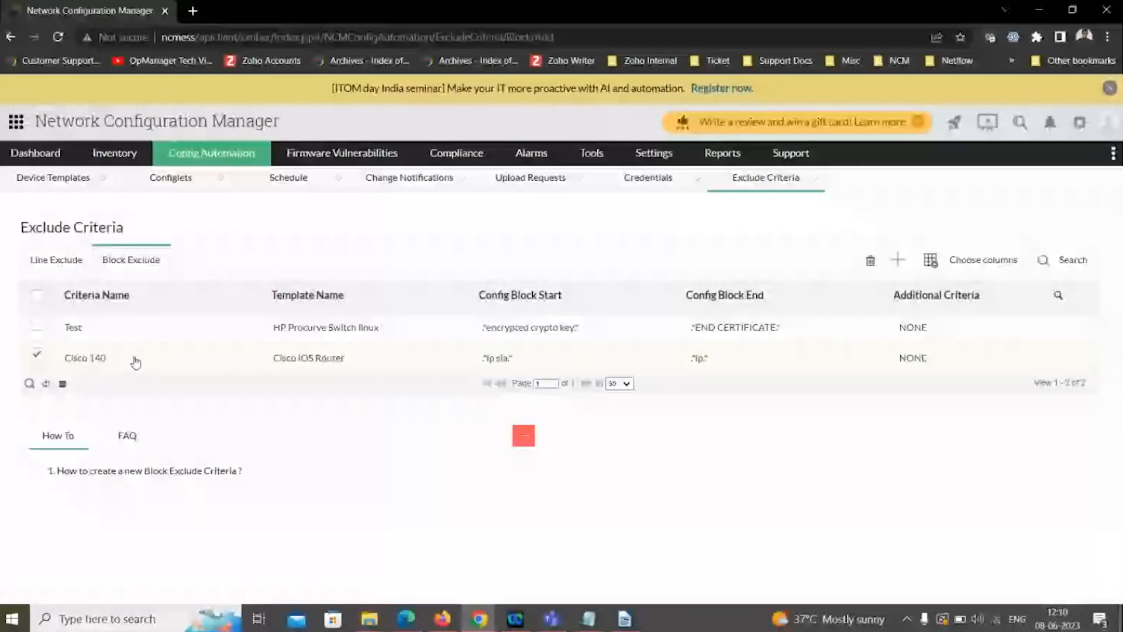
left_click(135, 361)
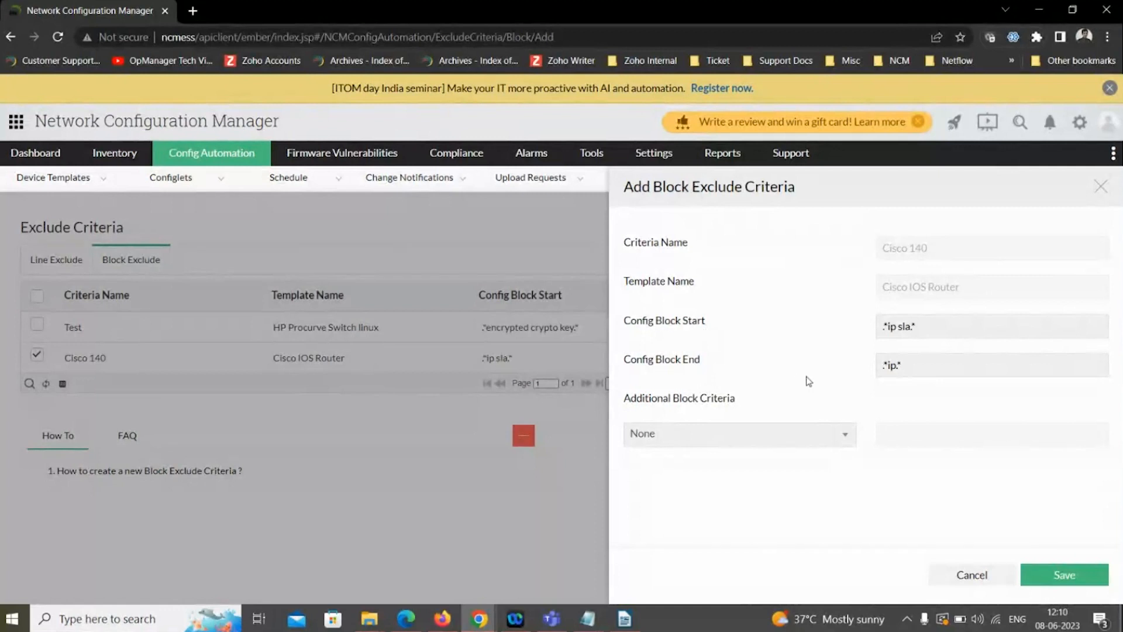
left_click(897, 366)
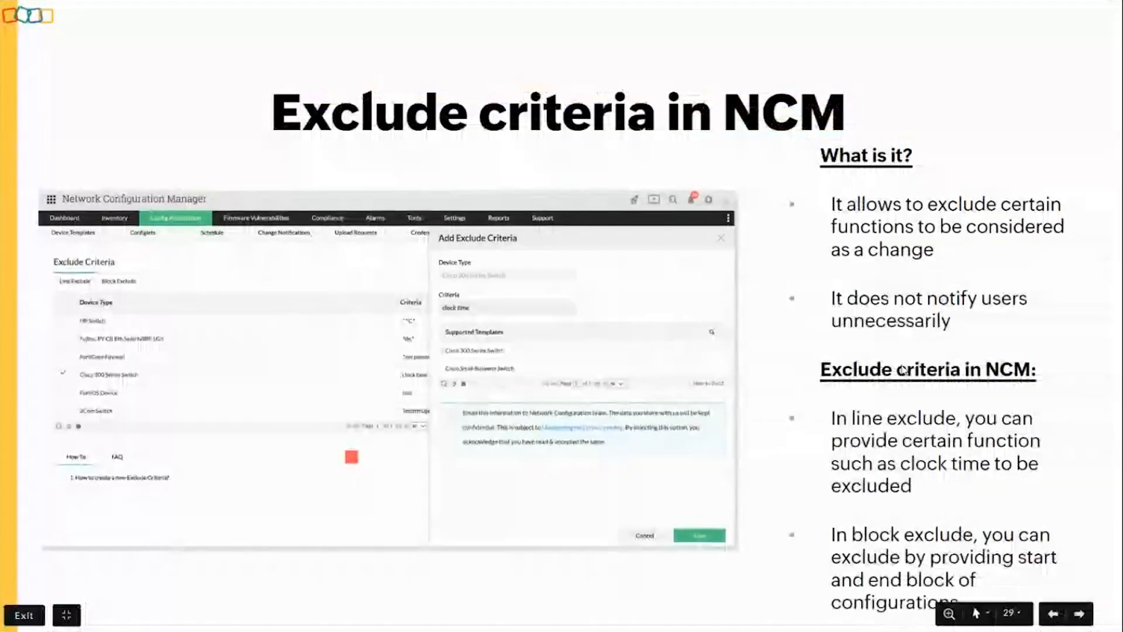
- Advance the slides through the "Alarms" section and review the active alarms in Network Configuration Manager
key("Right")
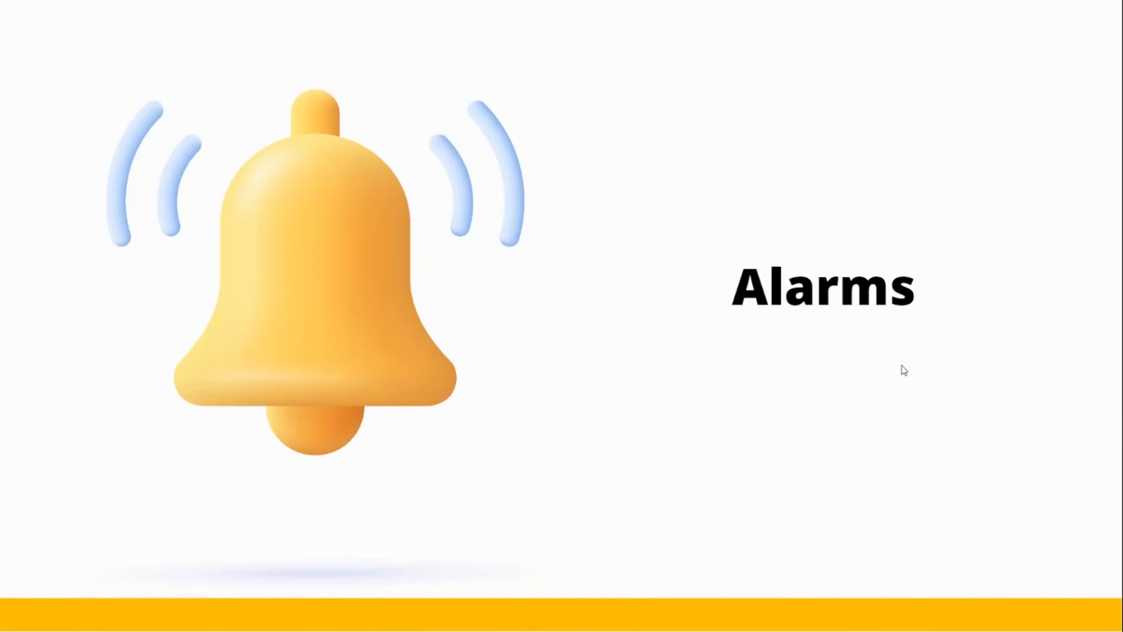
key("Right")
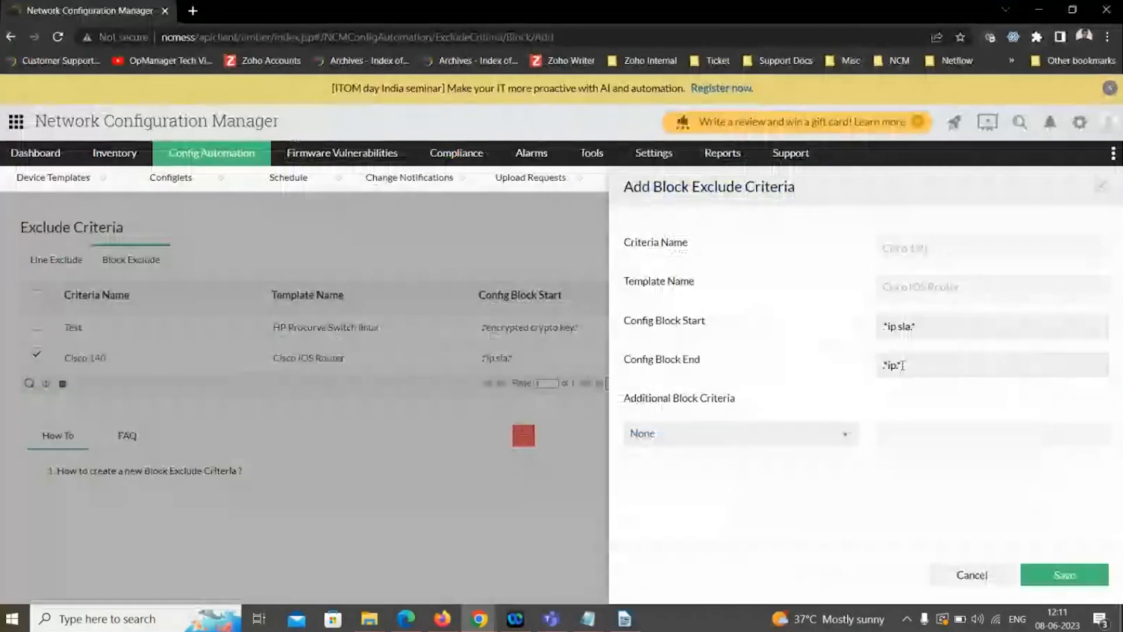
left_click(524, 160)
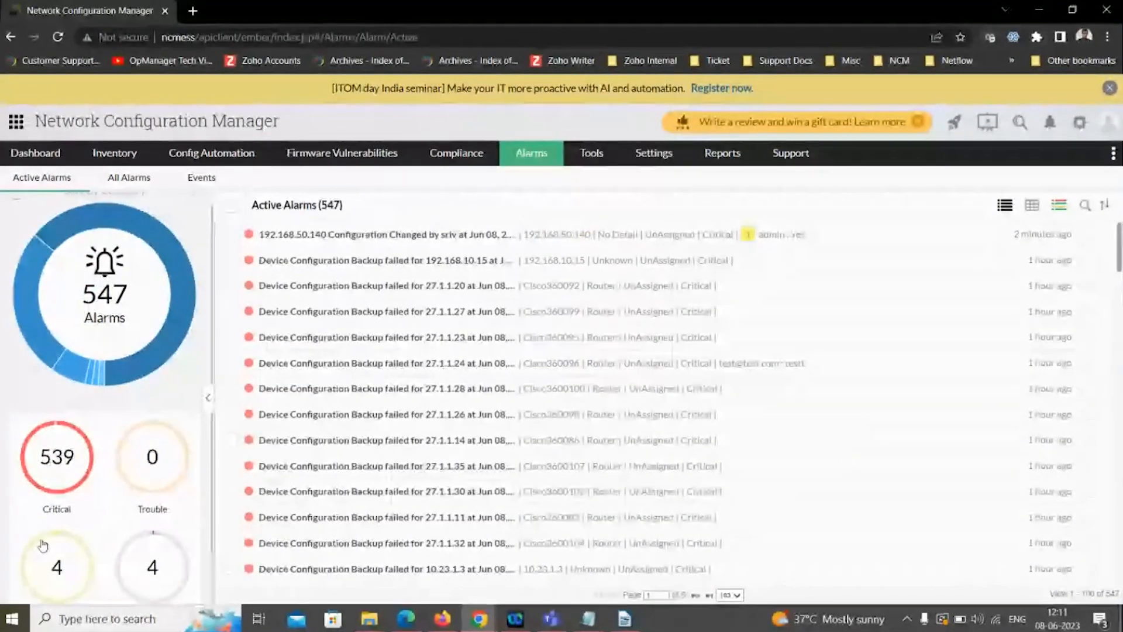
scroll(44, 550, "down", 2)
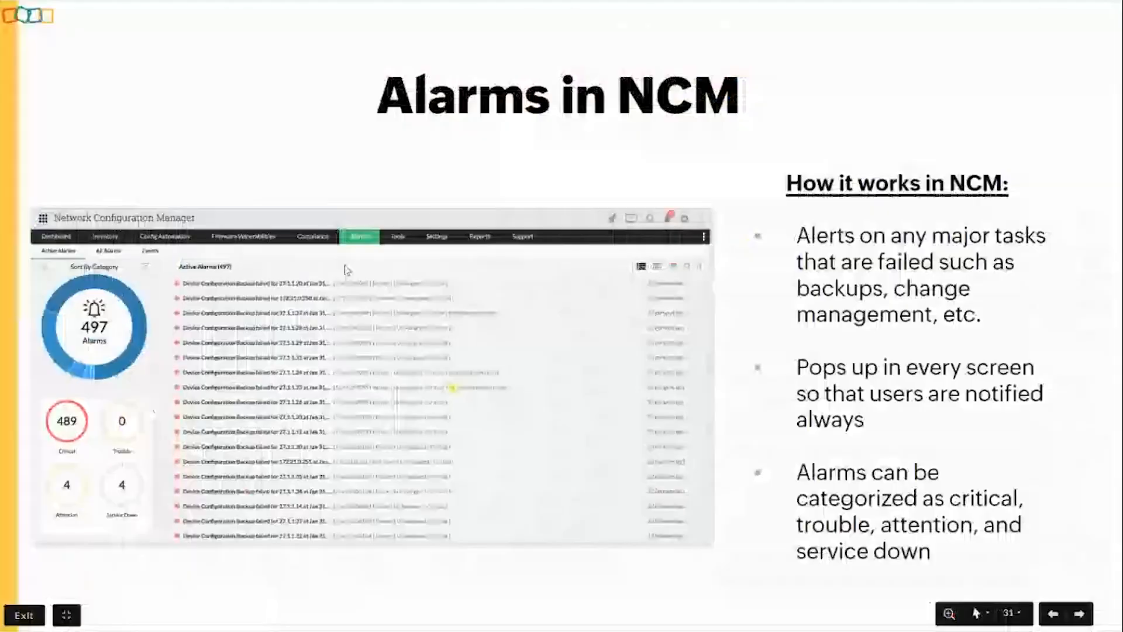
- Advance the slides to "Show commands in NCM" and open the form for adding a show command in the device management settings
key("Right")
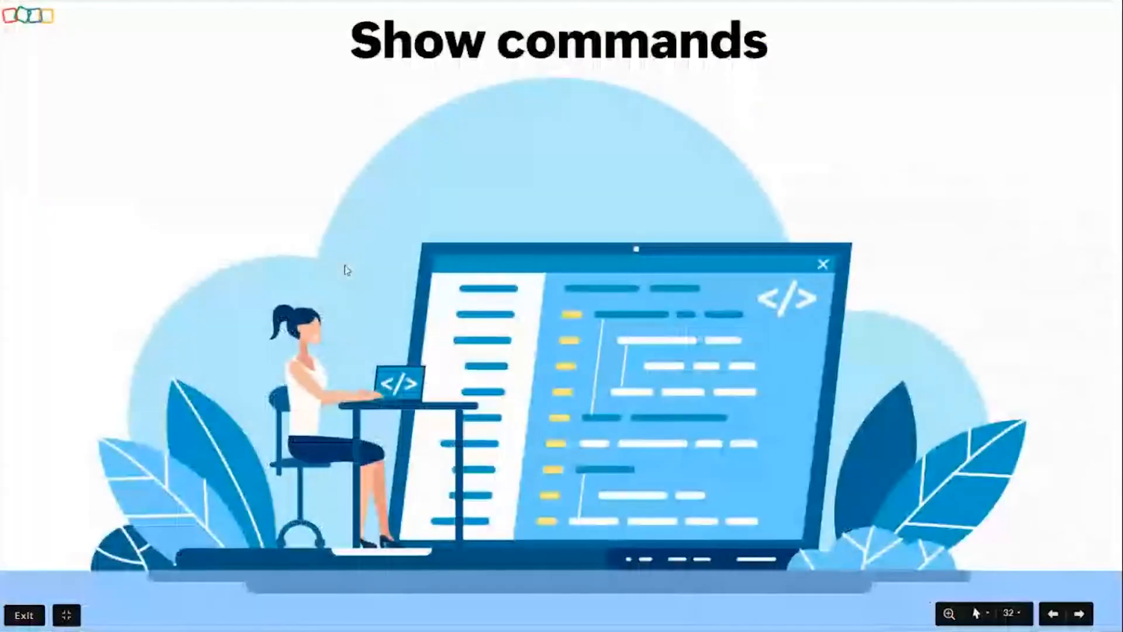
key("Right")
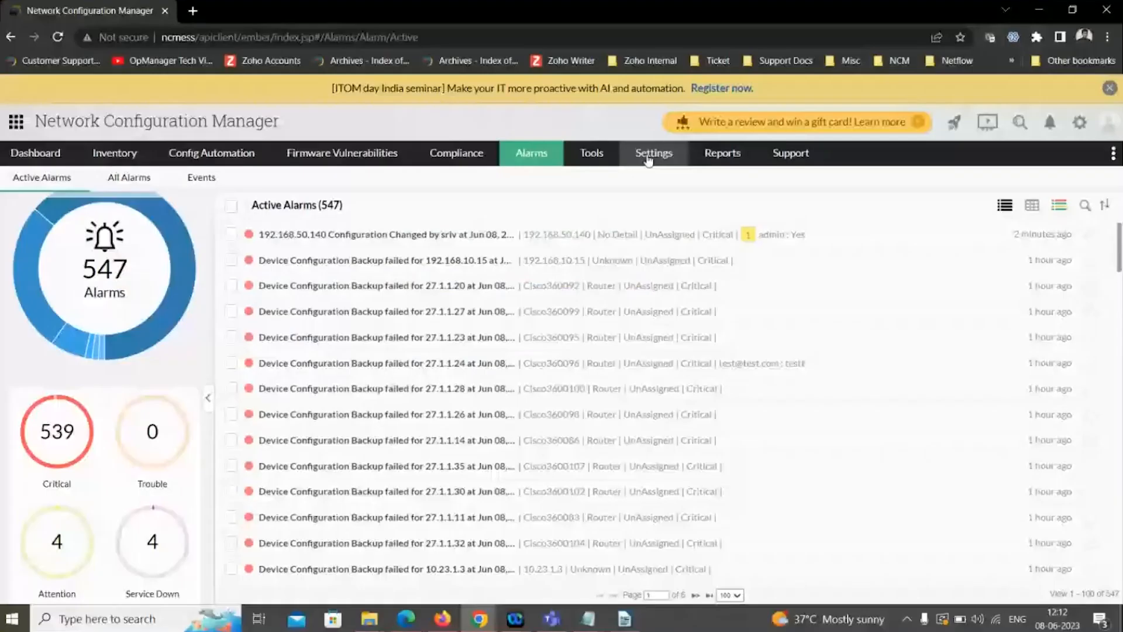
mouse_move(648, 160)
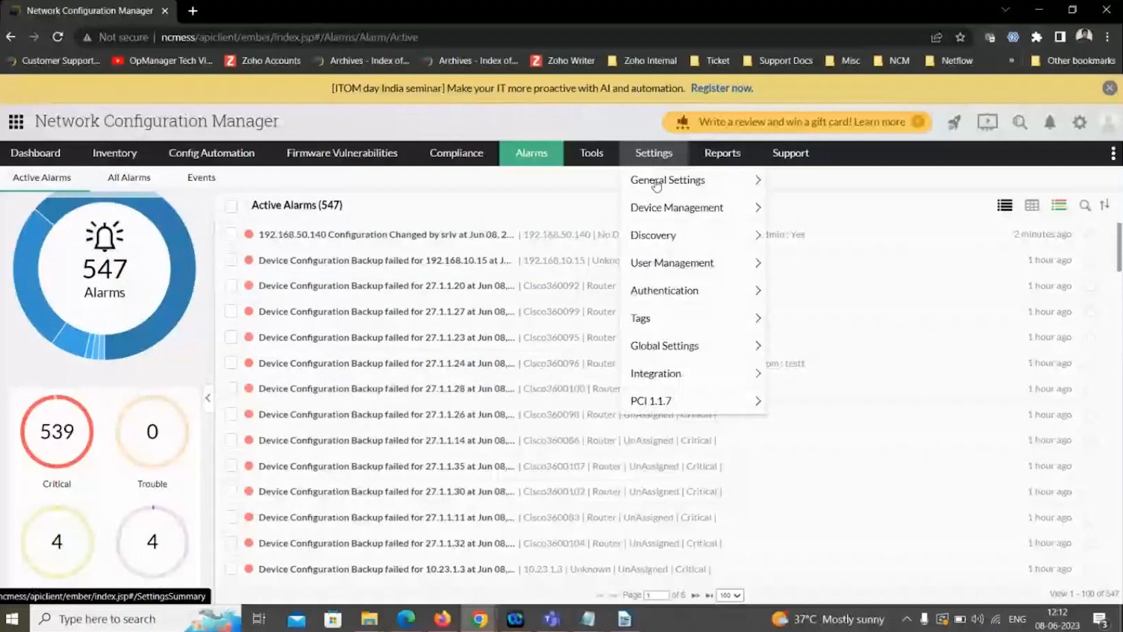
mouse_move(674, 211)
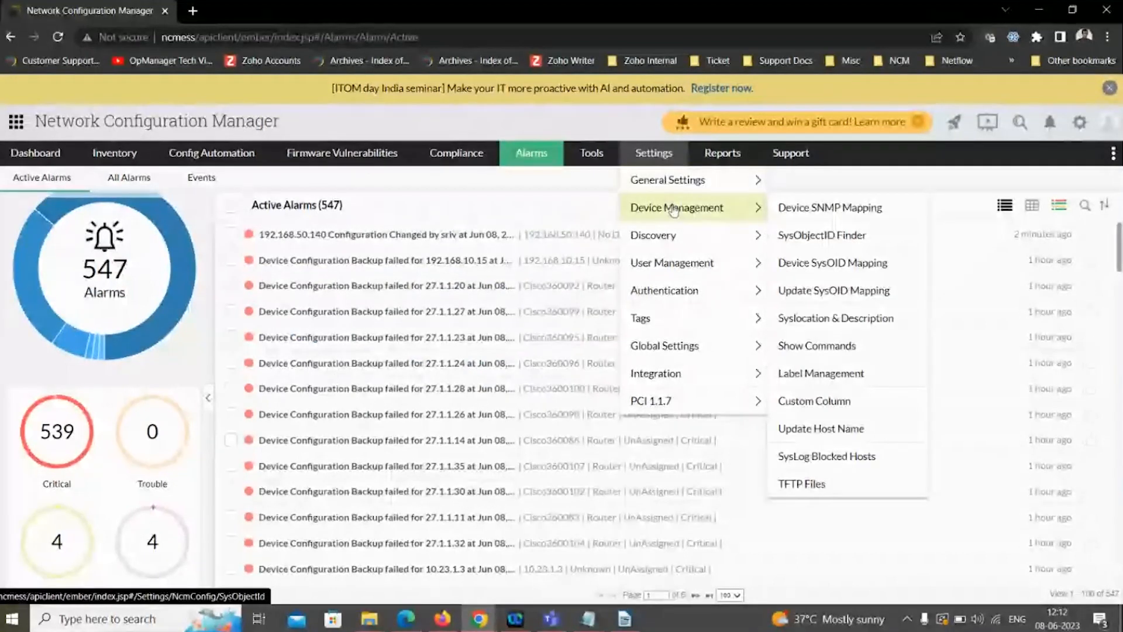
left_click(796, 346)
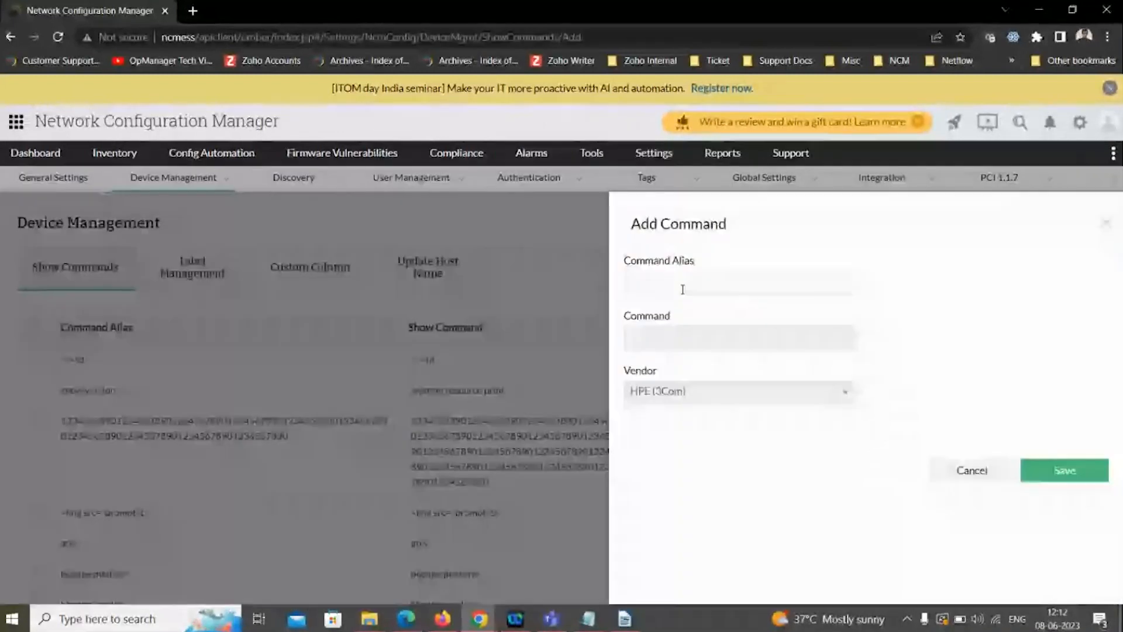
- Enter "show version" as the command in the new command form, view the vendor choices, and cancel the form
left_click(659, 342)
type("sho")
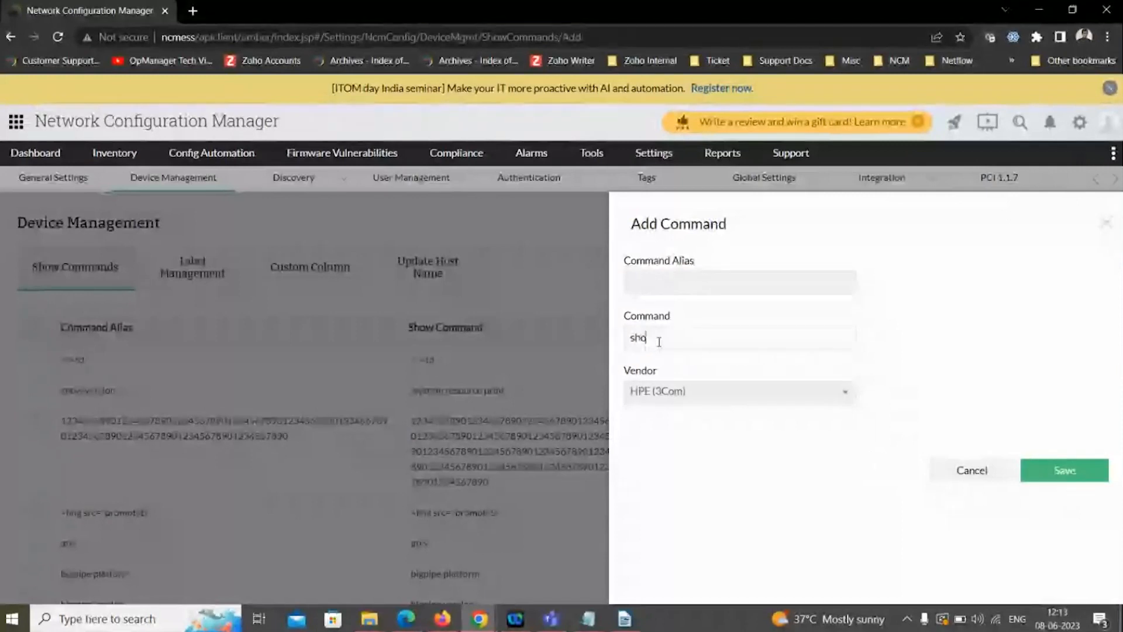
type("w version")
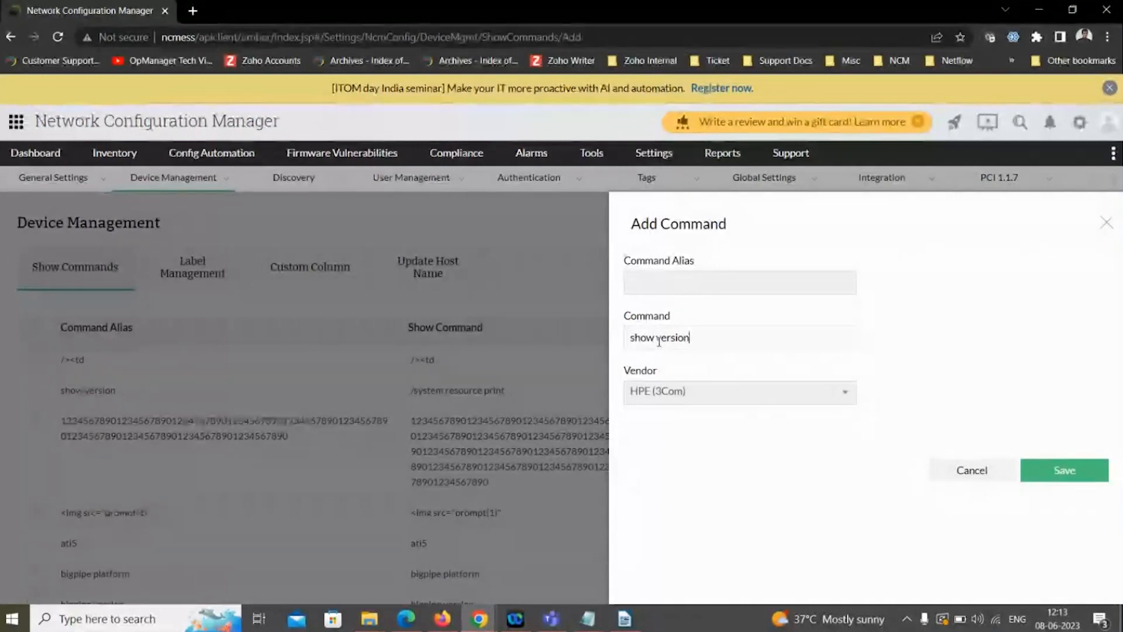
left_click(670, 396)
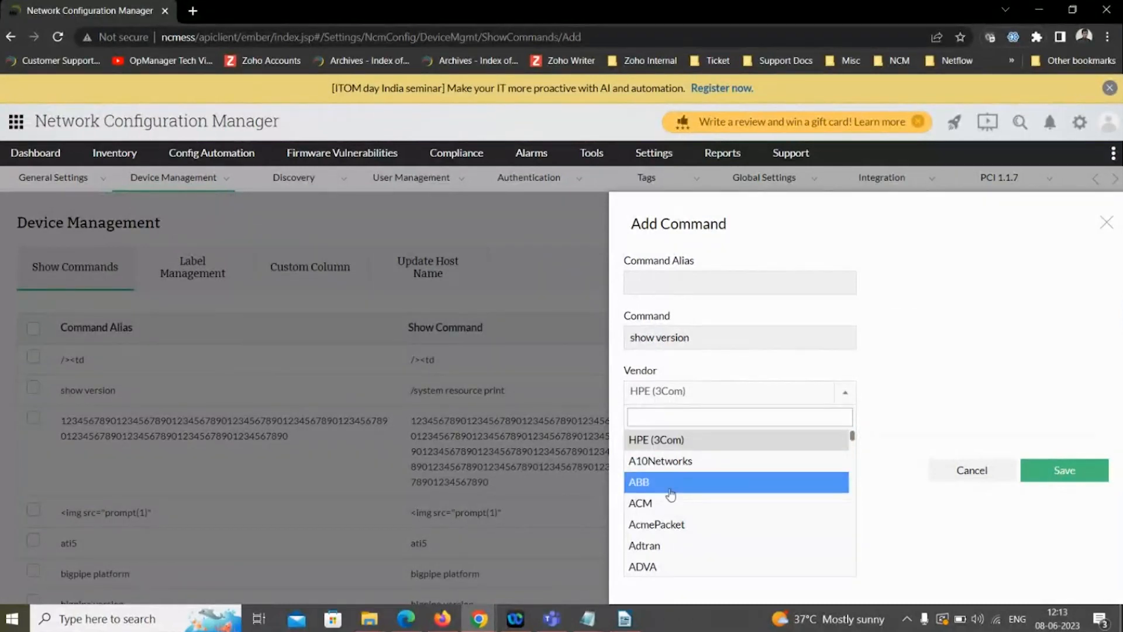
left_click(971, 392)
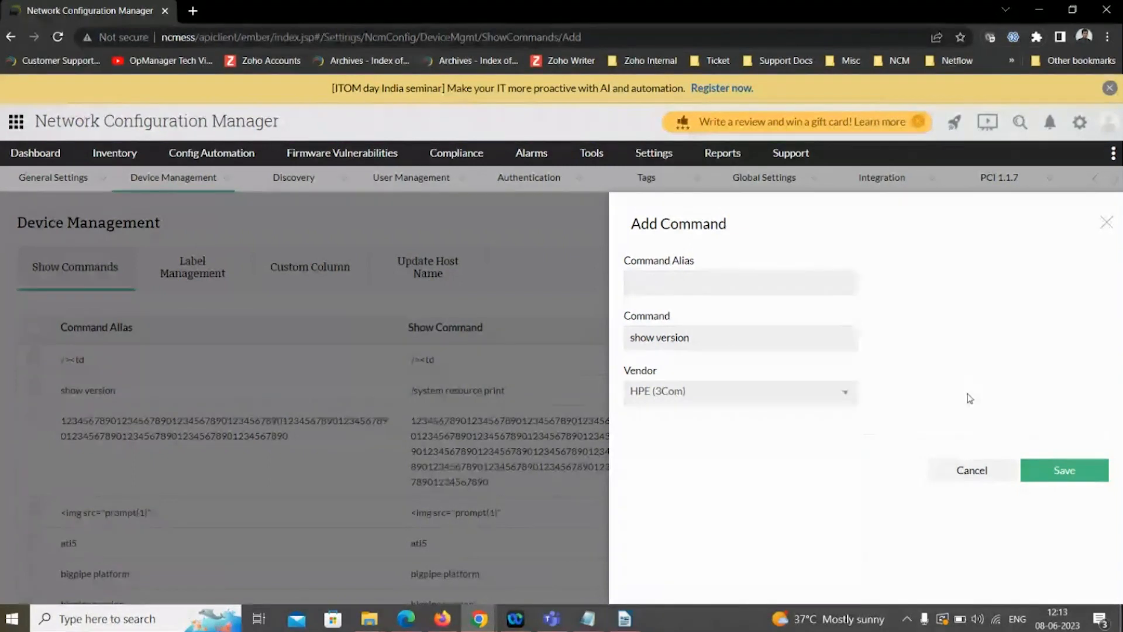
left_click(971, 471)
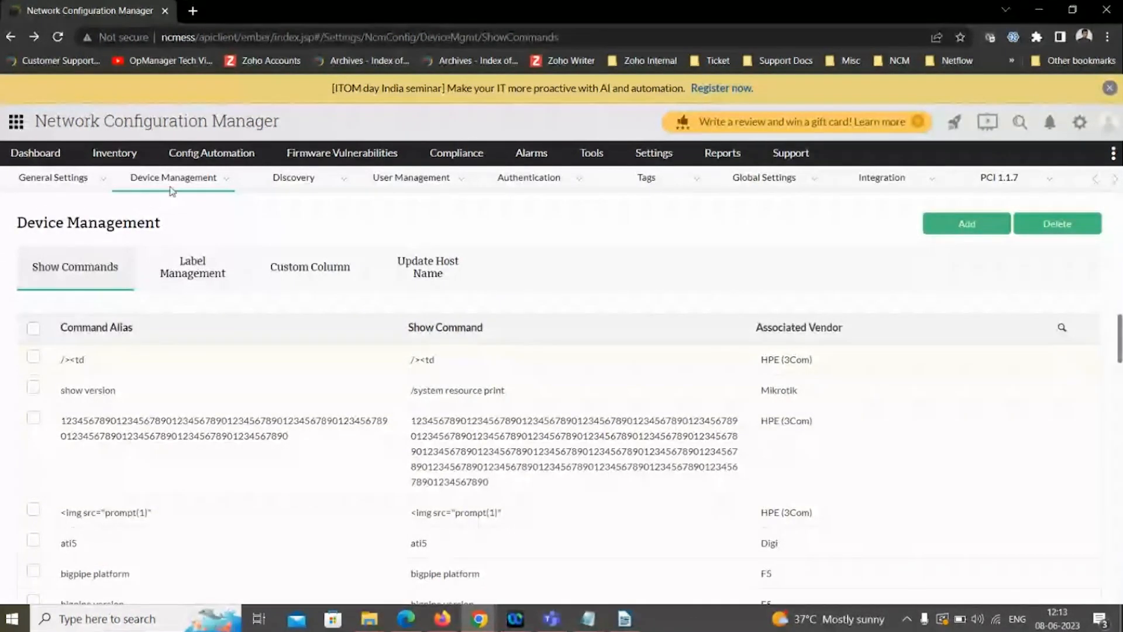
- Open the inventory device 192.168.50.131, execute its "show version" command, and export the output
left_click(123, 153)
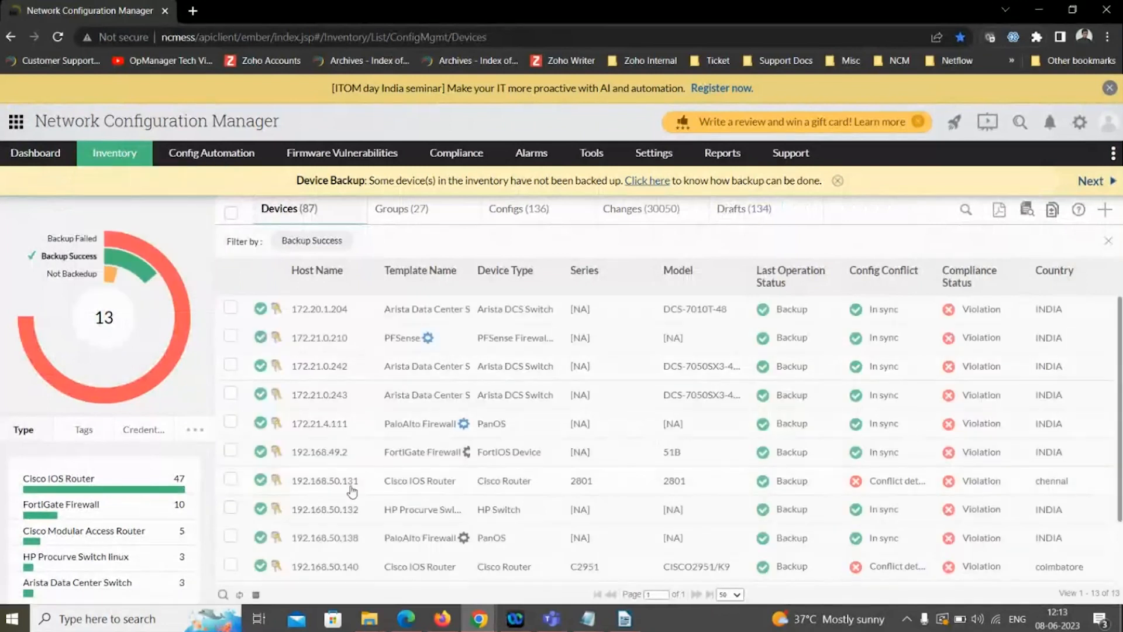
left_click(339, 488)
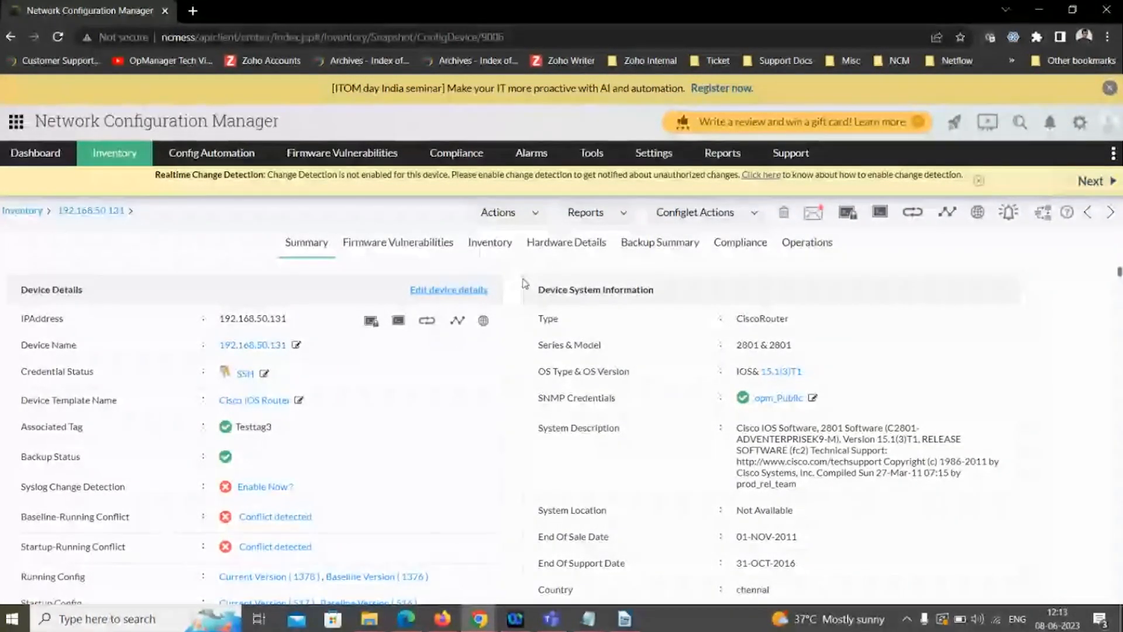
left_click(521, 217)
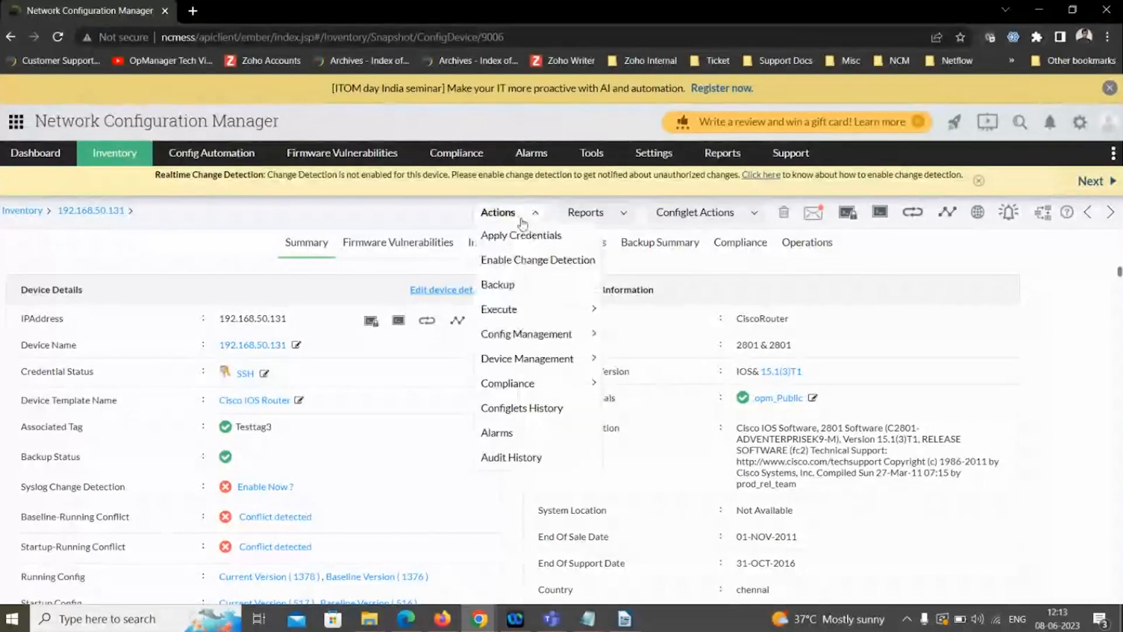
mouse_move(540, 313)
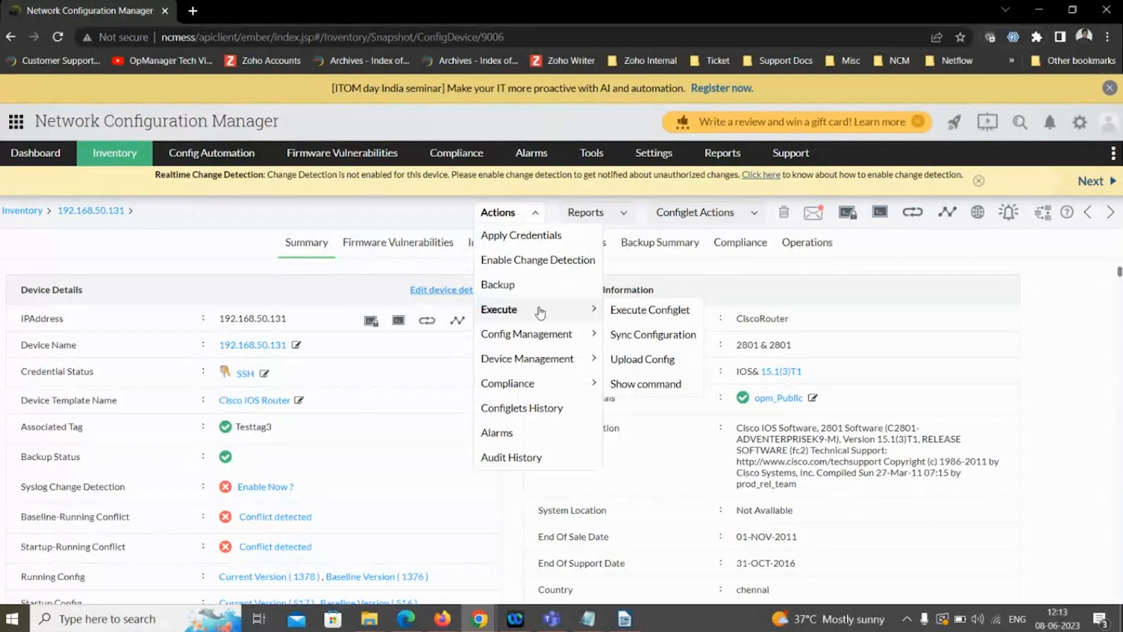
left_click(654, 384)
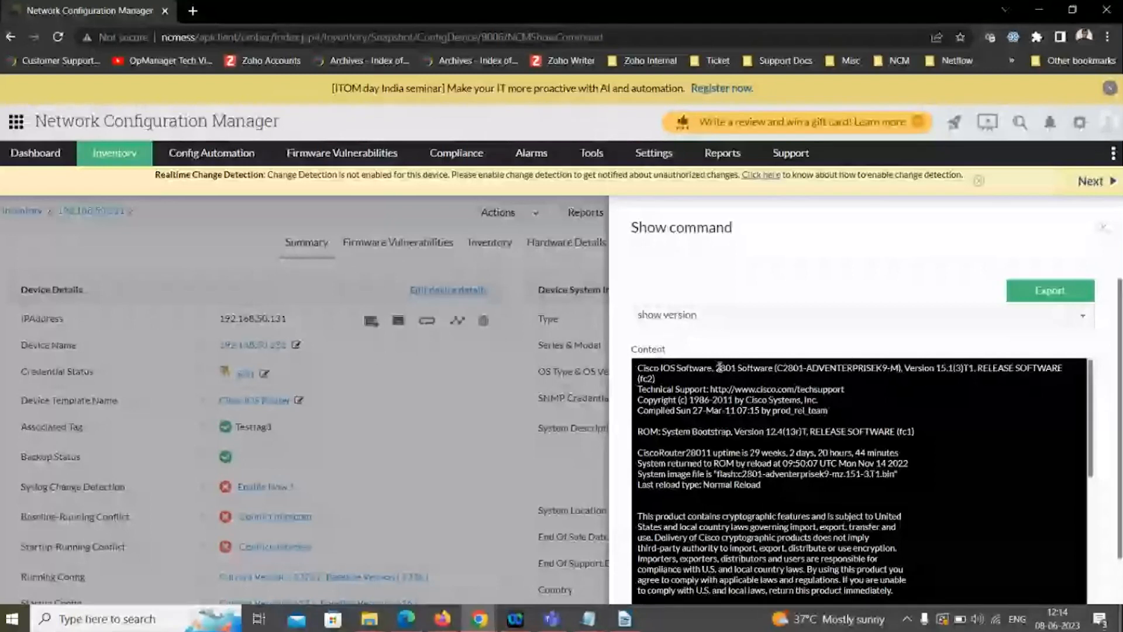
left_click(1028, 297)
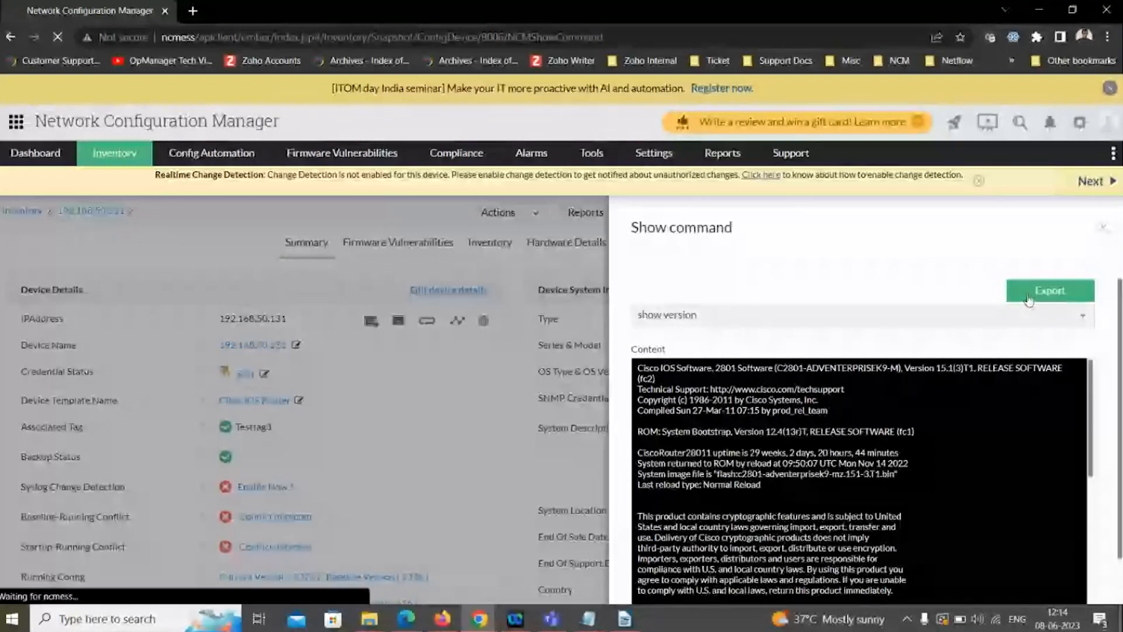
- Run "show interfaces" and "show access-lists" on the device and review their output
left_click(770, 315)
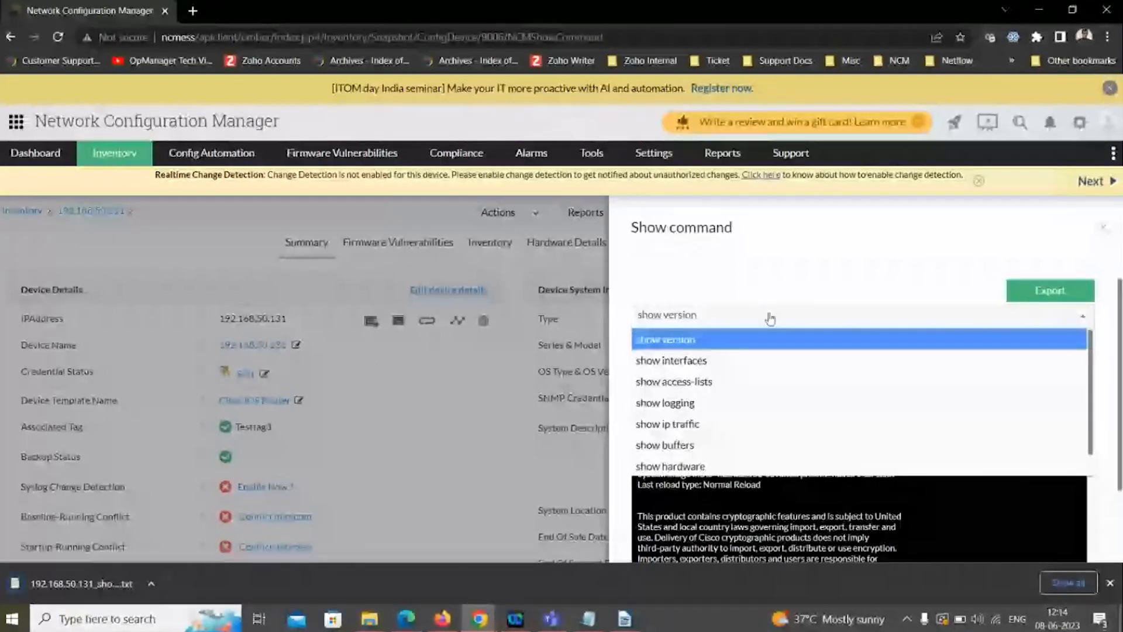
left_click(750, 362)
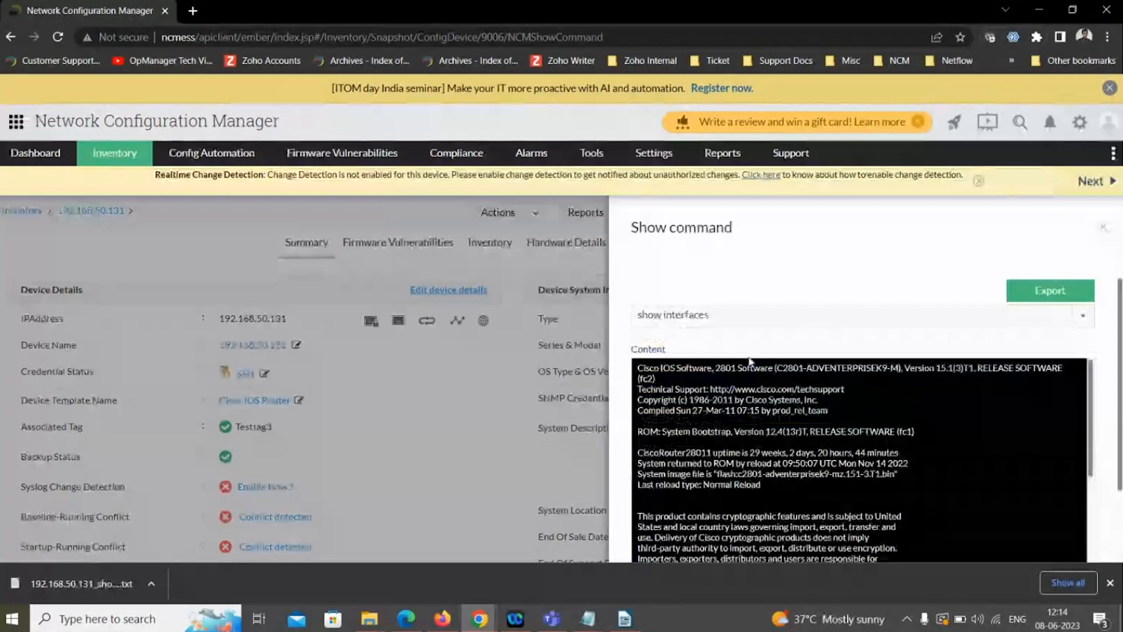
scroll(841, 466, "down", 10)
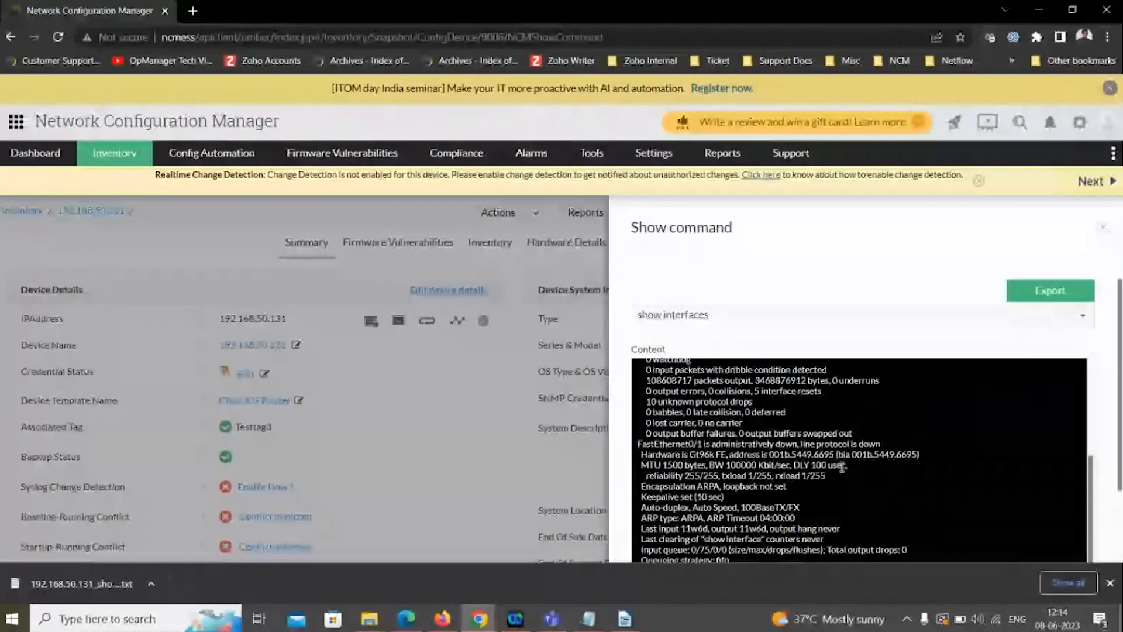
left_click(778, 315)
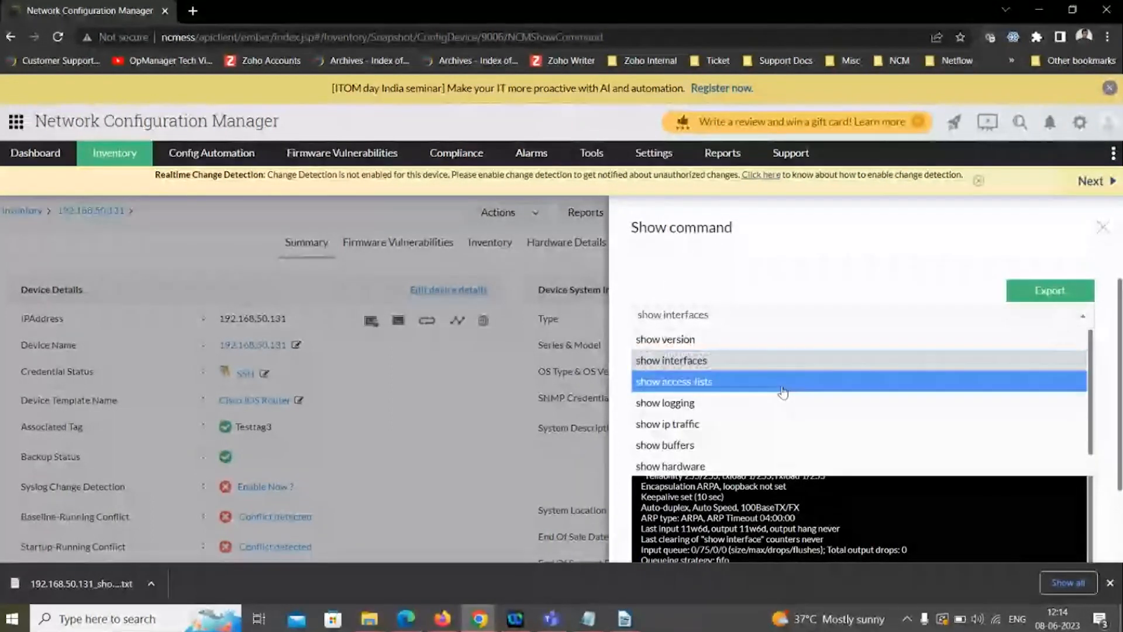
left_click(781, 383)
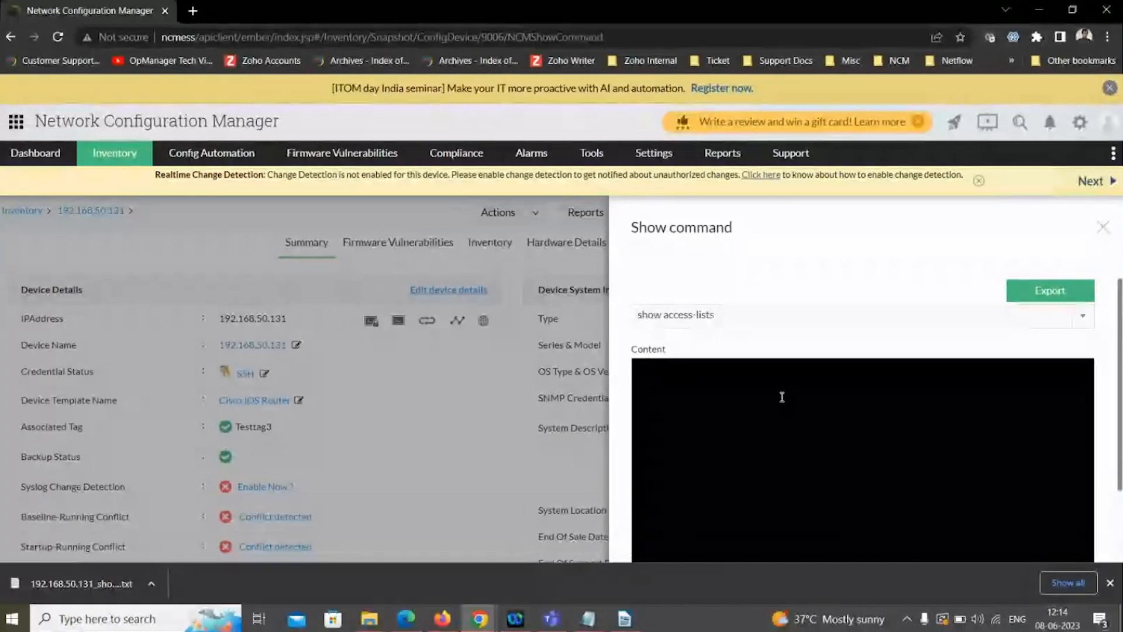
- Switch to the slide presentation and advance to the "Reports in NCM" slide
key("alt+Tab")
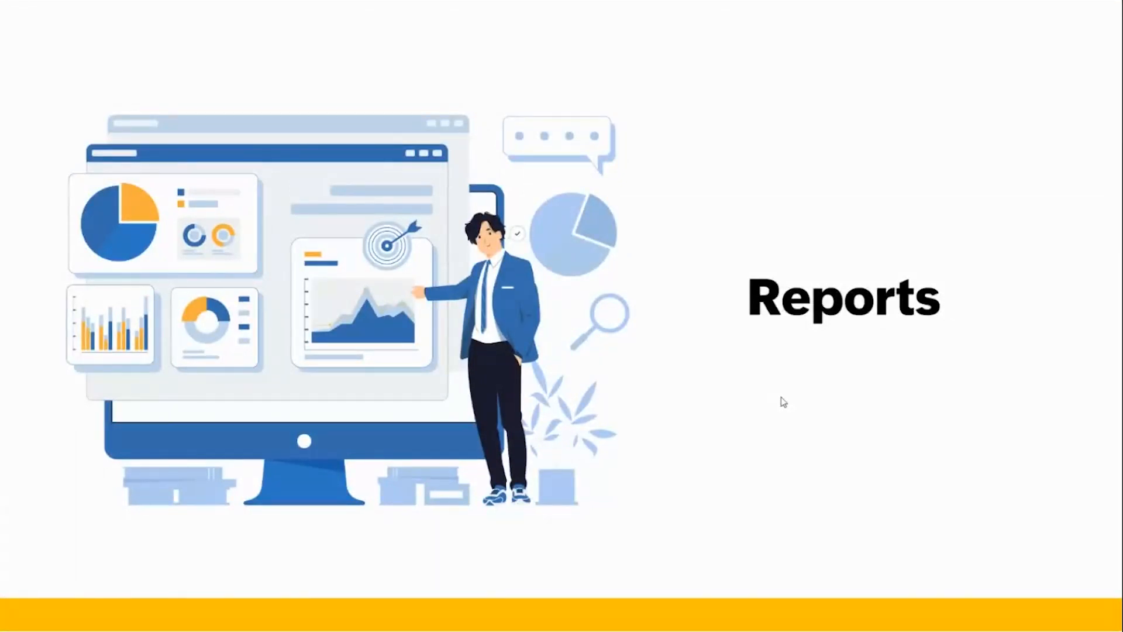
key("Right")
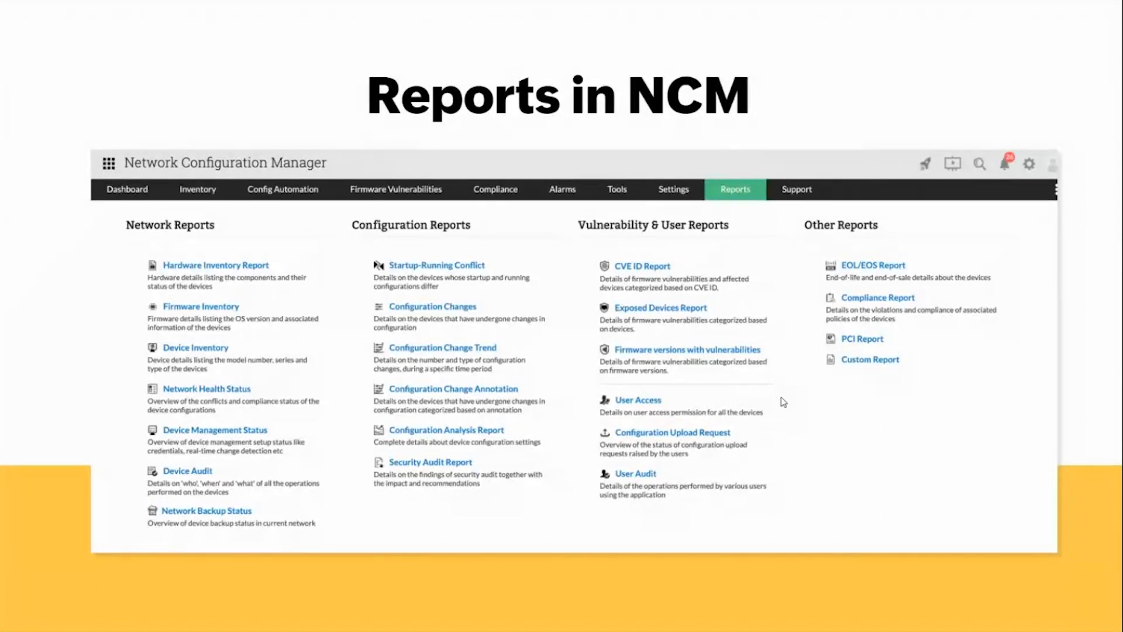
- Switch back to Network Configuration Manager and open the Hardware Inventory Report from the network reports
key("alt+Tab")
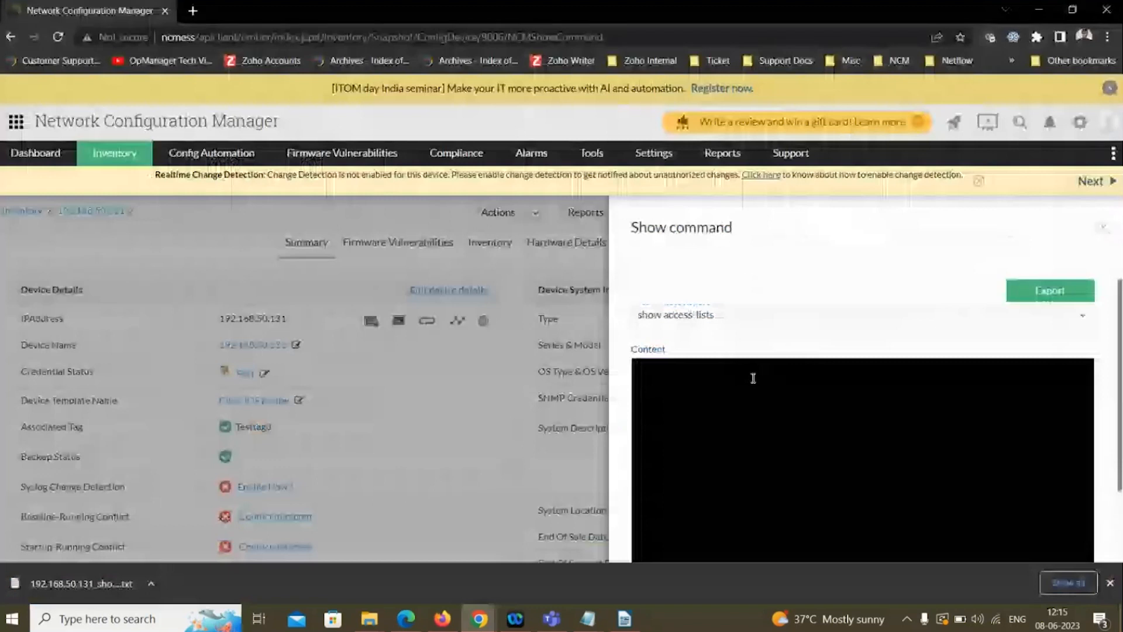
left_click(726, 153)
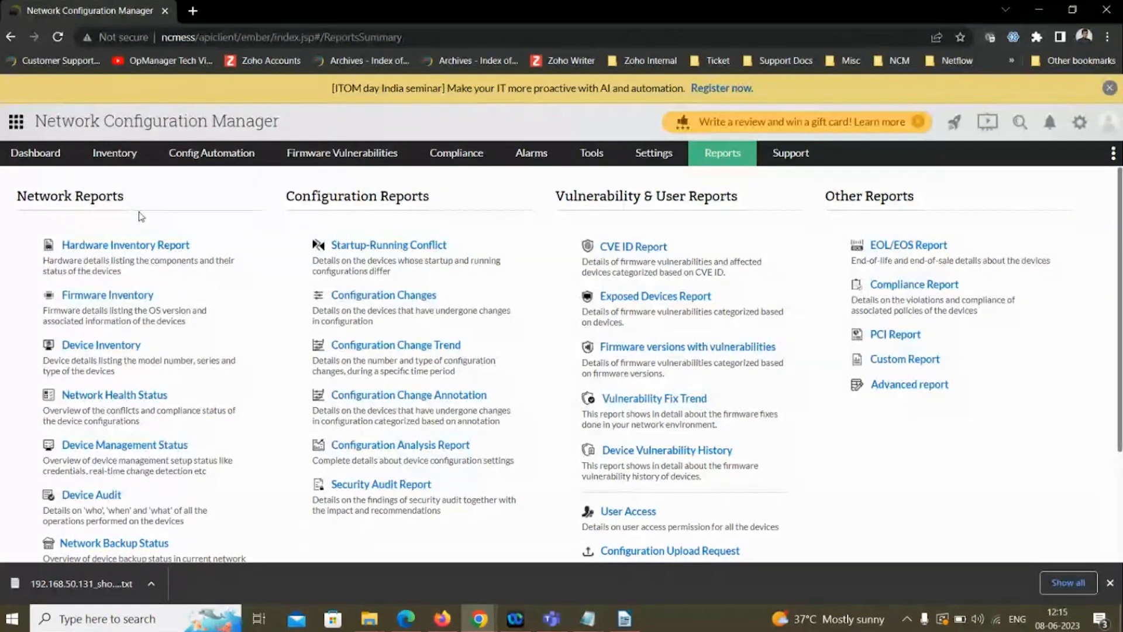
left_click(143, 245)
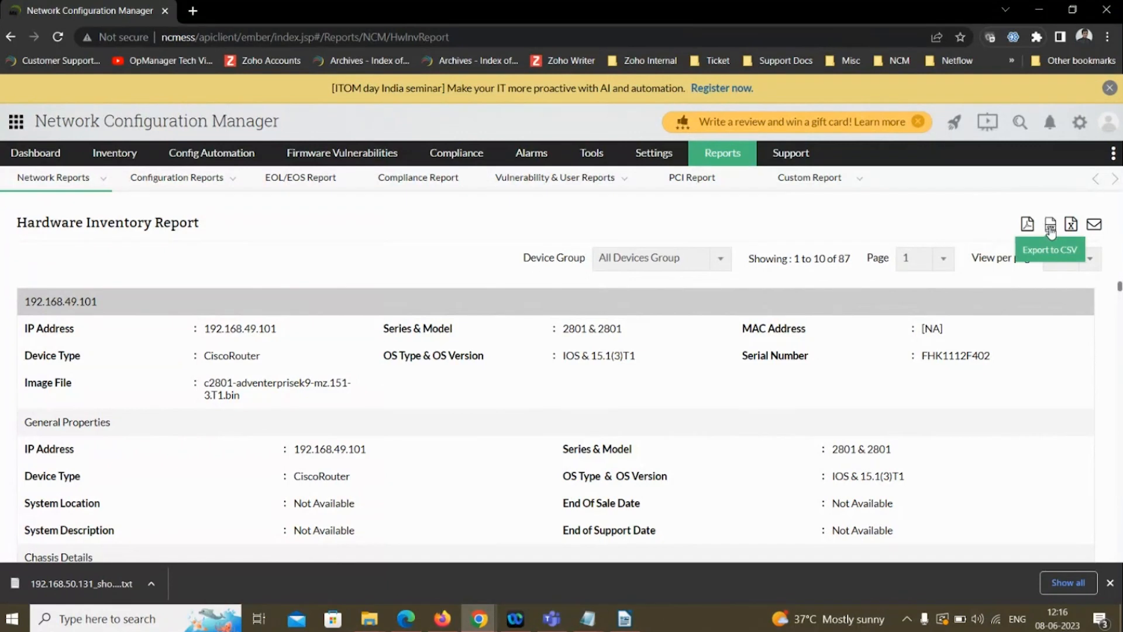
- Check the email option of the Hardware Inventory Report, close it unsent, and open the Startup-Running Conflict configuration report
left_click(1096, 228)
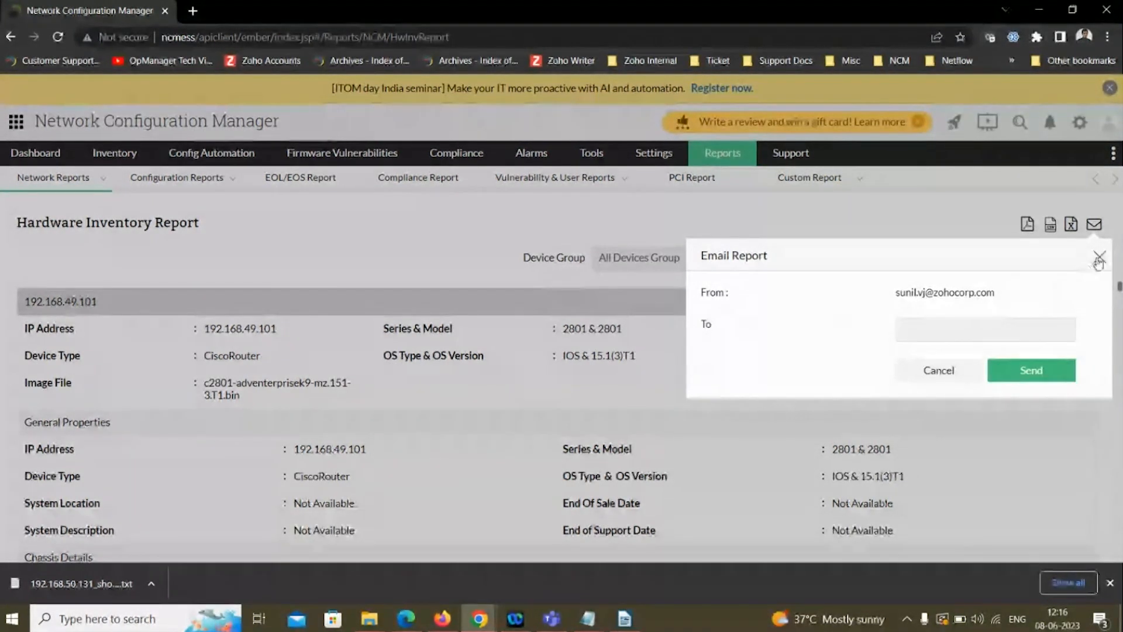
left_click(366, 299)
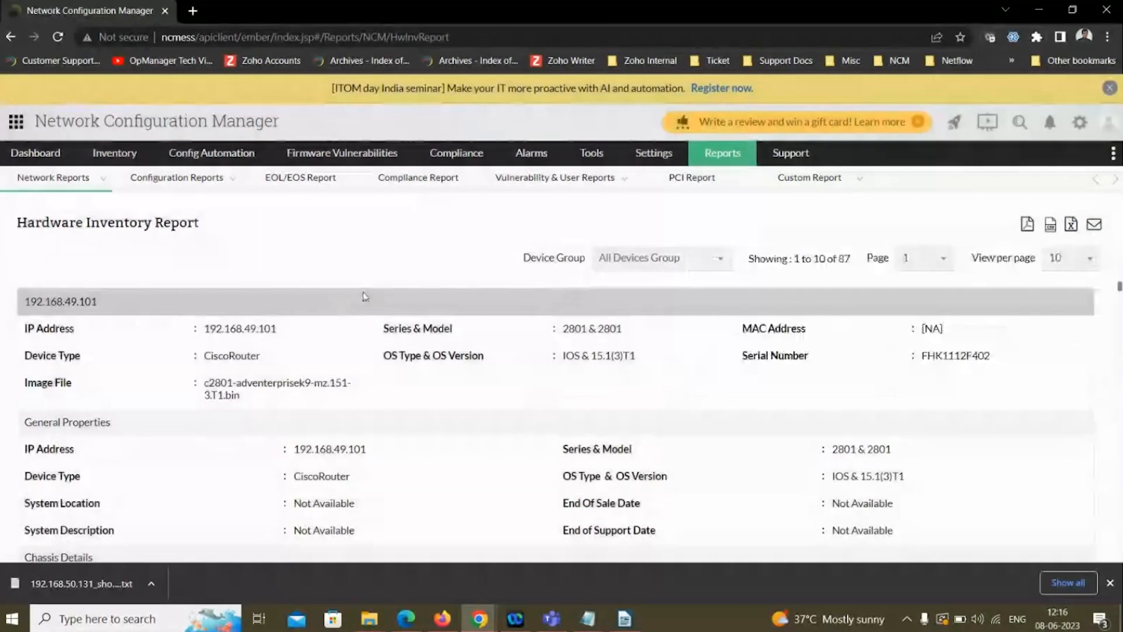
mouse_move(212, 201)
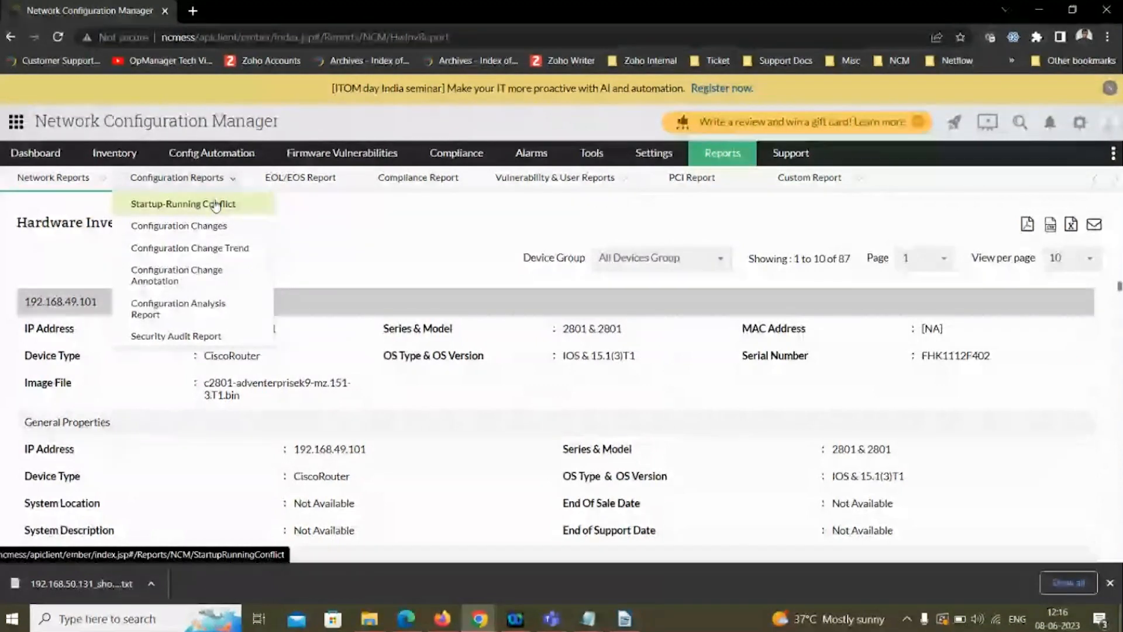
left_click(215, 204)
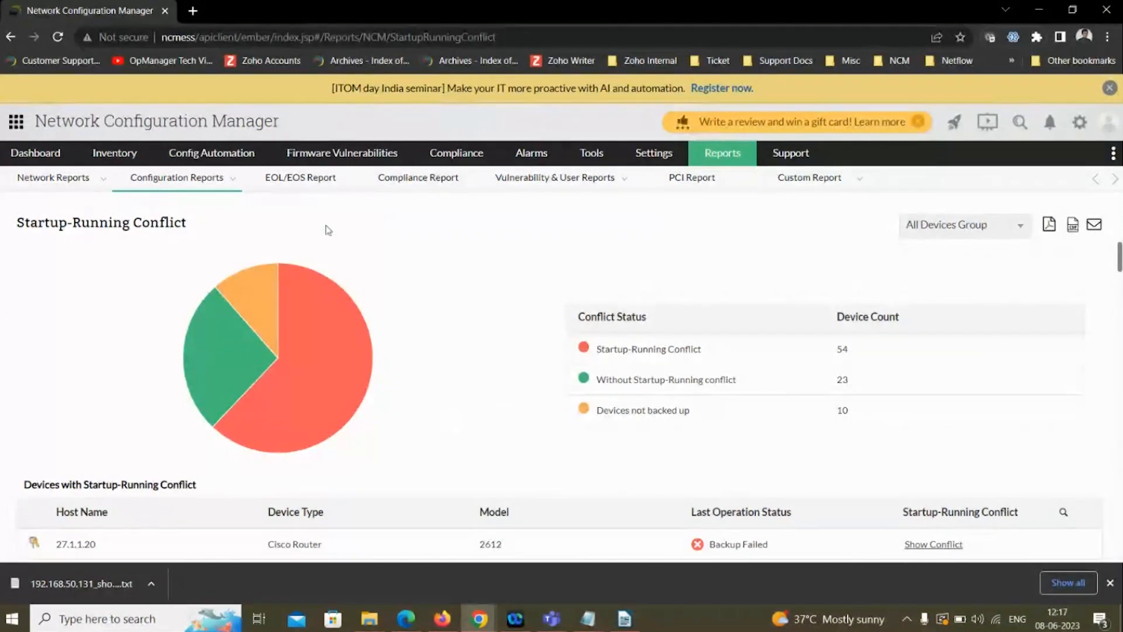
- Open the Configuration Changes report and expand the change details of device 192.168.49.2
mouse_move(202, 178)
left_click(205, 235)
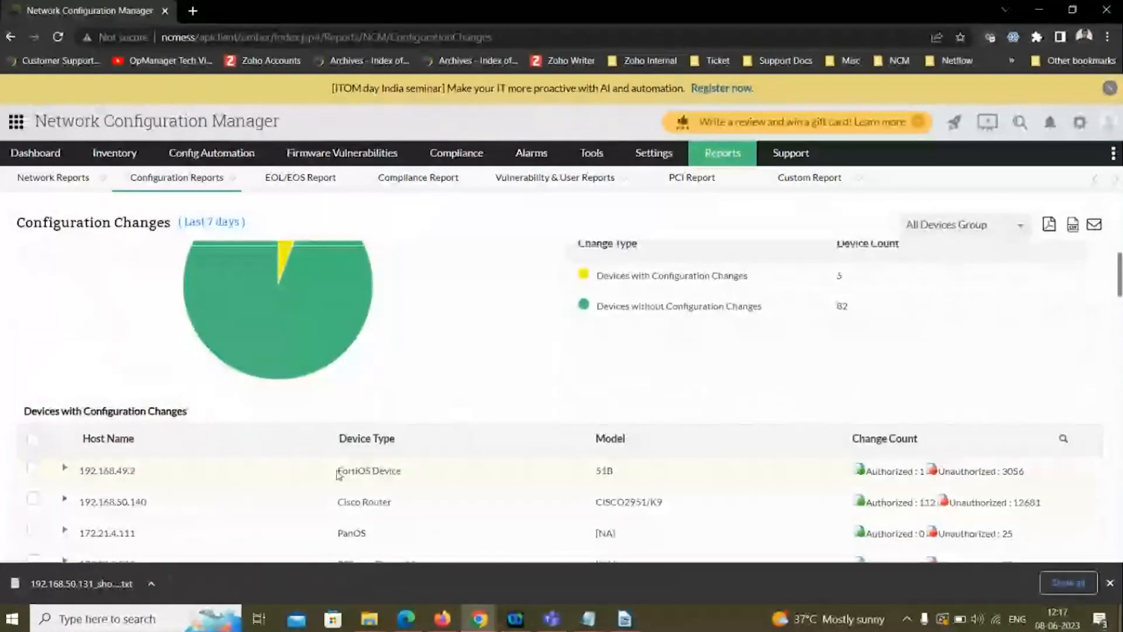
left_click(65, 469)
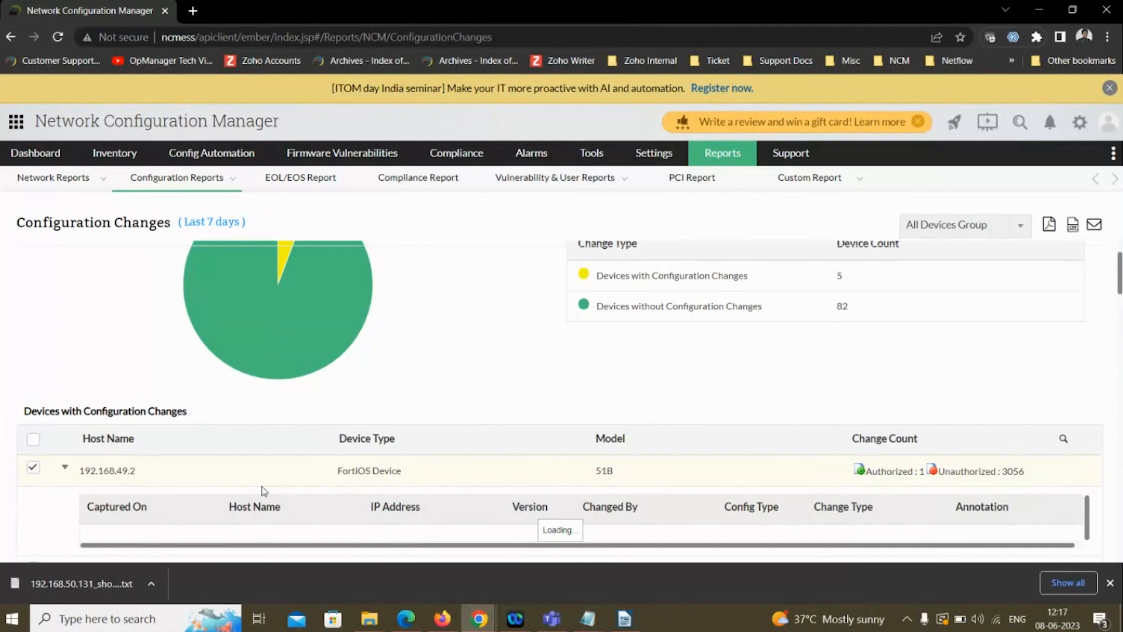
scroll(481, 391, "up", 1)
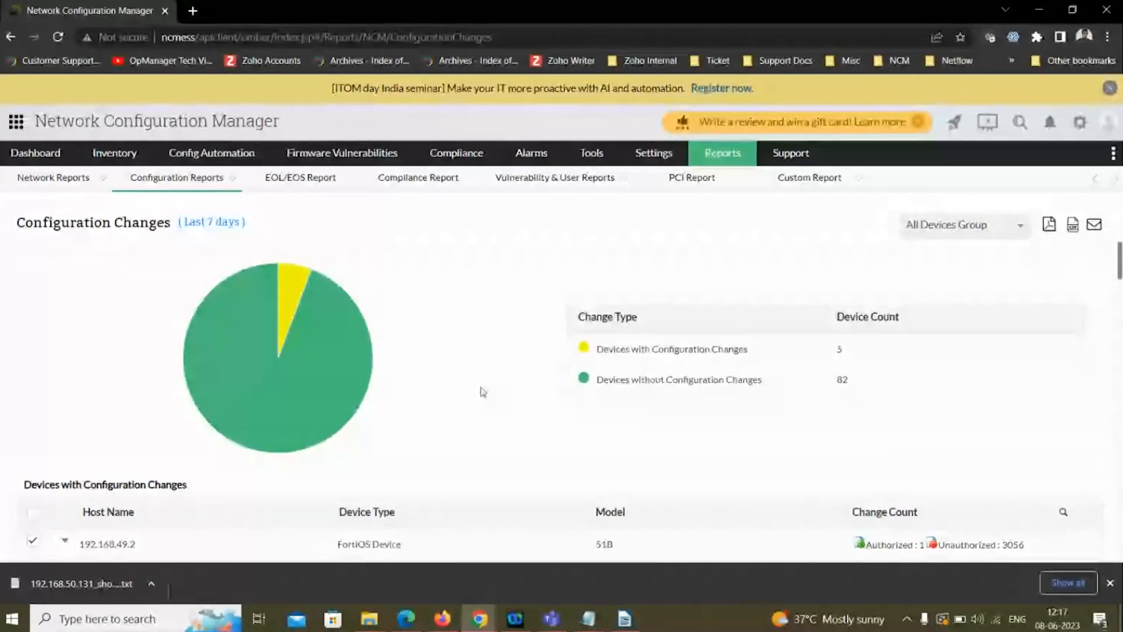
- Switch to the slide presentation, advance to the "User-friendly UI" slide, and leave full-screen view
key("alt+Tab")
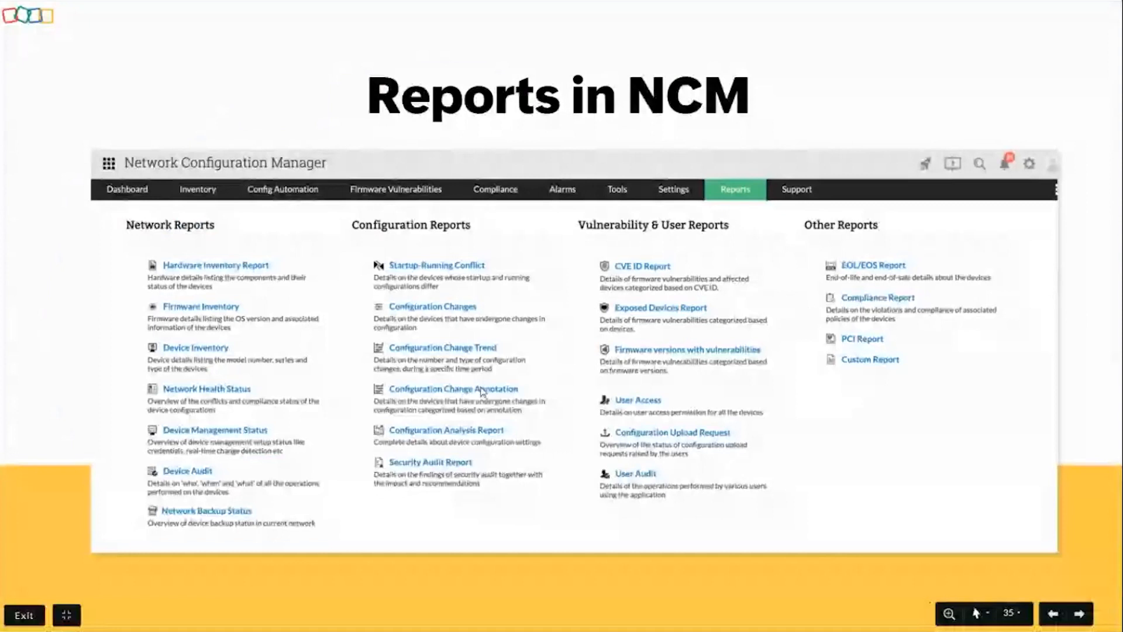
key("Right")
key("Right")
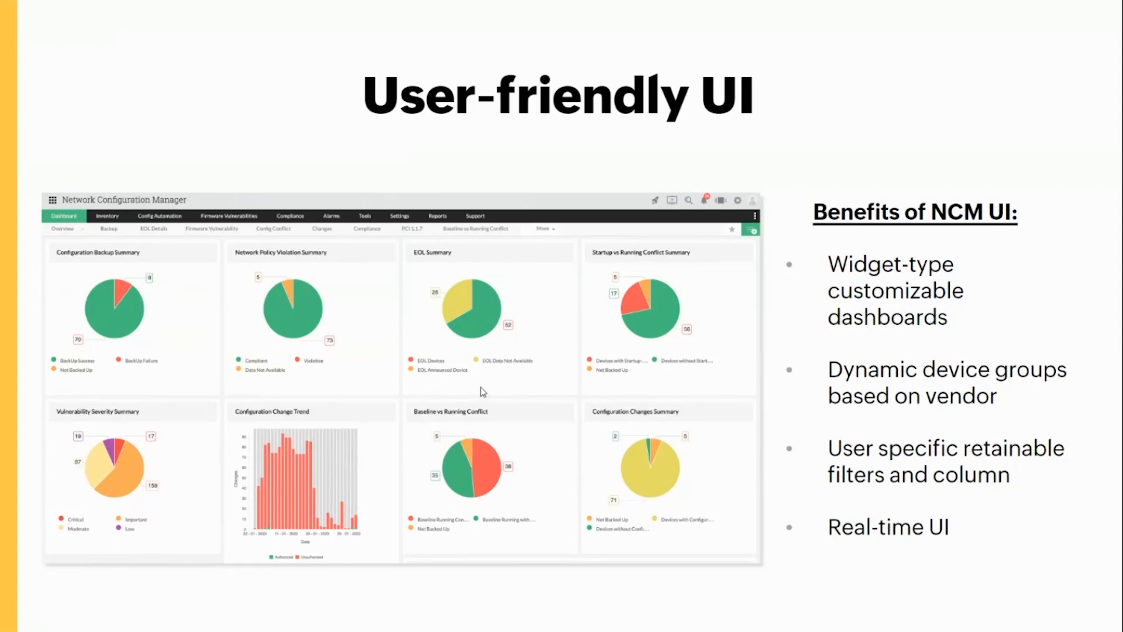
key("Escape")
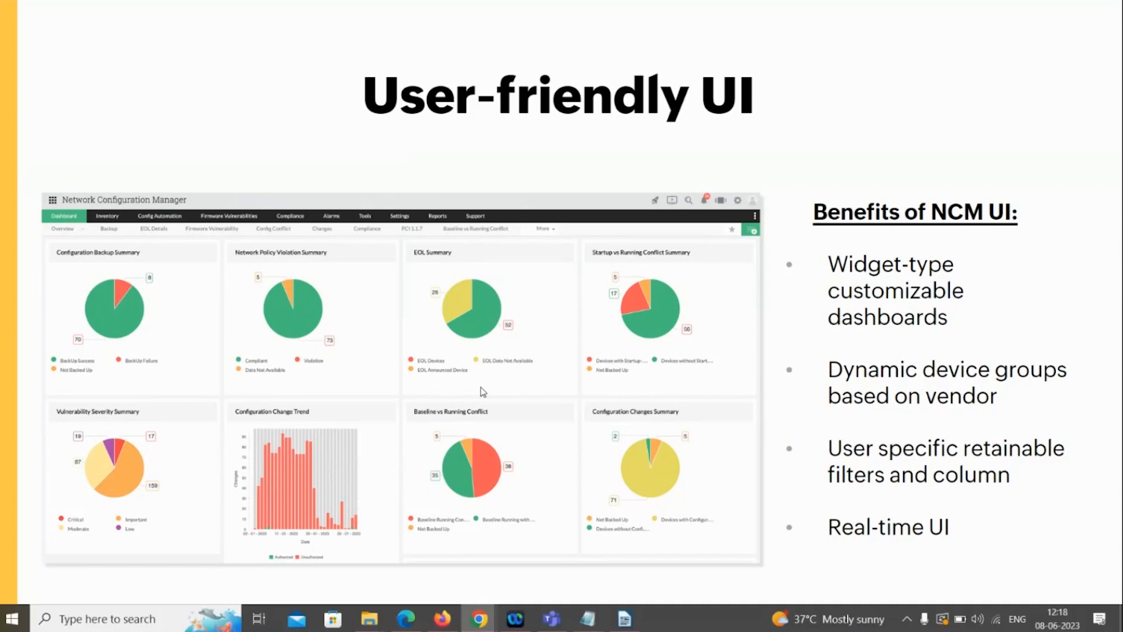
- Switch back to Network Configuration Manager and open its dashboard in a duplicated browser tab
key("alt+Tab")
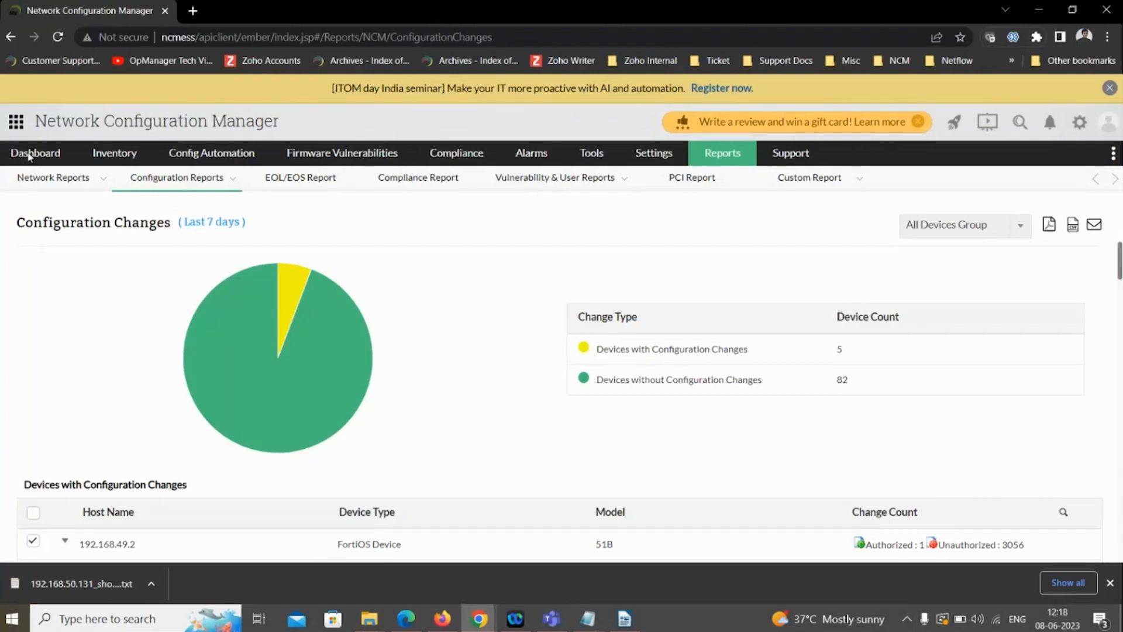
left_click(28, 157)
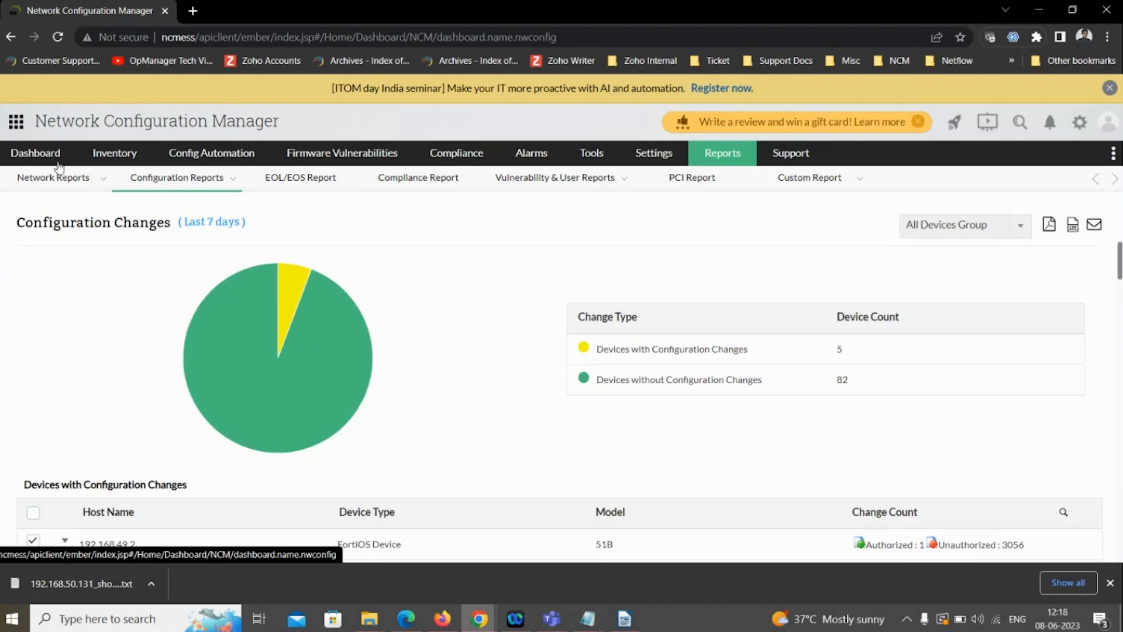
right_click(50, 4)
left_click(73, 105)
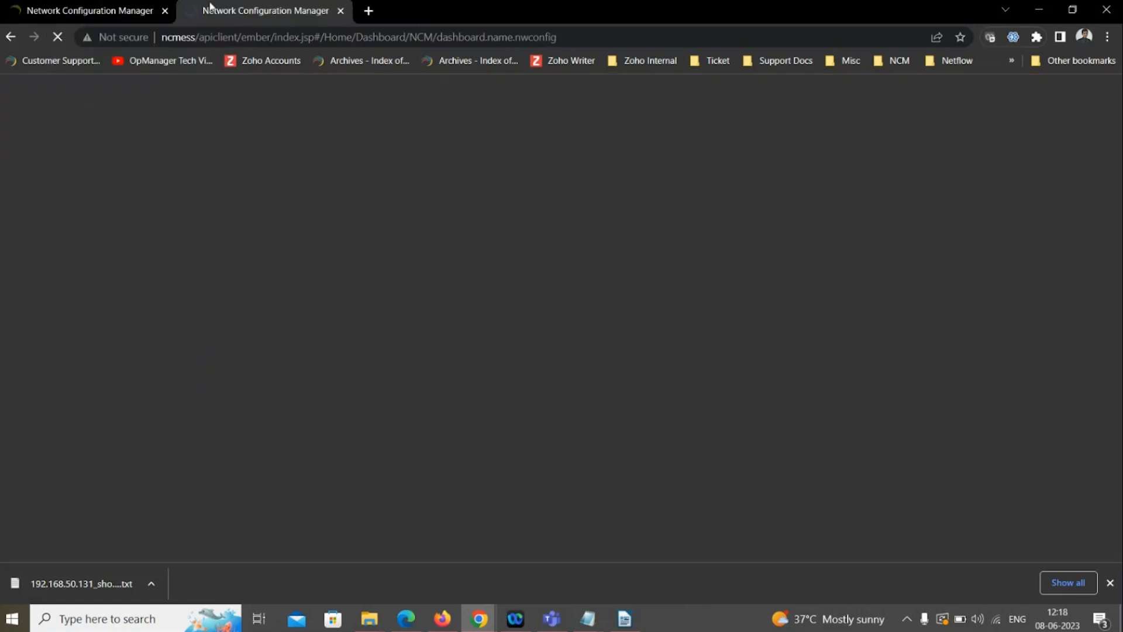
mouse_move(90, 7)
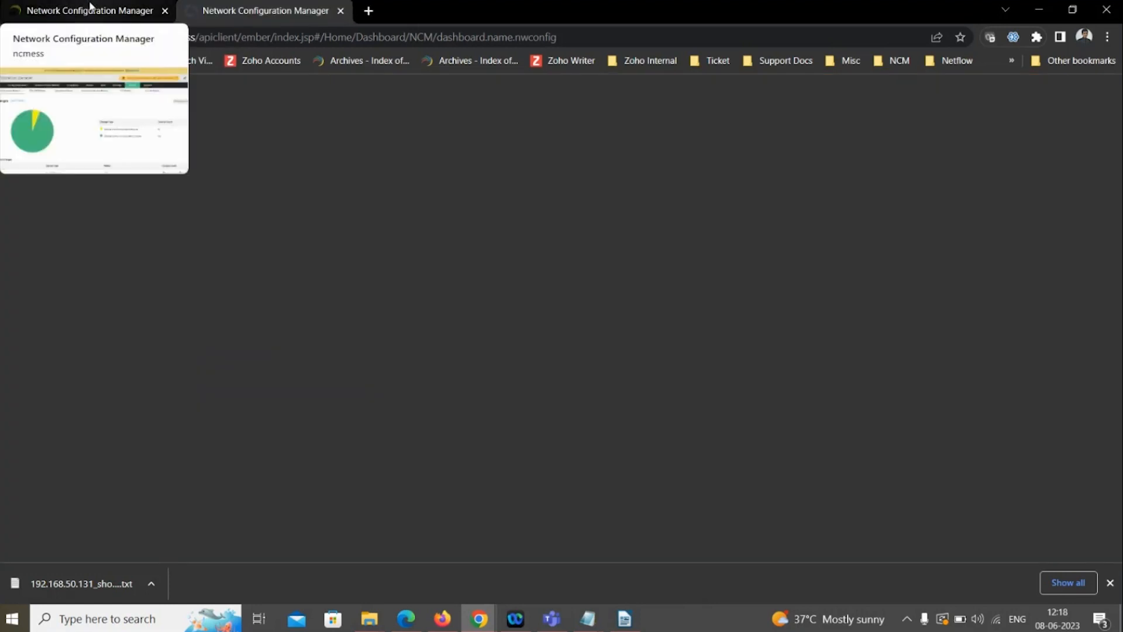
left_click(90, 7)
left_click(207, 8)
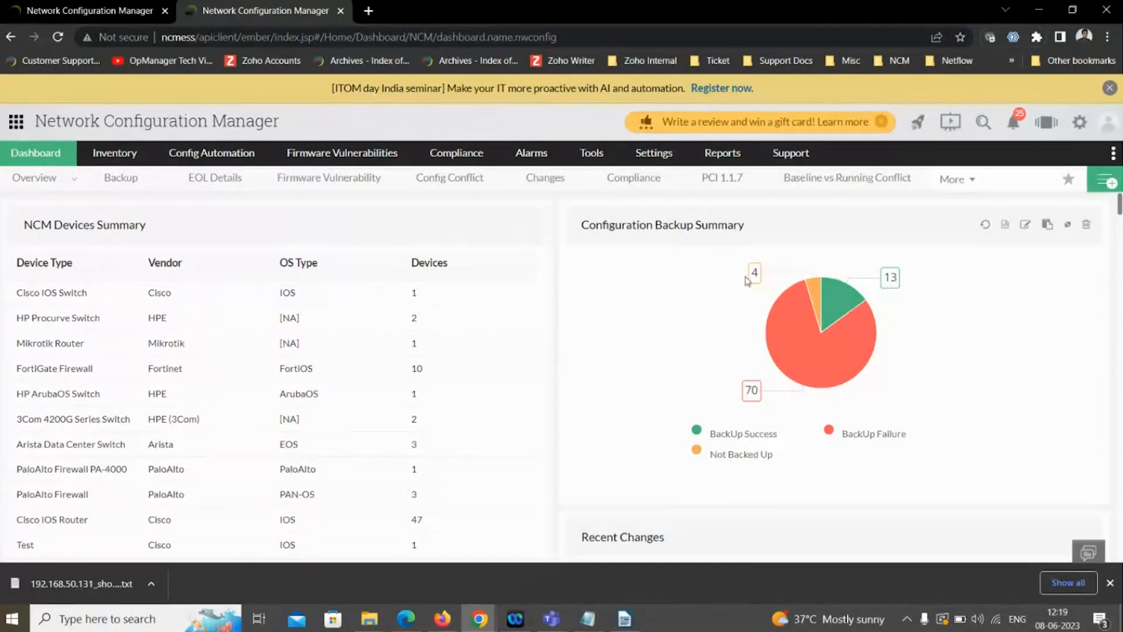
- Examine the dashboard's device, backup, recent changes, change trend, vulnerability severity, startup-running conflict, and EOL summary widgets
mouse_move(840, 314)
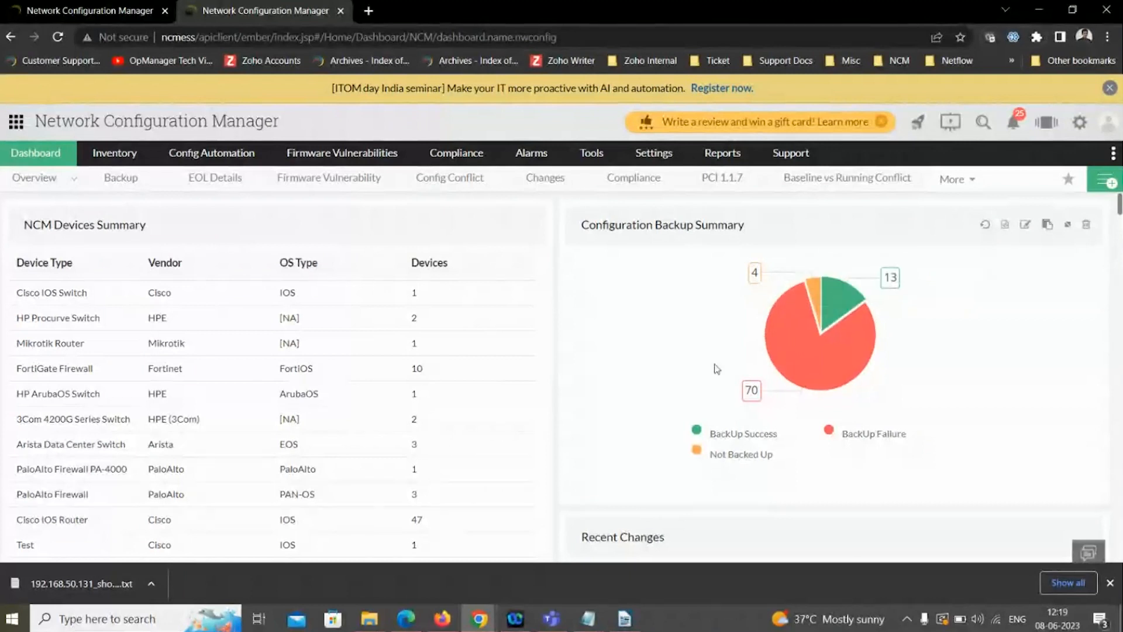
scroll(717, 369, "down", 1)
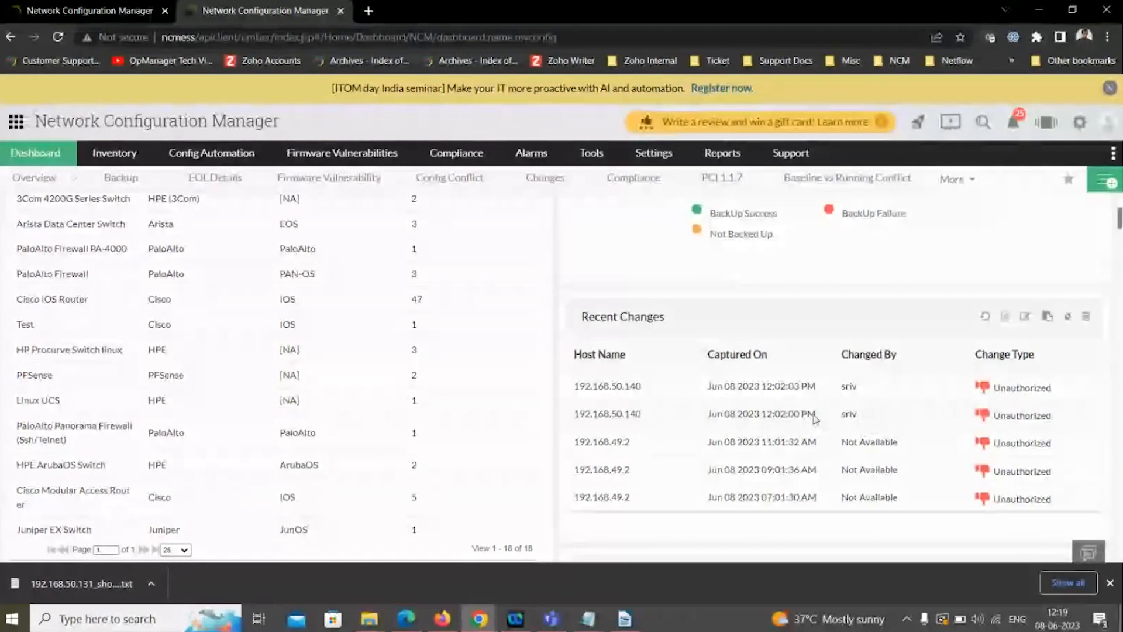
scroll(797, 424, "down", 5)
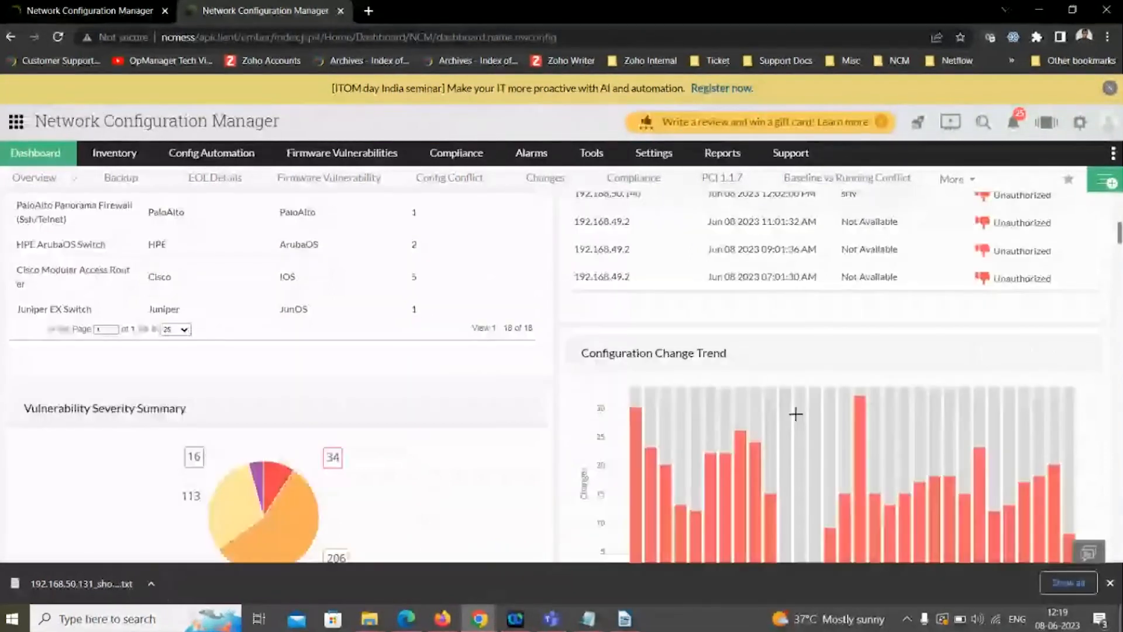
scroll(795, 414, "down", 5)
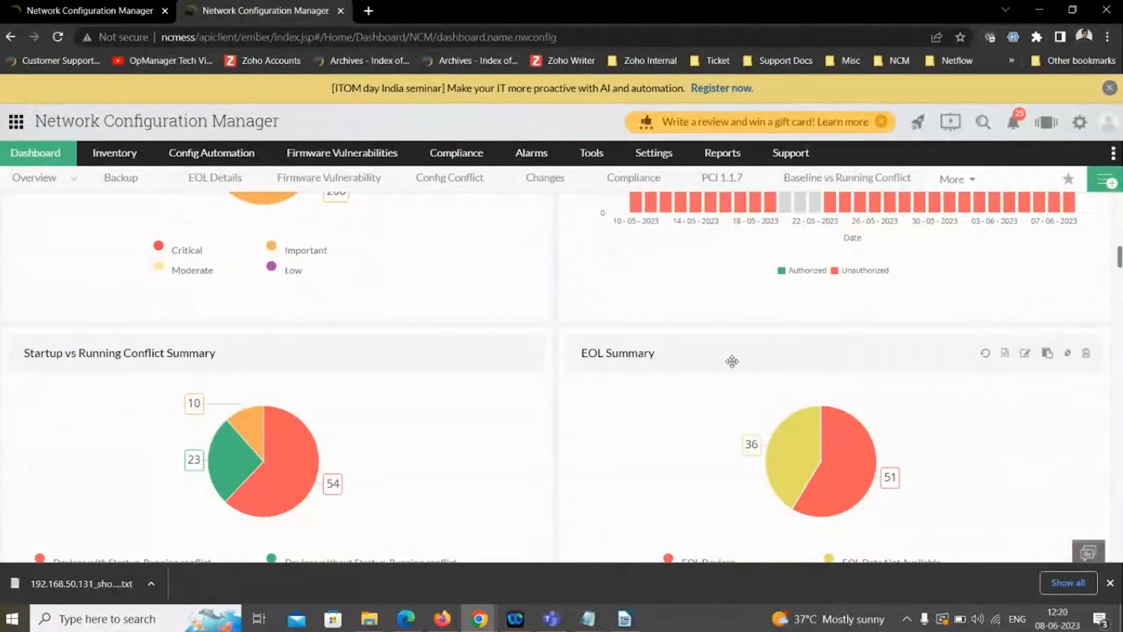
scroll(735, 360, "up", 2)
scroll(732, 363, "up", 3)
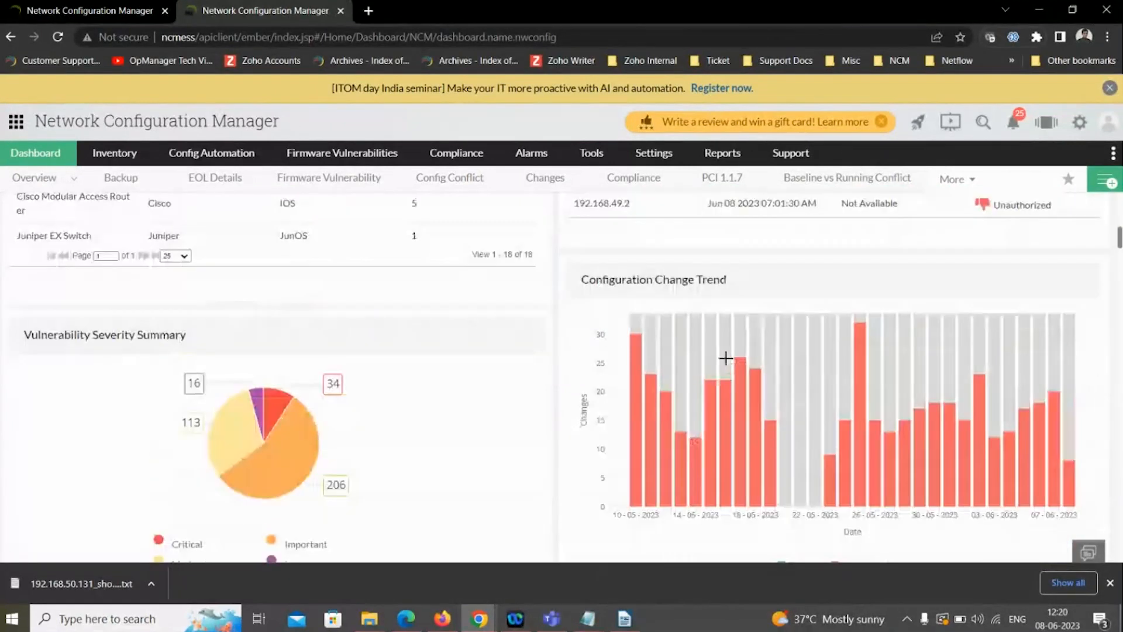
scroll(721, 356, "up", 6)
scroll(720, 356, "up", 1)
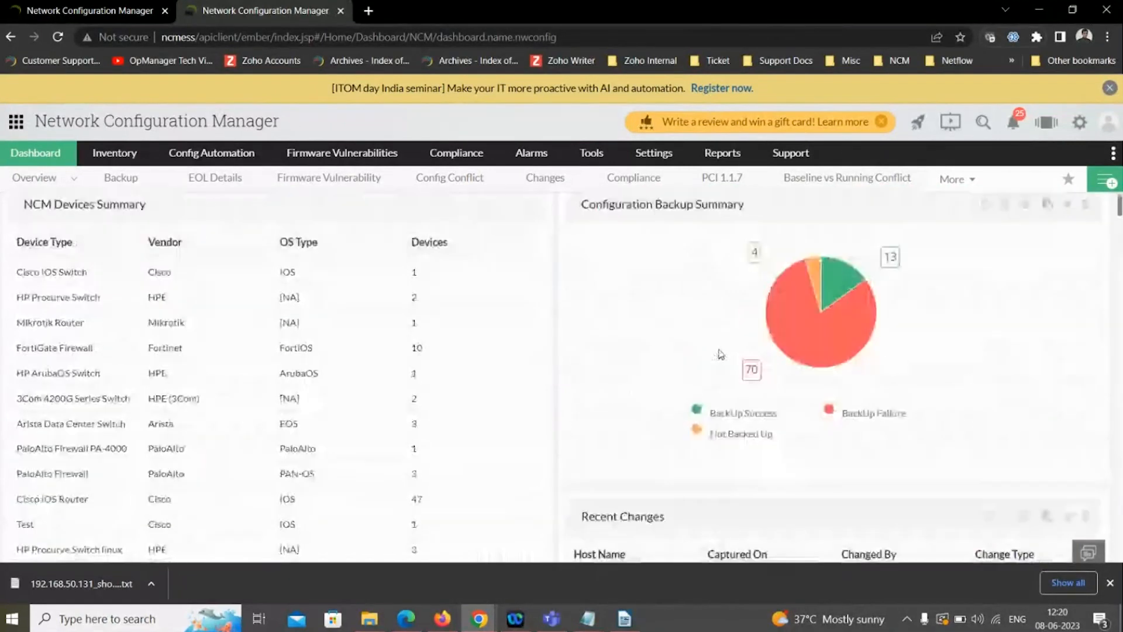
scroll(721, 356, "up", 1)
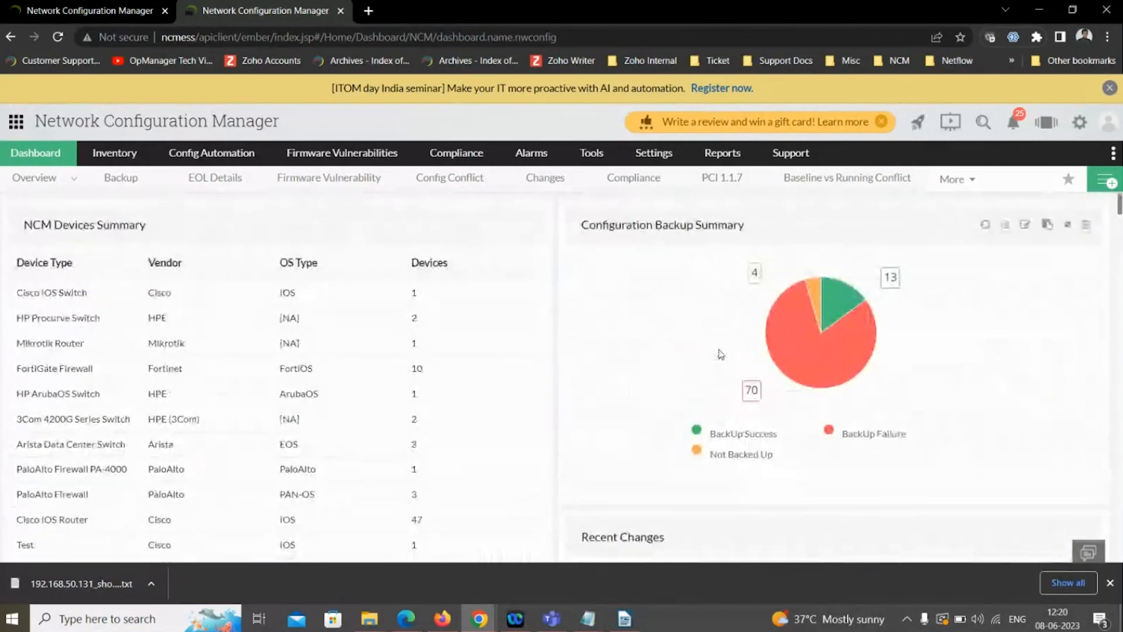